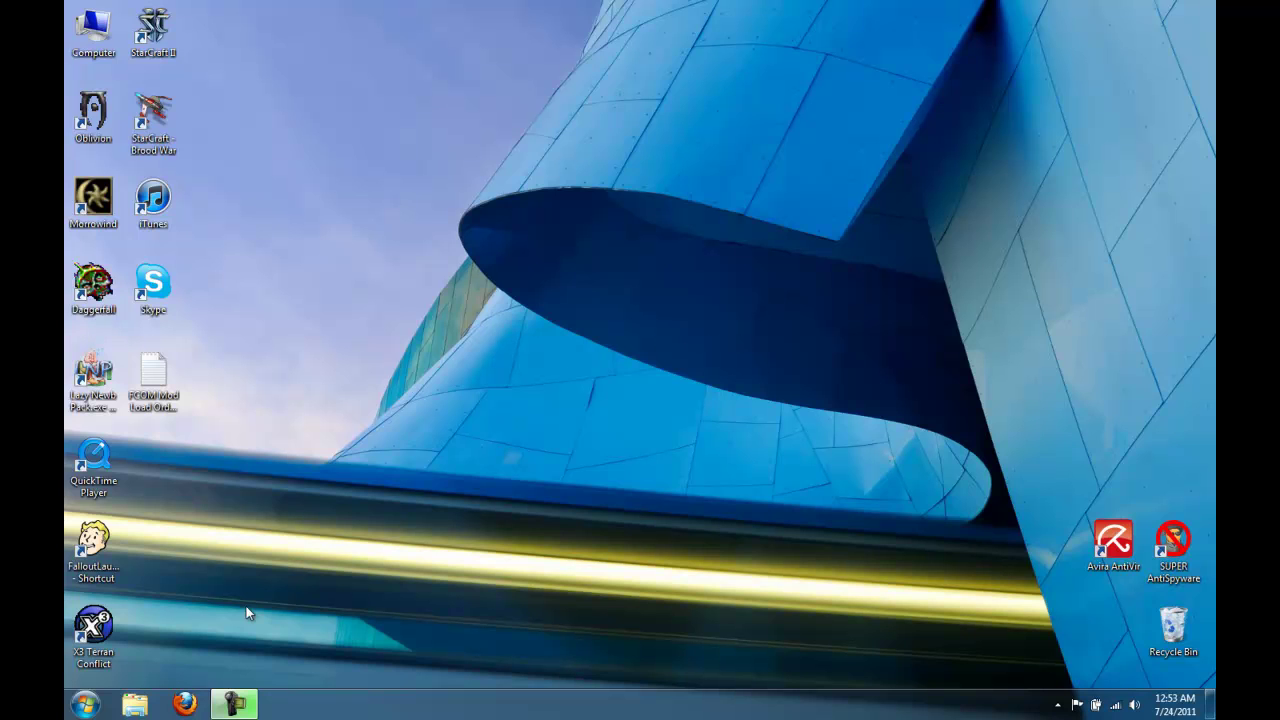
# Run Wrye_Python_04a-22368-4a.exe from the FCOM Utilities folder and start installing all its components in the default destination folder
pyautogui.click(135, 705)
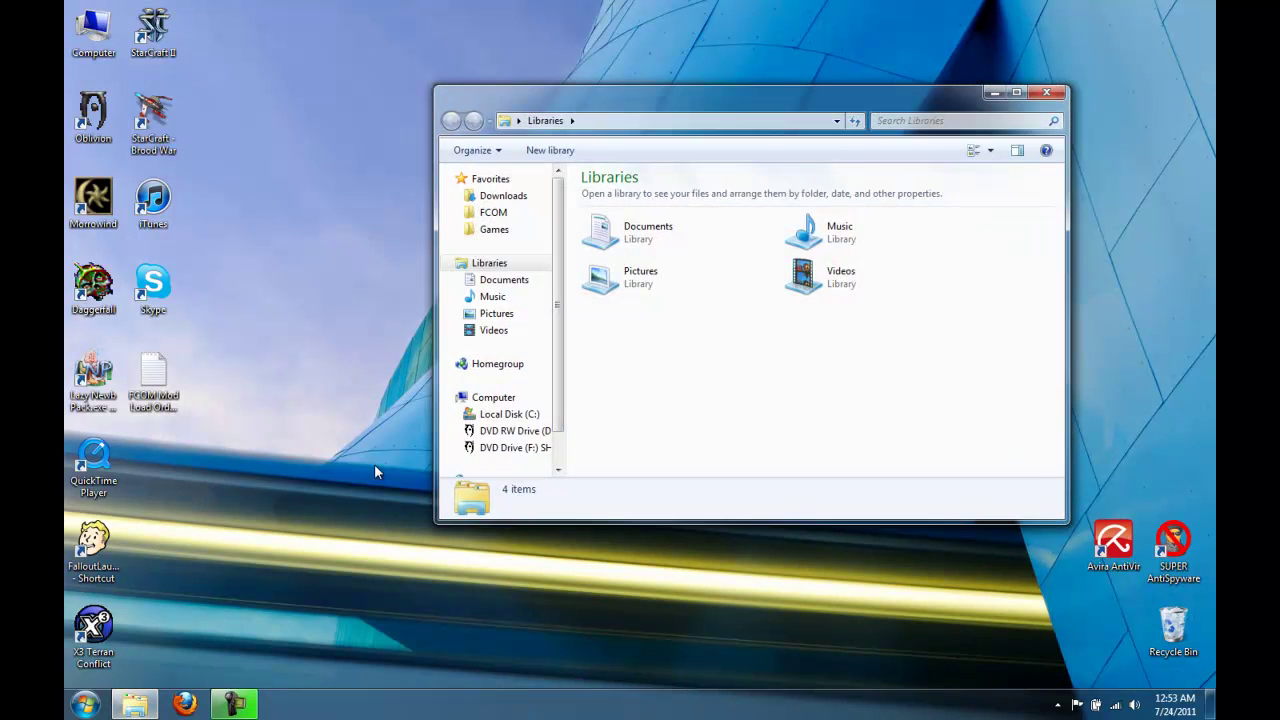
pyautogui.click(495, 213)
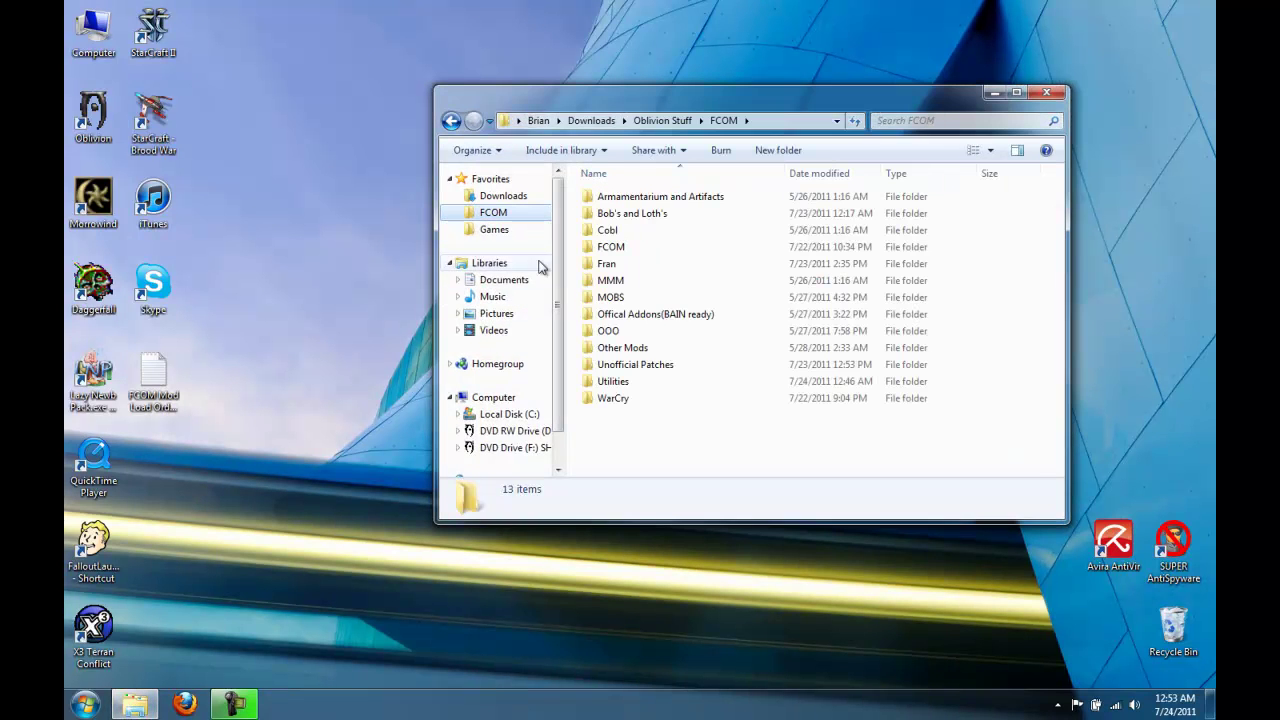
pyautogui.doubleClick(637, 386)
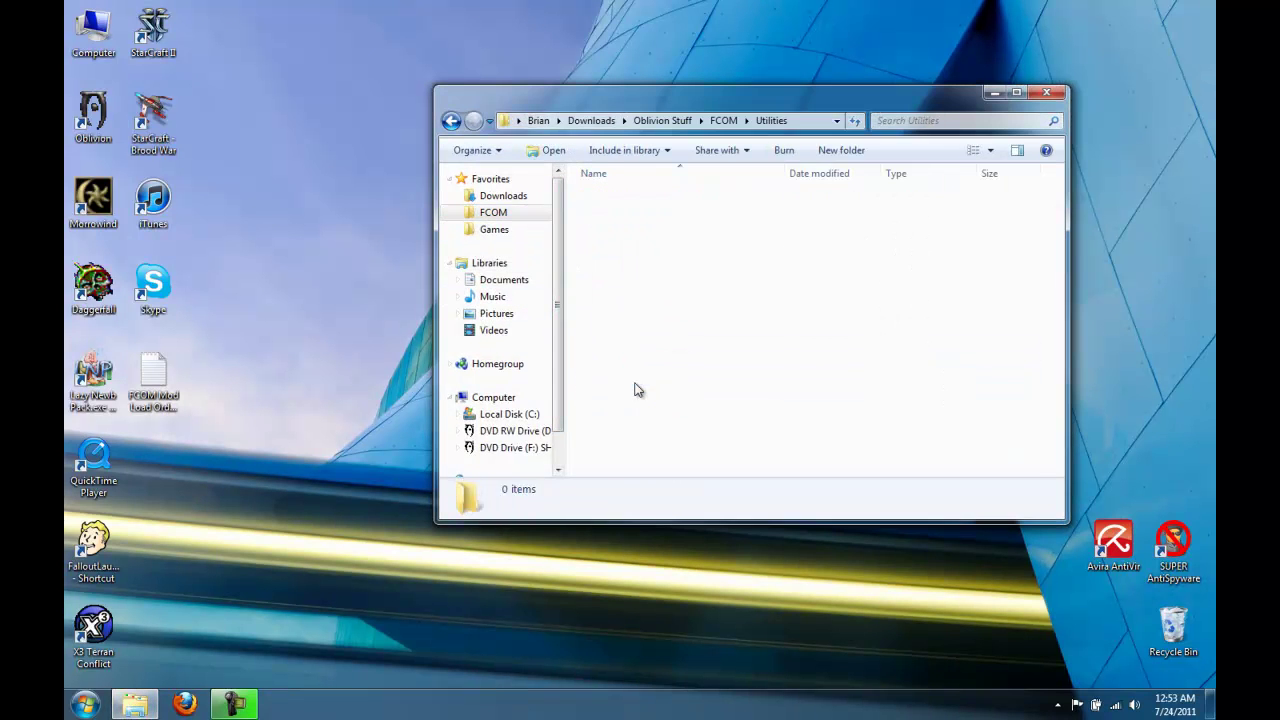
pyautogui.doubleClick(637, 332)
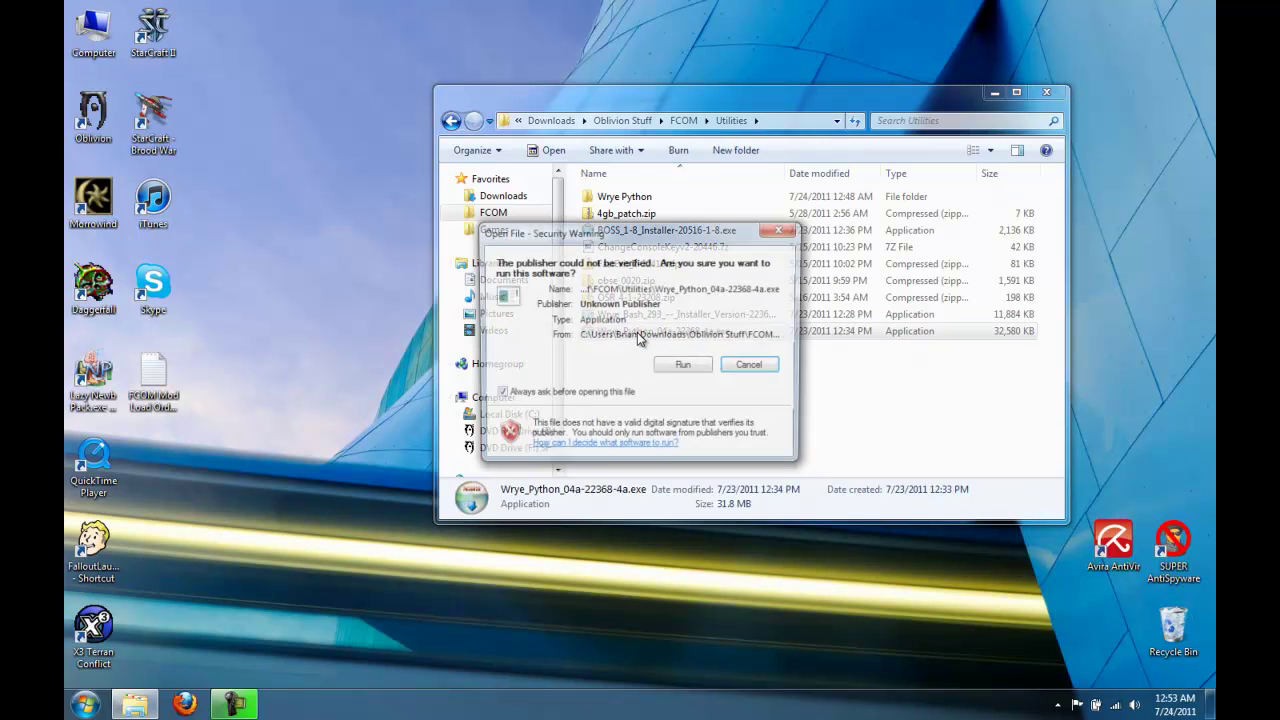
pyautogui.click(670, 367)
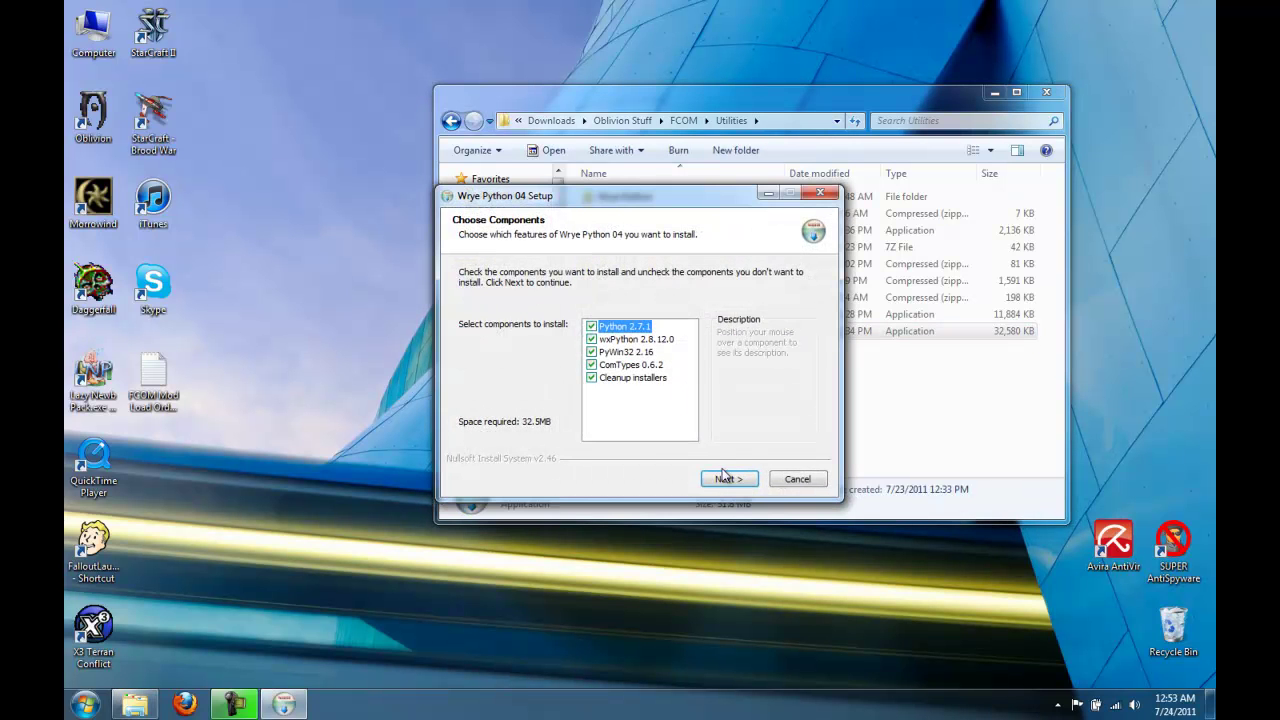
pyautogui.click(721, 477)
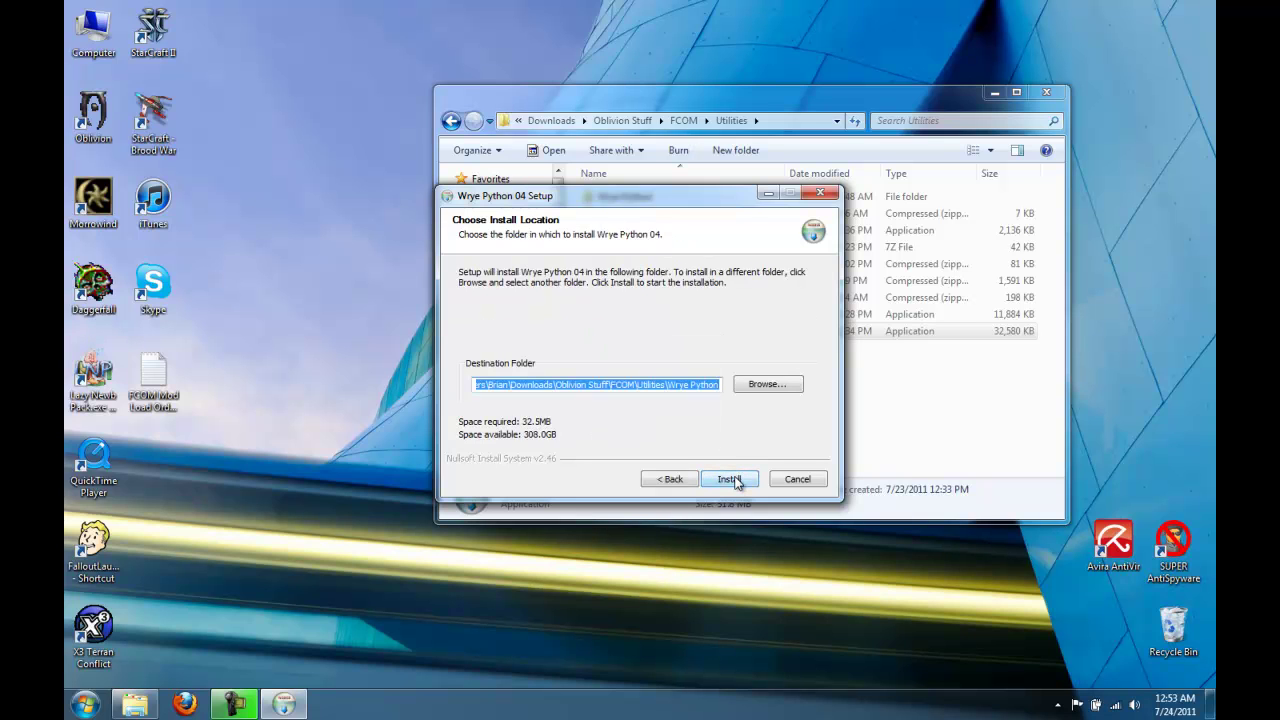
pyautogui.click(730, 479)
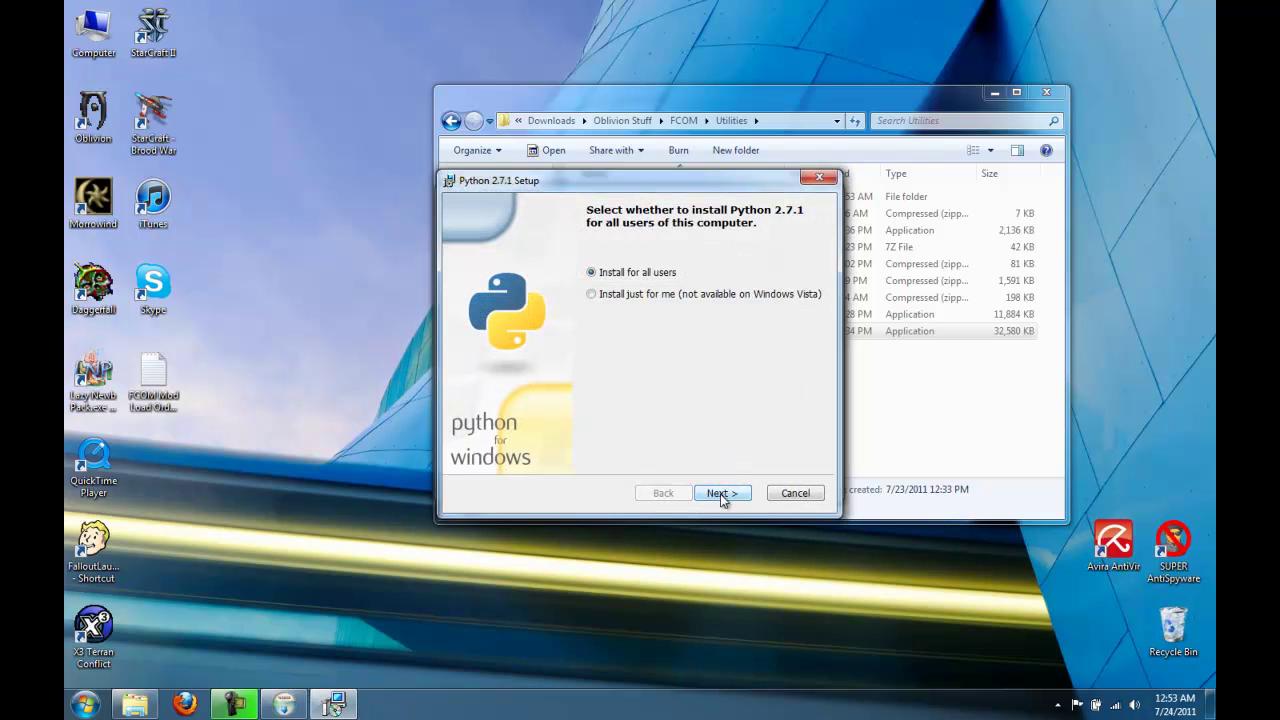
# Install Python 2.7.1 for all users with the default location and all features, and finish its setup
pyautogui.click(721, 493)
pyautogui.click(721, 493)
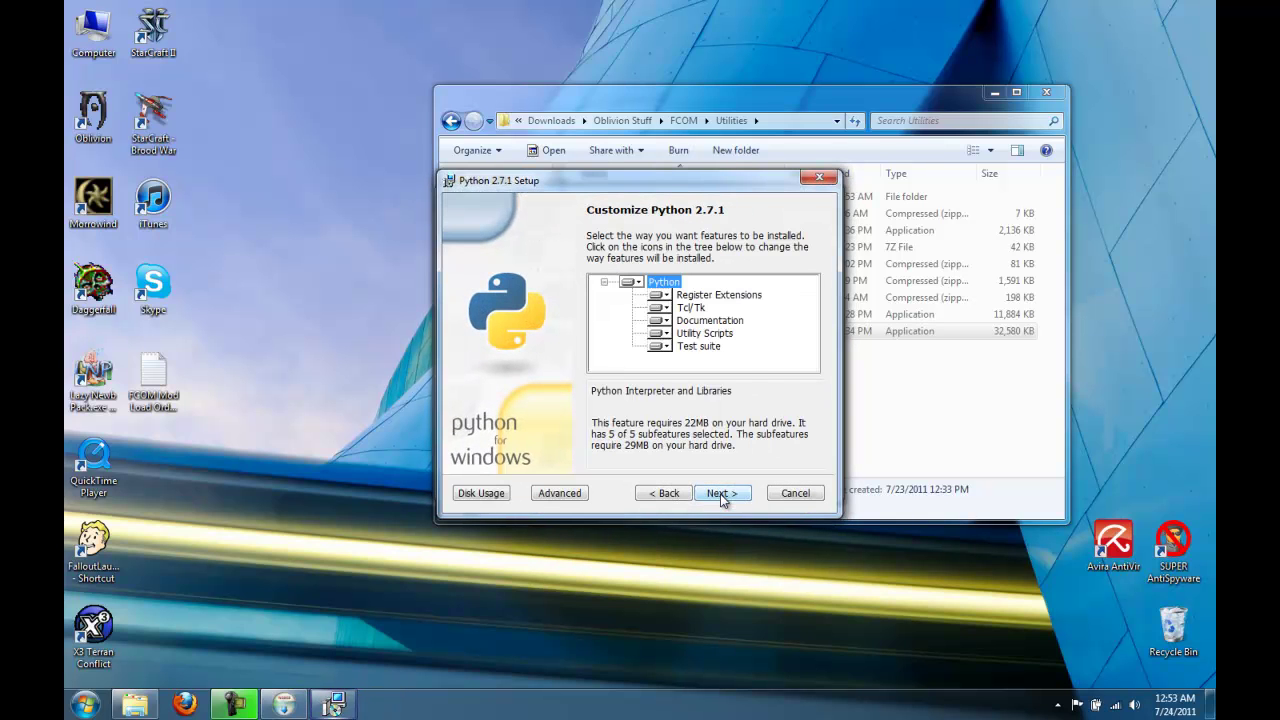
pyautogui.click(721, 493)
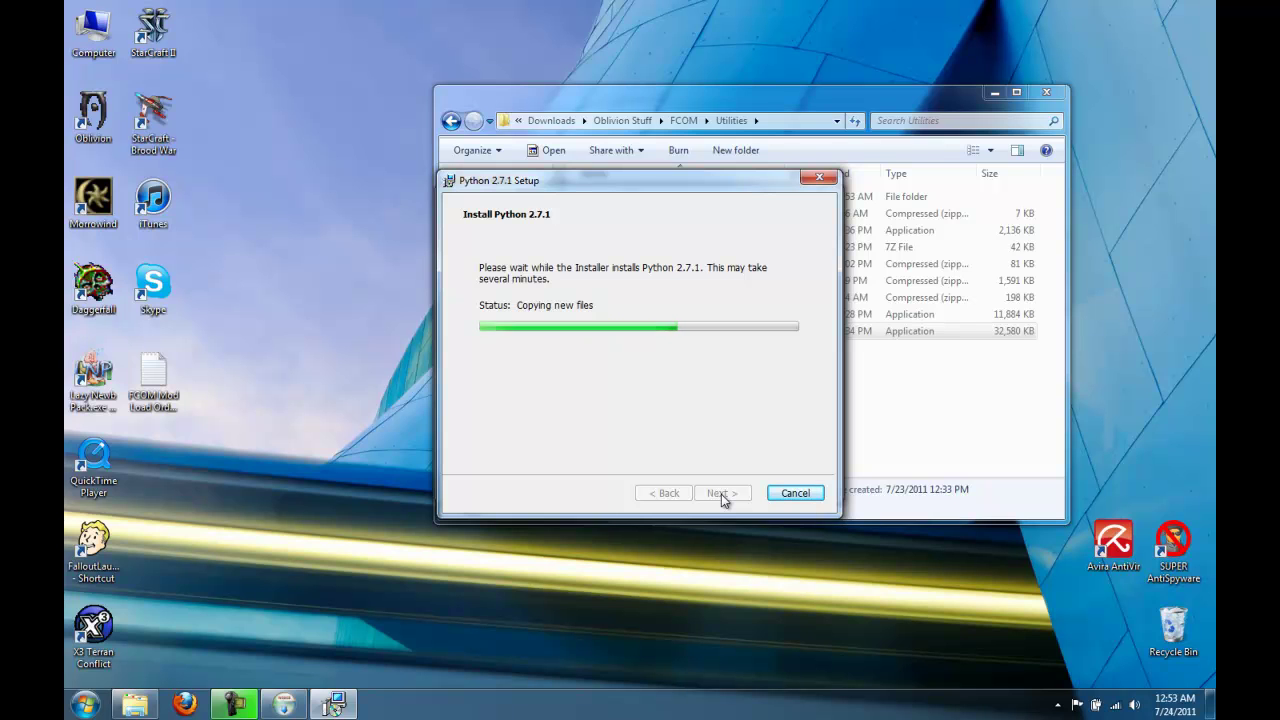
pyautogui.click(721, 493)
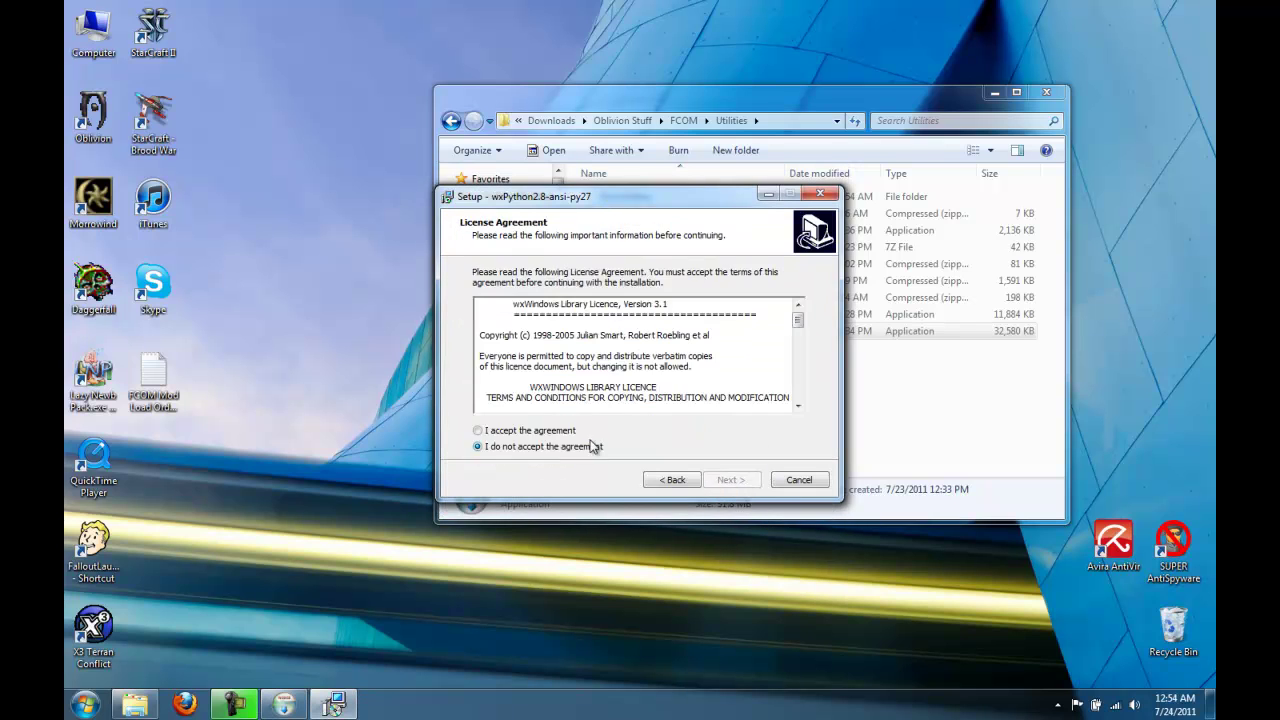
# Accept the wxPython2.8-ansi-py27 licence, install it with the default options, and finish without viewing the readme
pyautogui.click(556, 431)
pyautogui.click(730, 480)
pyautogui.click(730, 480)
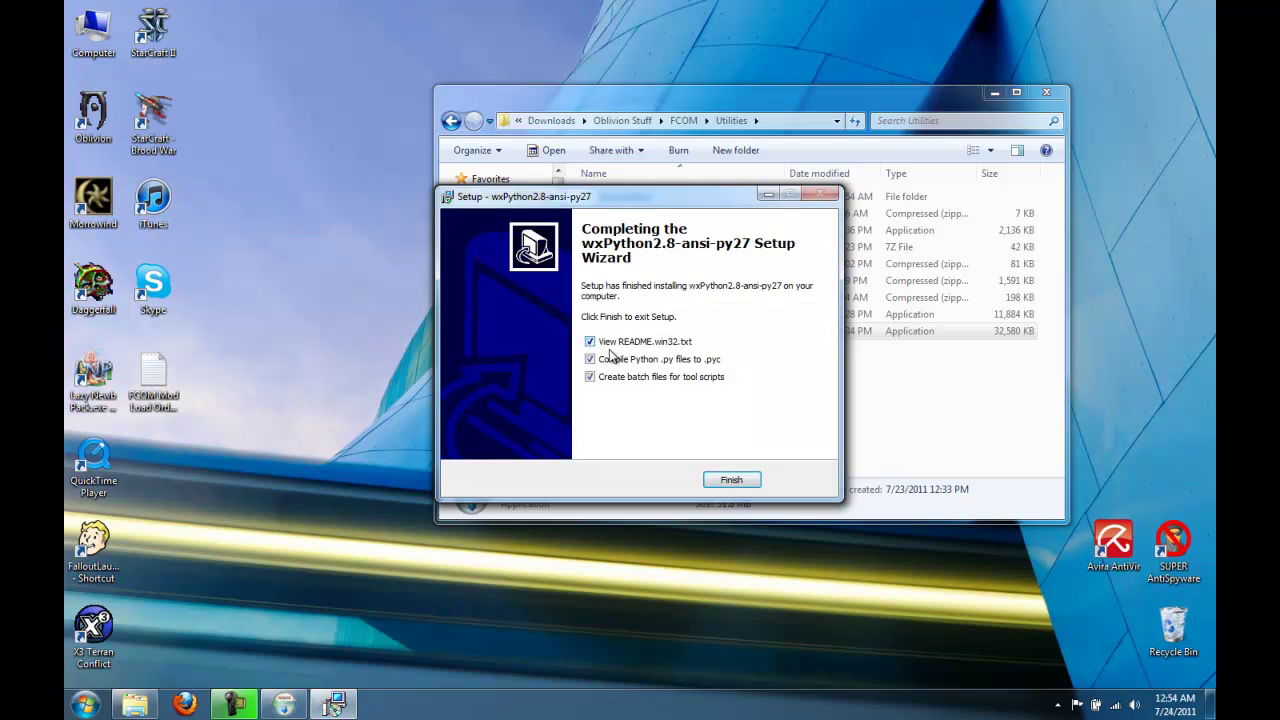
pyautogui.click(610, 343)
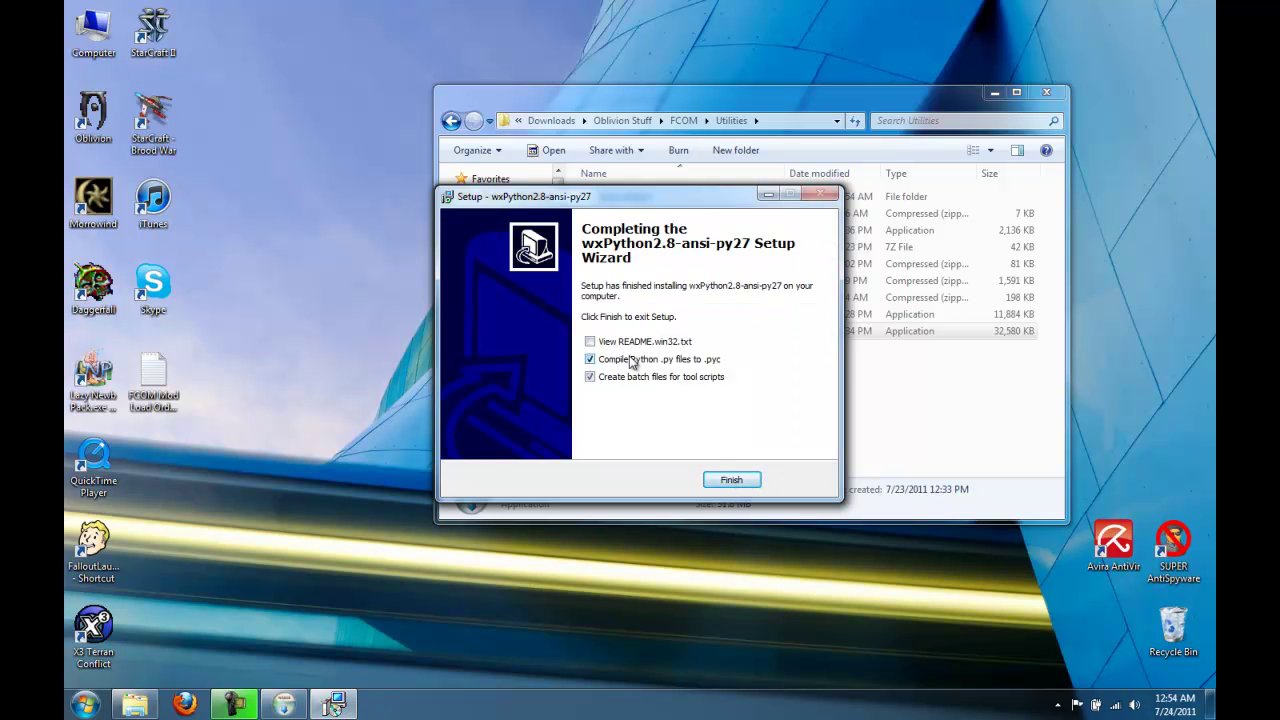
pyautogui.click(732, 481)
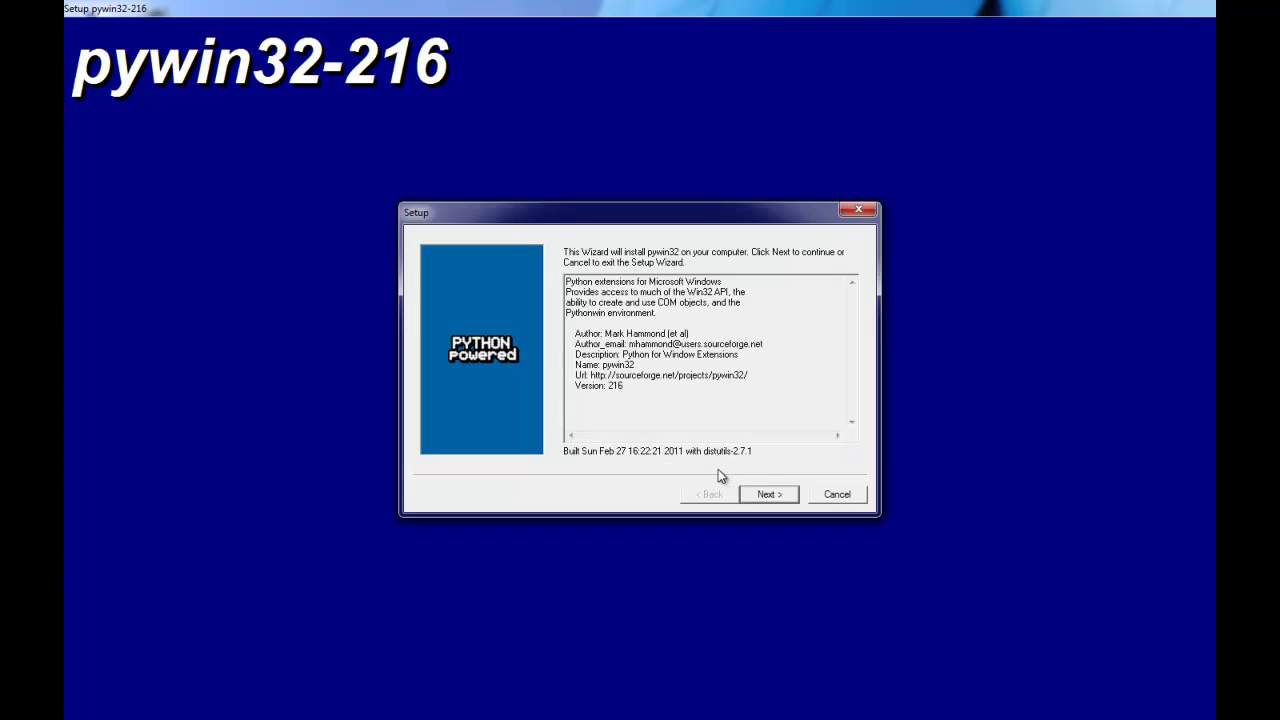
# Install pywin32-216 and comtypes-0.6.2 with their default settings, and finish the Wrye Python 04 setup
pyautogui.click(766, 494)
pyautogui.click(766, 495)
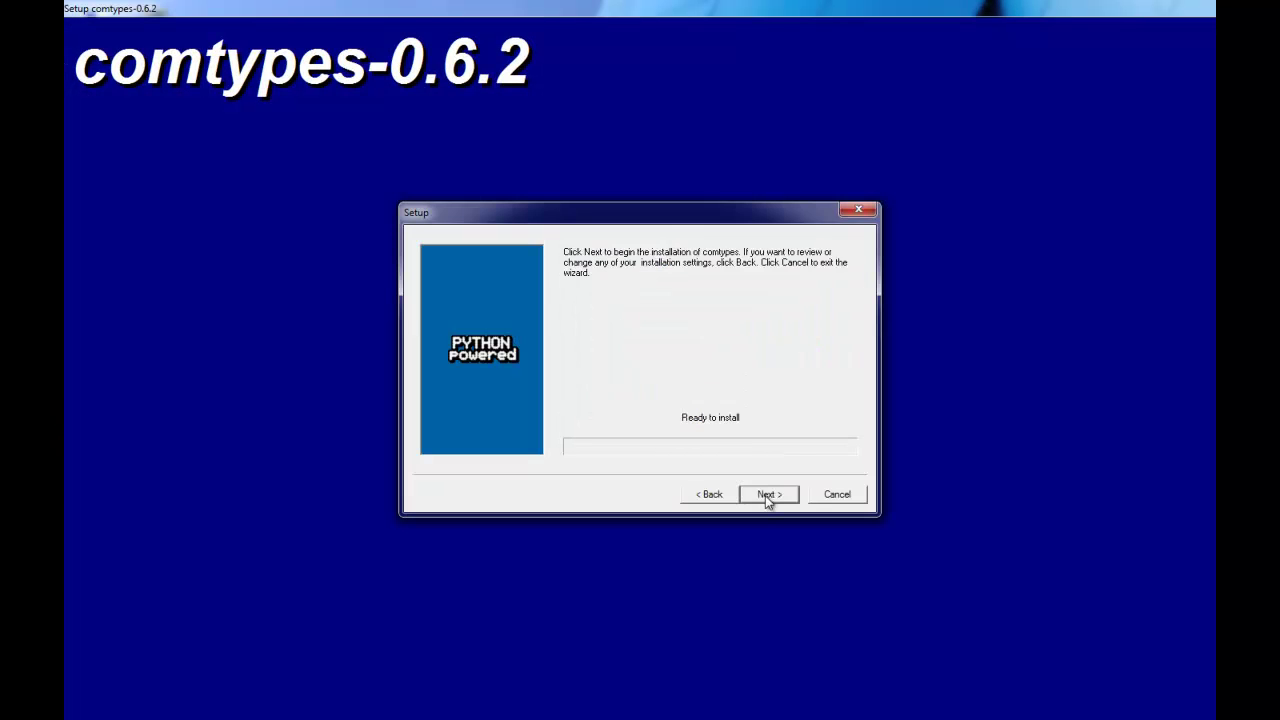
pyautogui.click(765, 495)
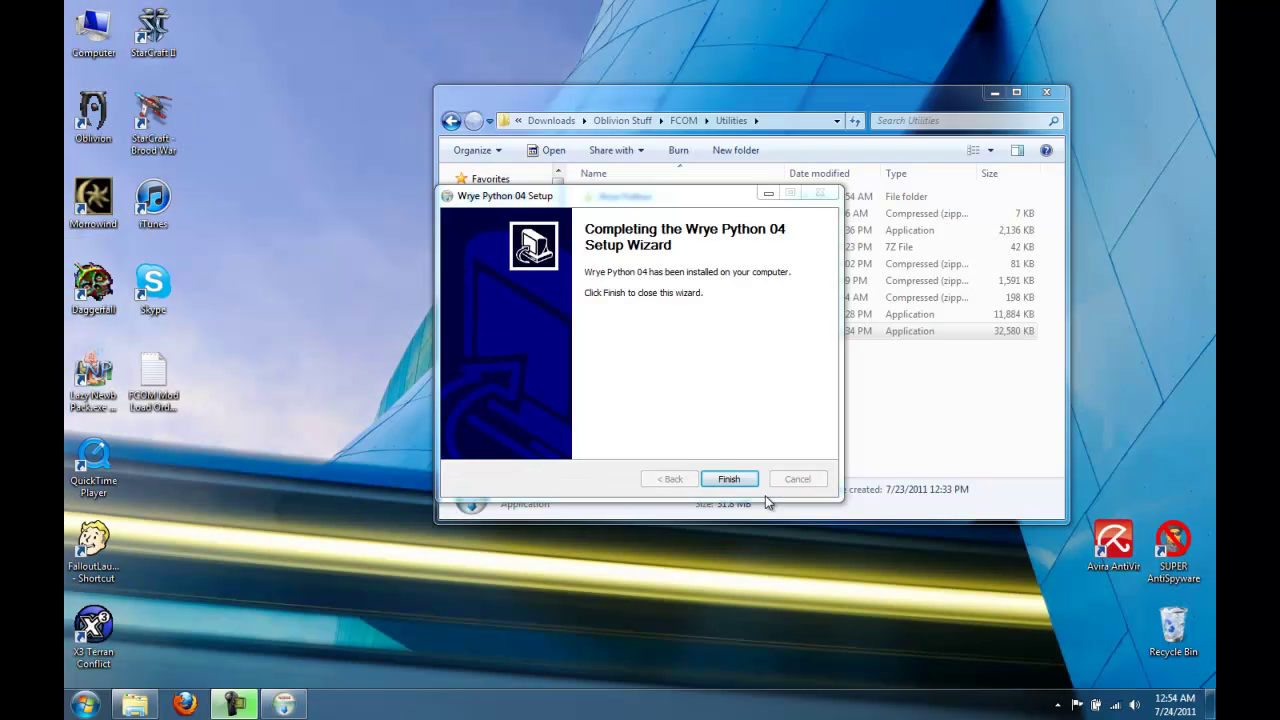
pyautogui.click(733, 481)
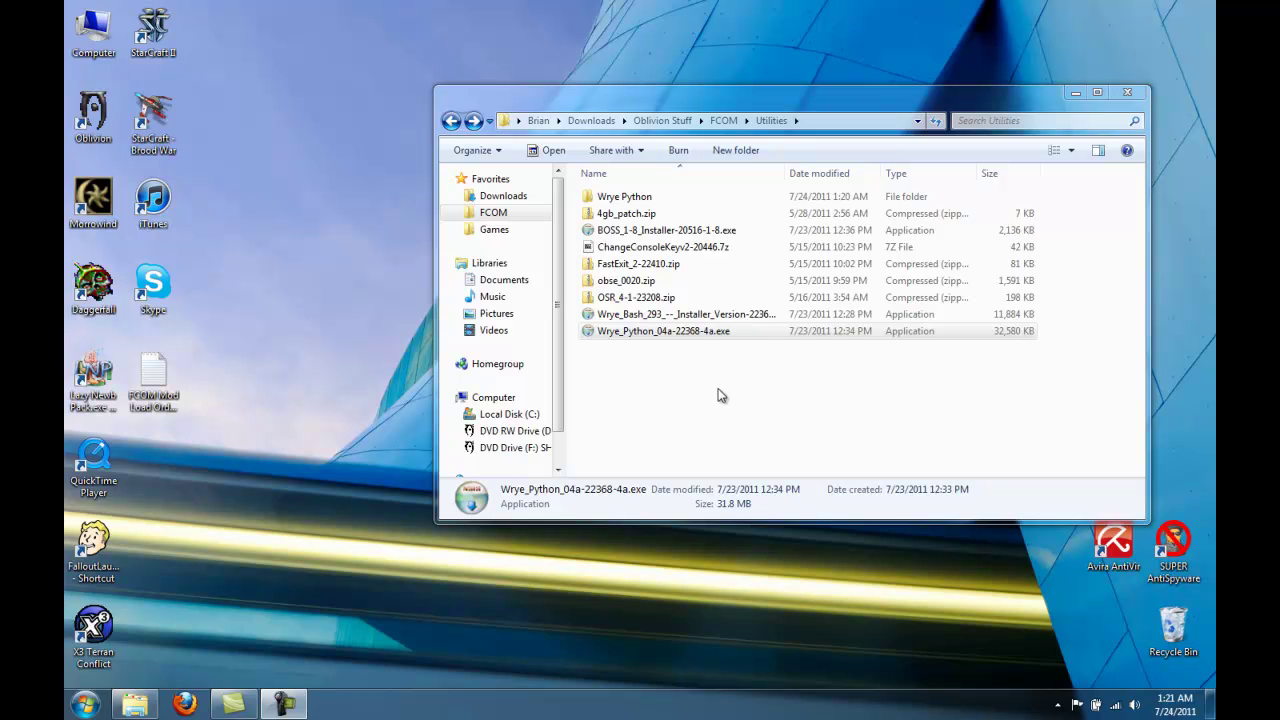
# Run the Wrye Bash 293 installer from the Utilities folder and choose the Python version for Oblivion in C:\Games\Oblivion\
pyautogui.doubleClick(700, 314)
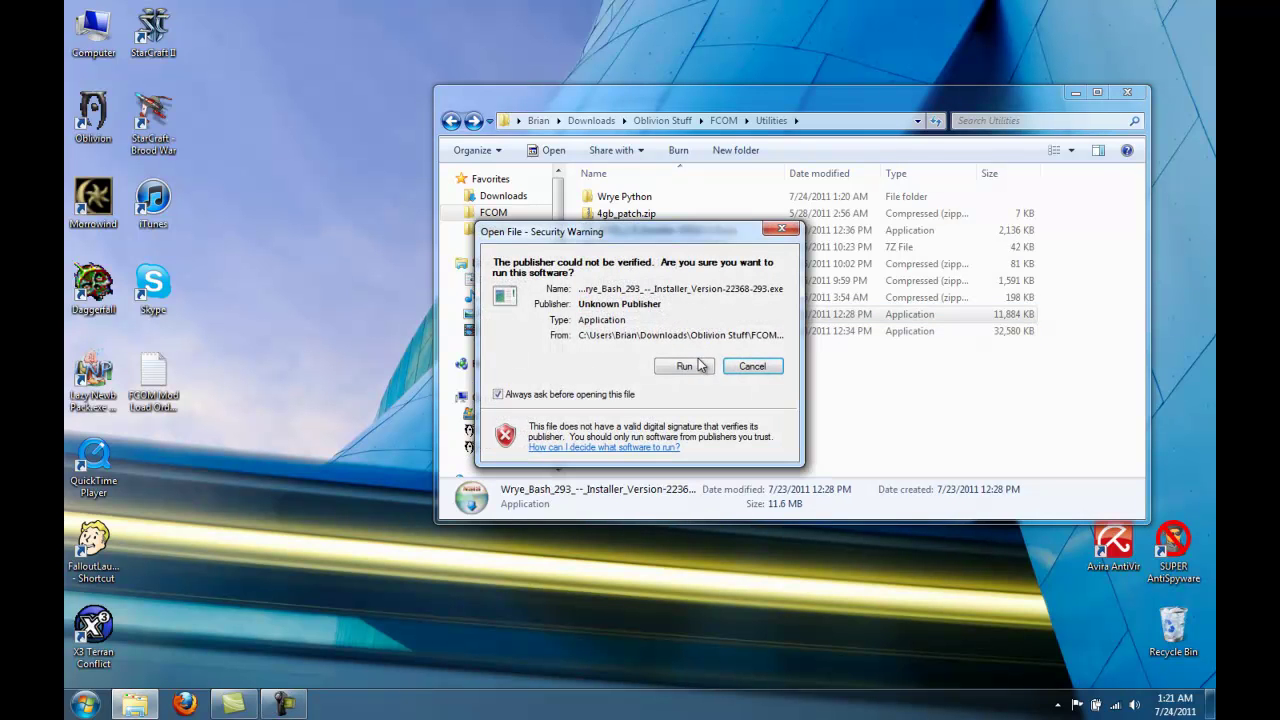
pyautogui.click(698, 368)
pyautogui.click(726, 479)
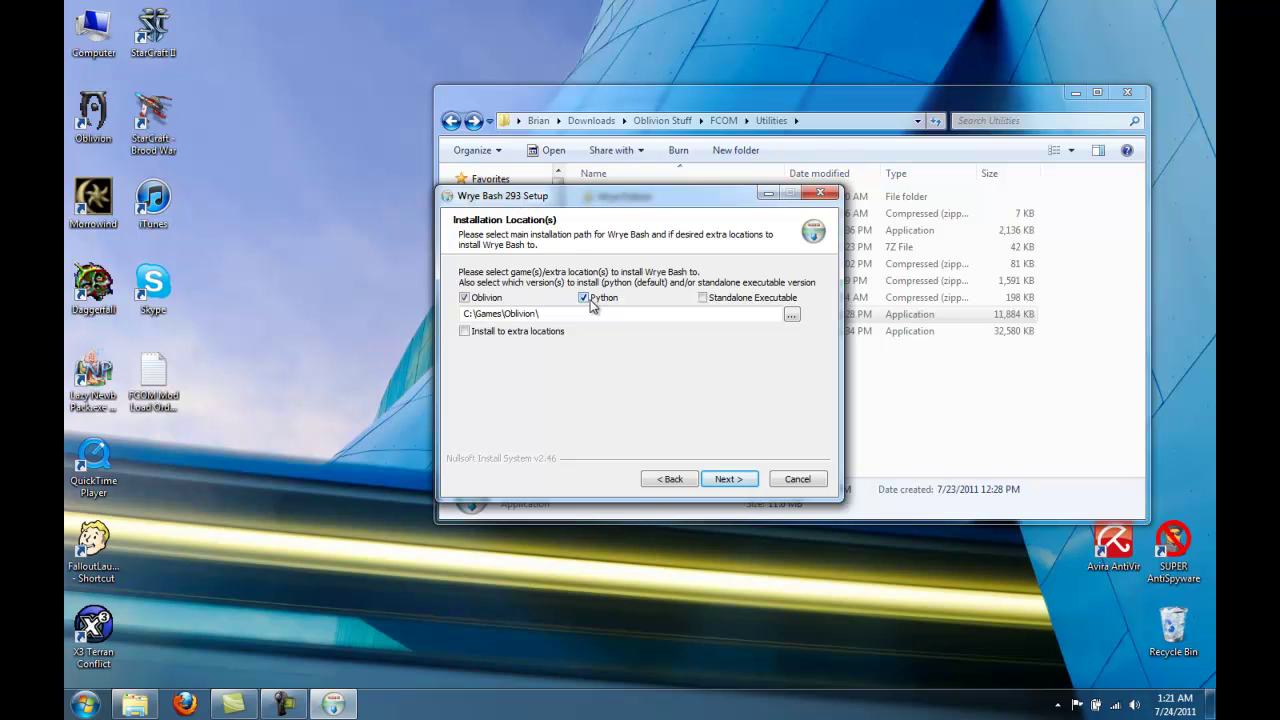
pyautogui.click(743, 482)
pyautogui.click(743, 482)
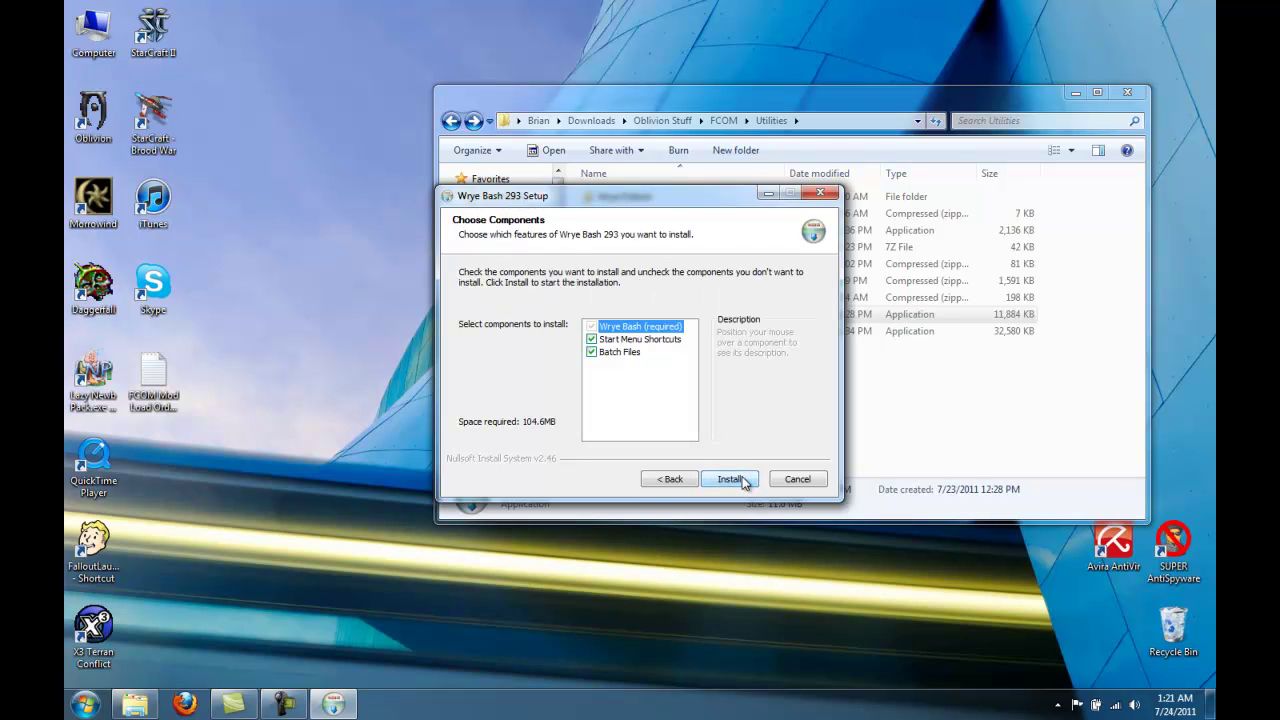
# Install Wrye Bash with Start Menu Shortcuts and Batch Files, and close the setup without running it
pyautogui.click(730, 479)
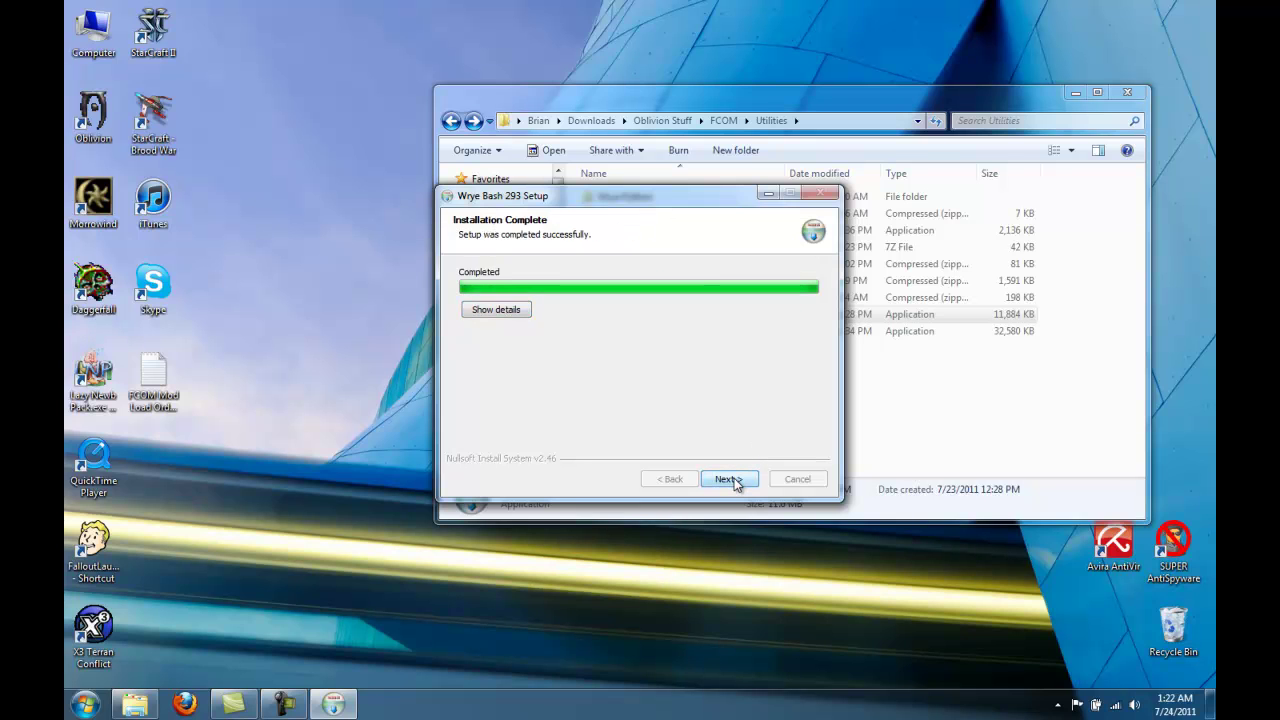
pyautogui.click(734, 478)
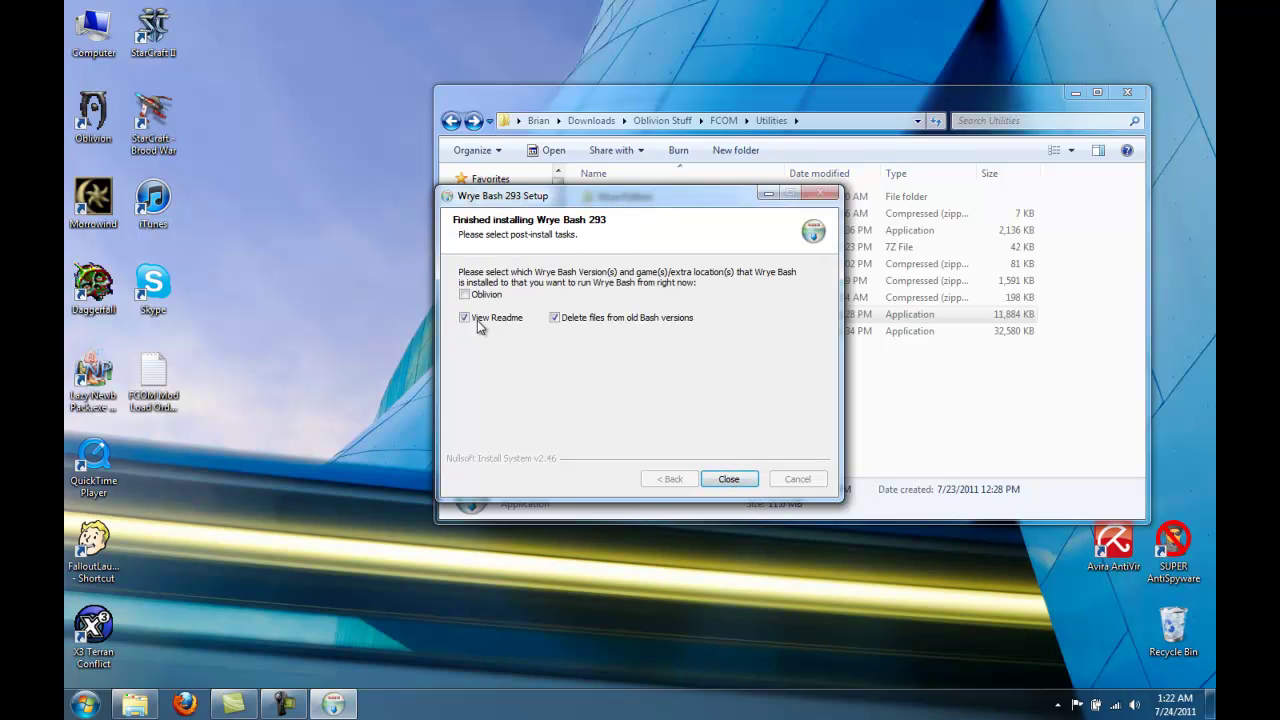
pyautogui.click(728, 479)
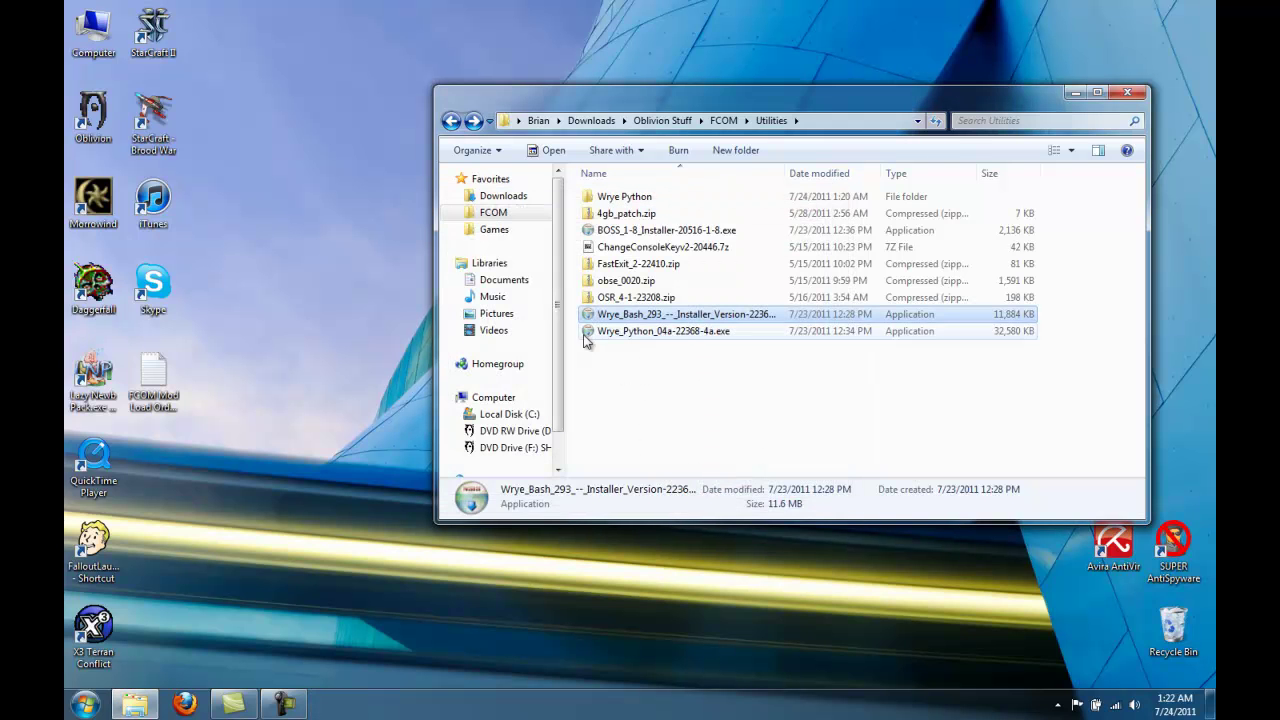
# Create a desktop shortcut to Wrye Bash Launcher.pyw from the Mopy folder in C:\Games\Oblivion
pyautogui.click(494, 230)
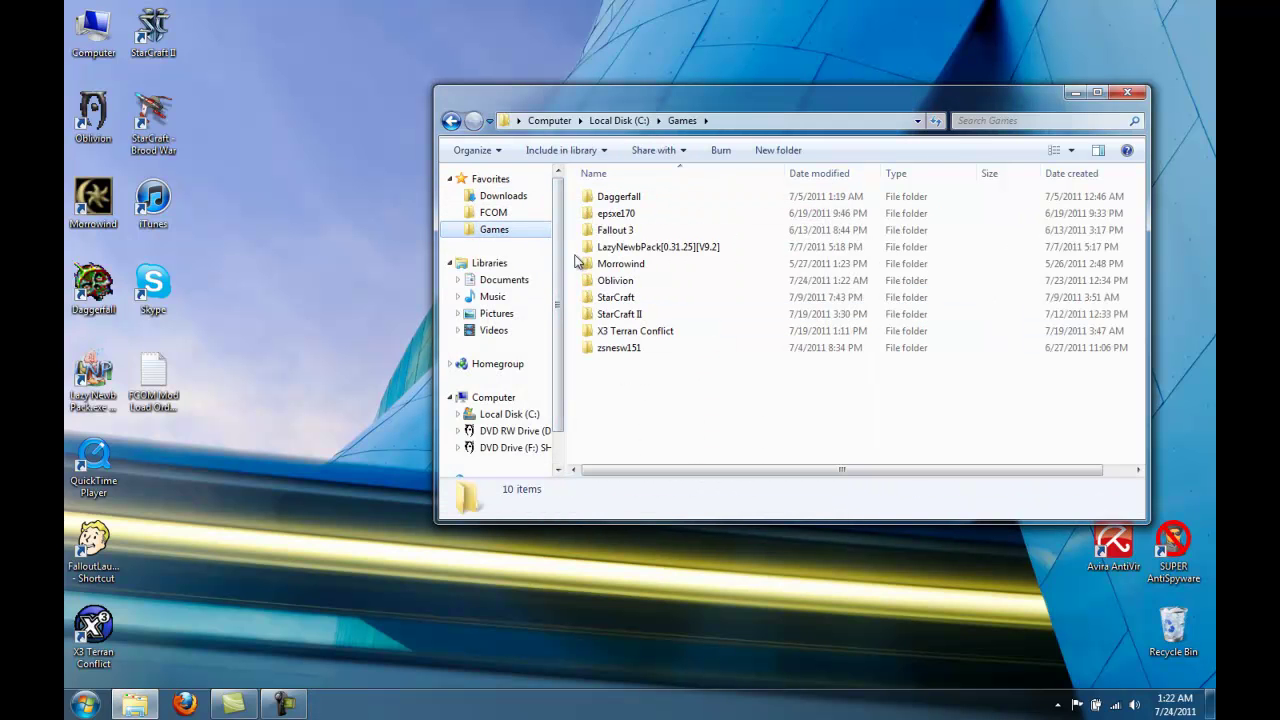
pyautogui.click(626, 284)
pyautogui.doubleClick(626, 284)
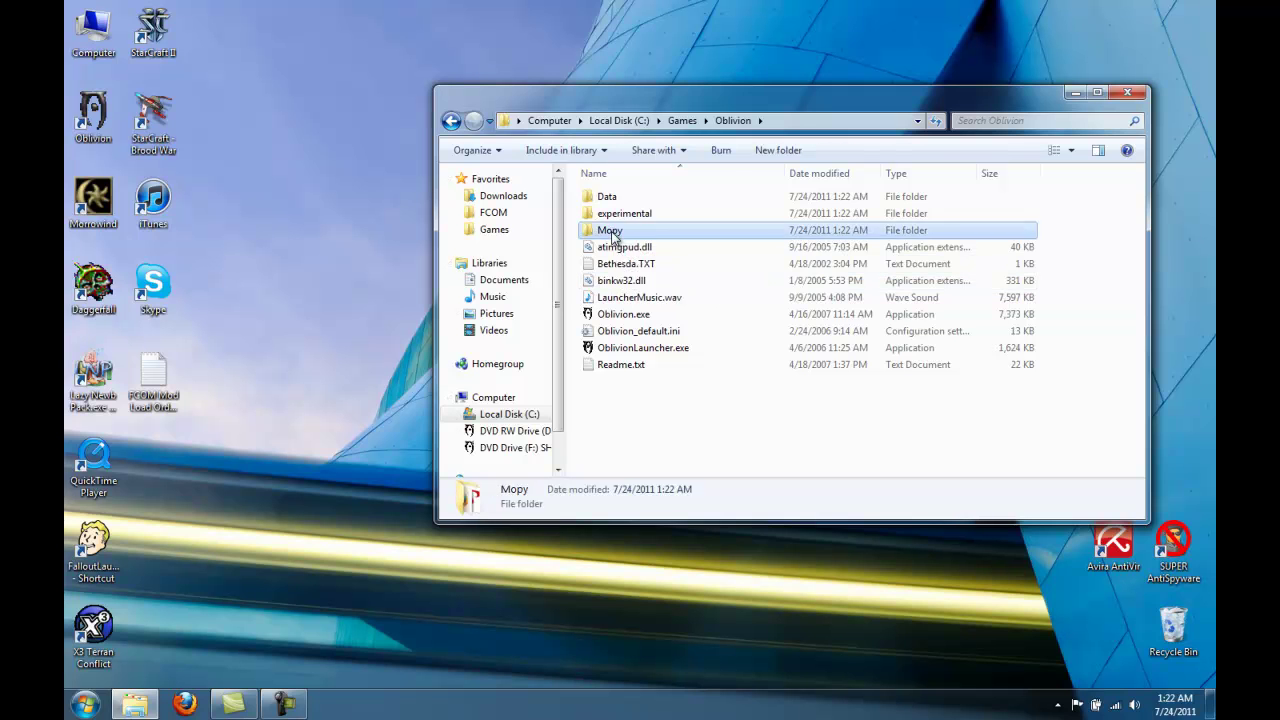
pyautogui.doubleClick(612, 232)
pyautogui.scroll(-5, 649, 274)
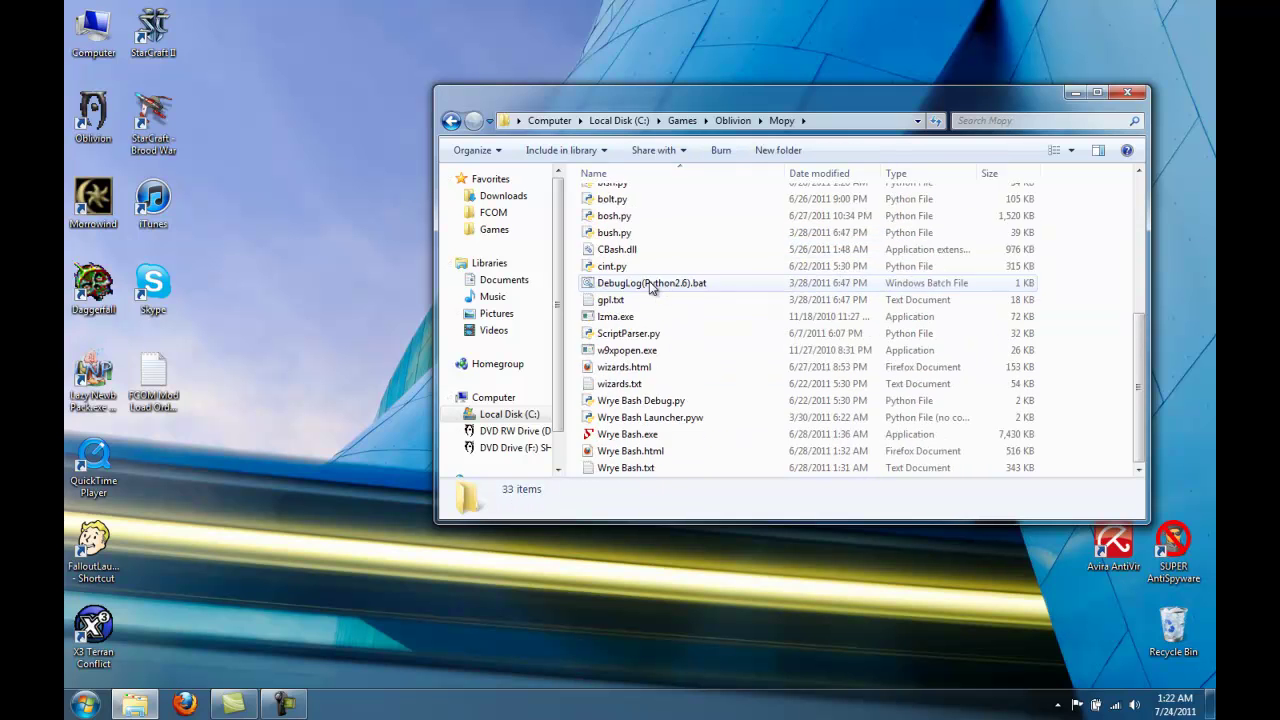
pyautogui.rightClick(648, 423)
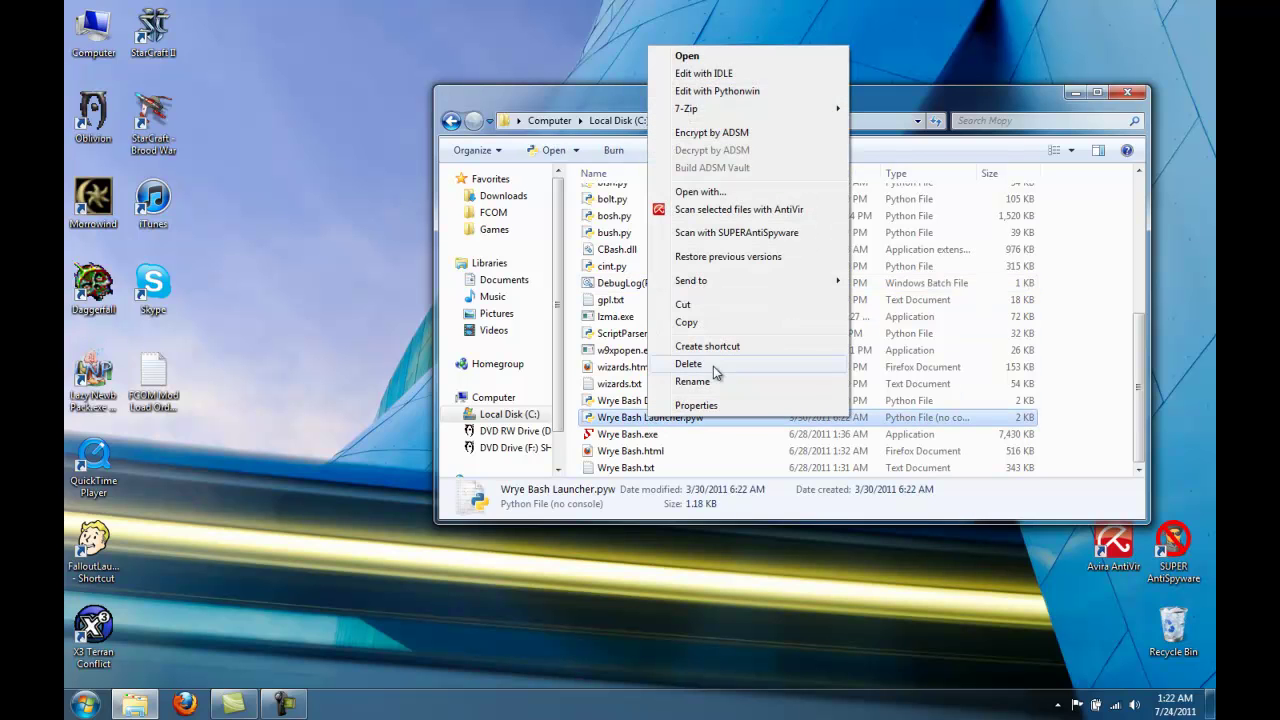
pyautogui.moveTo(809, 293)
pyautogui.click(882, 299)
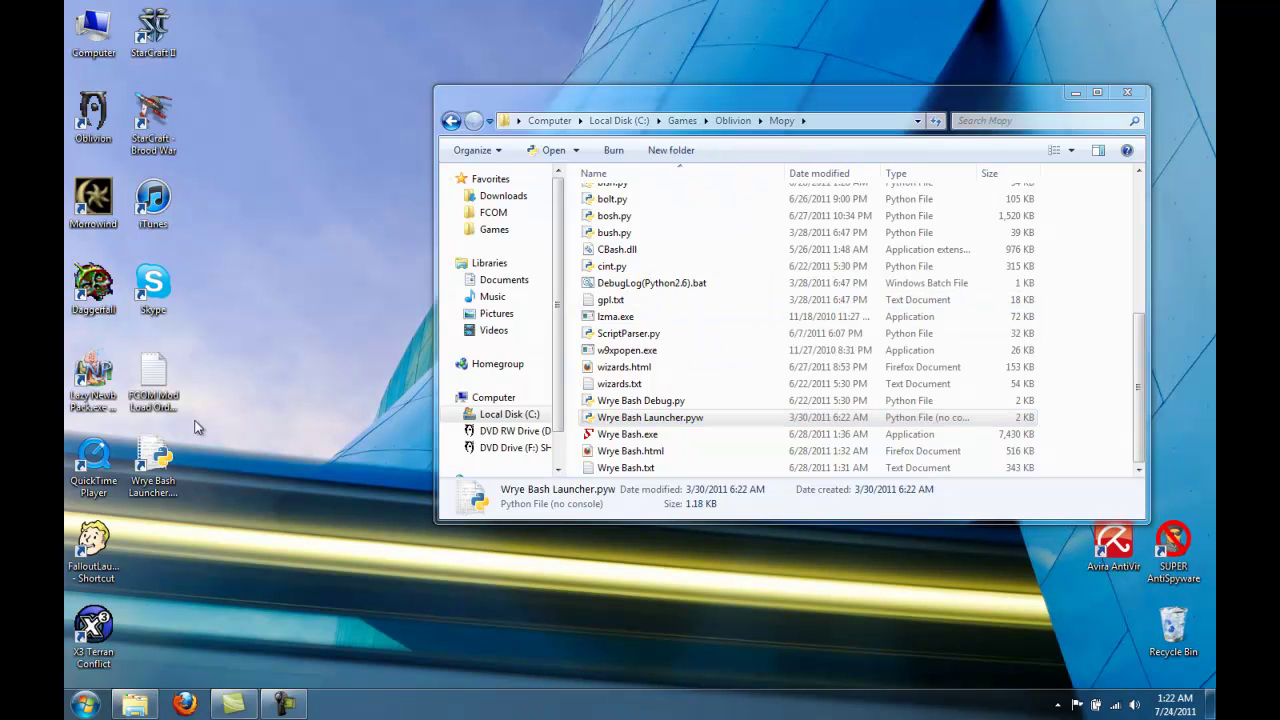
# Launch Wrye Bash from its desktop shortcut, dismiss the wxPython output window, and enable Installers
pyautogui.doubleClick(155, 460)
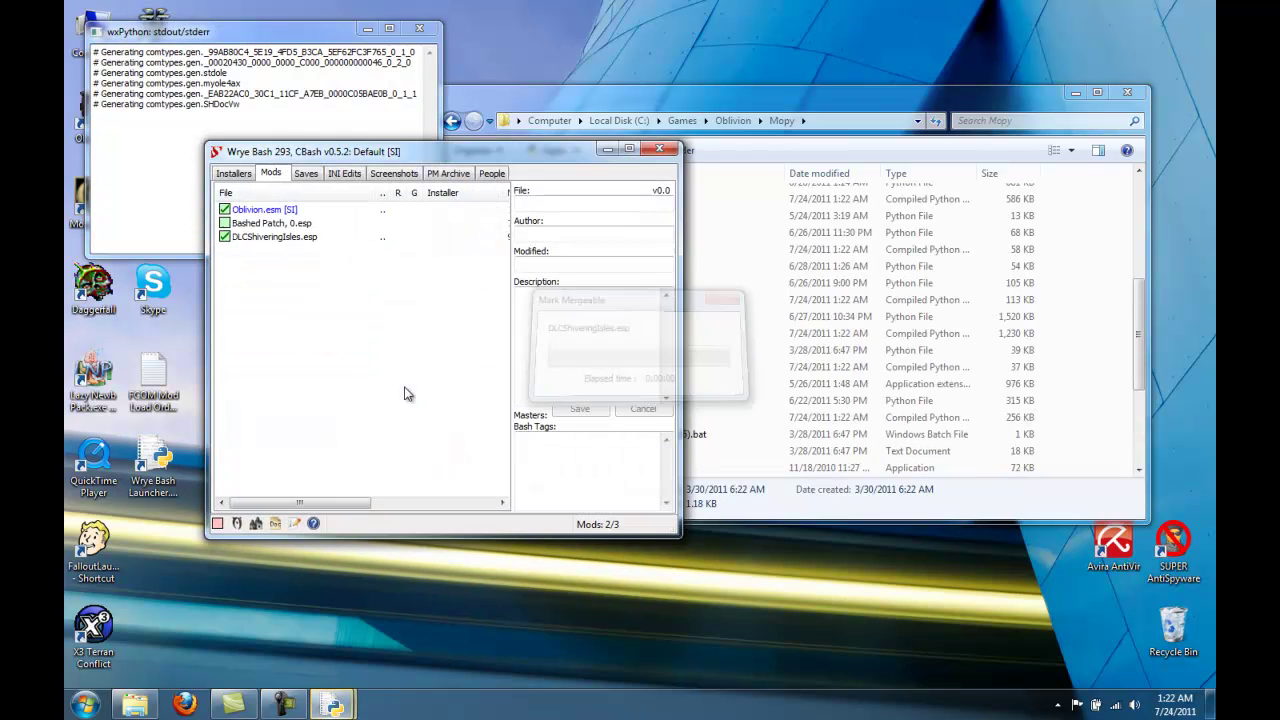
pyautogui.click(420, 32)
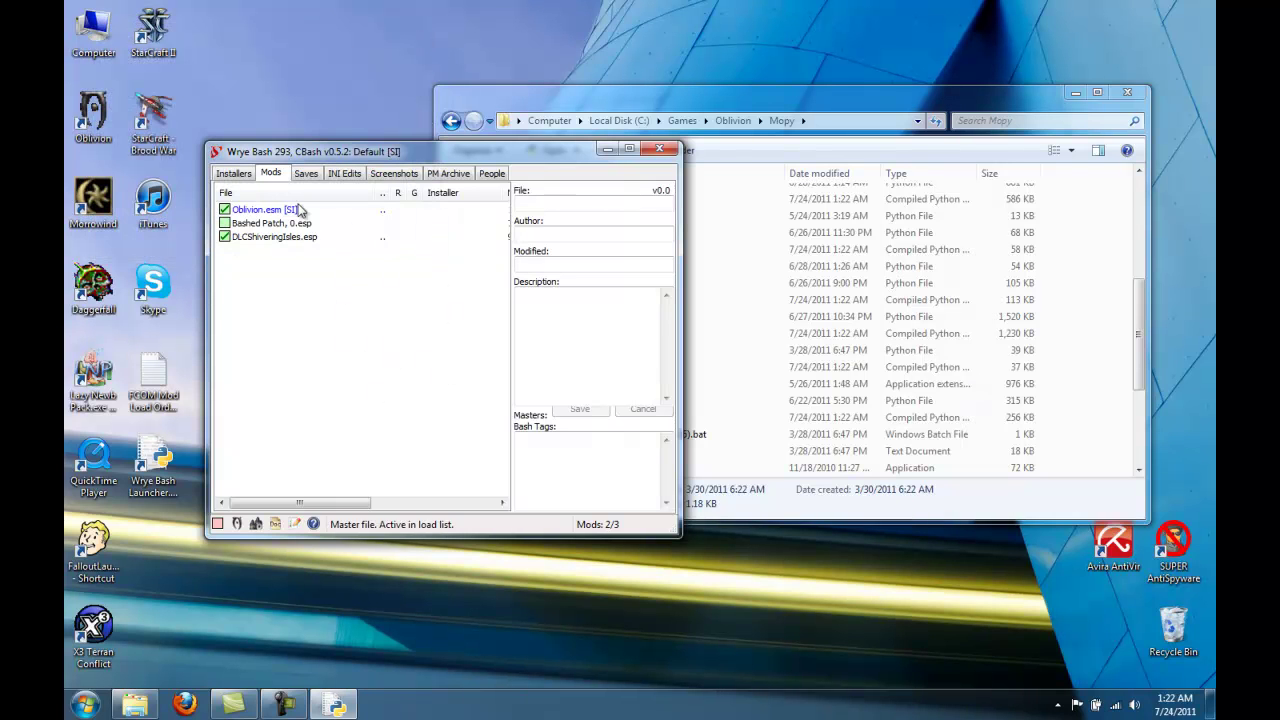
pyautogui.click(233, 174)
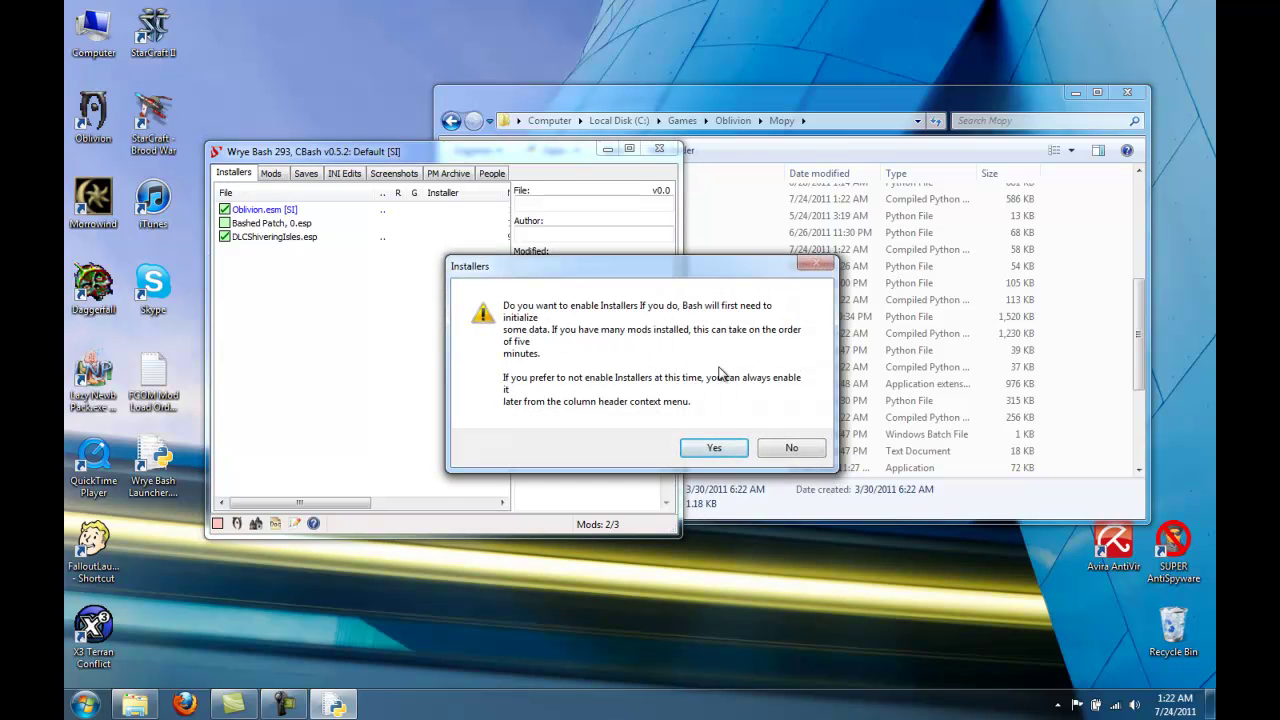
pyautogui.click(714, 446)
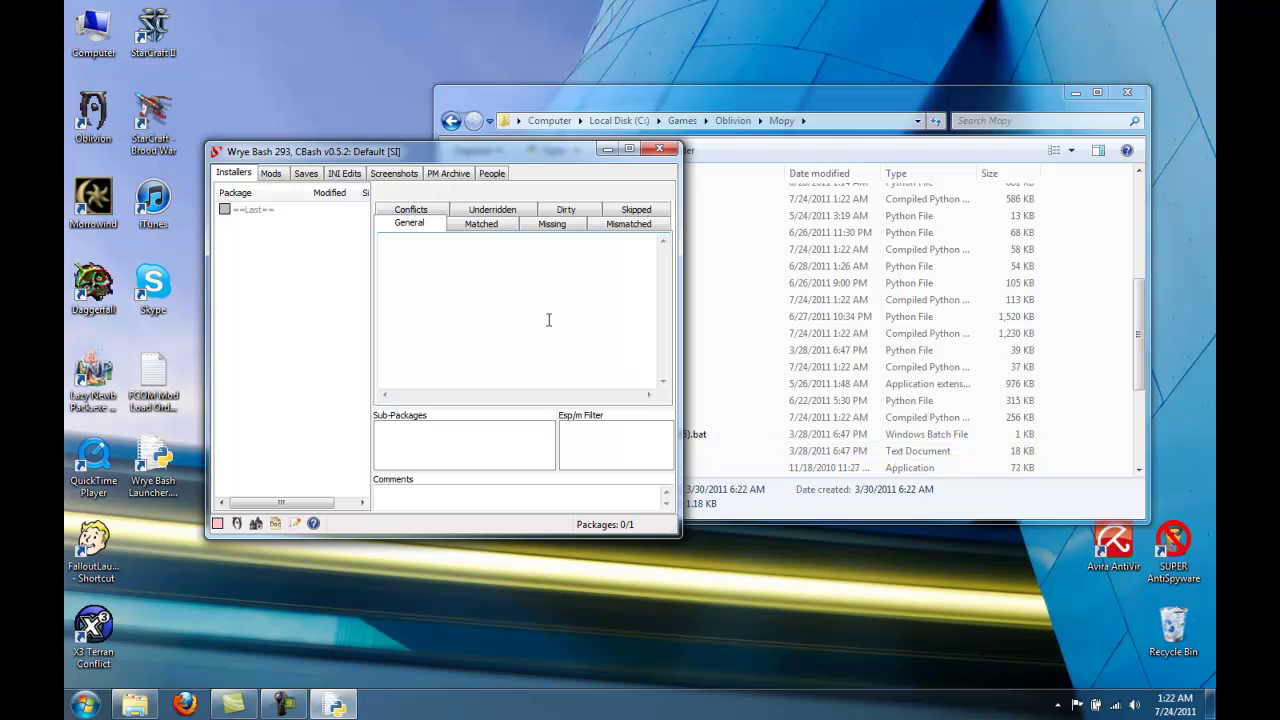
# Turn off Lock Times for the mod list and close Wrye Bash
pyautogui.click(270, 175)
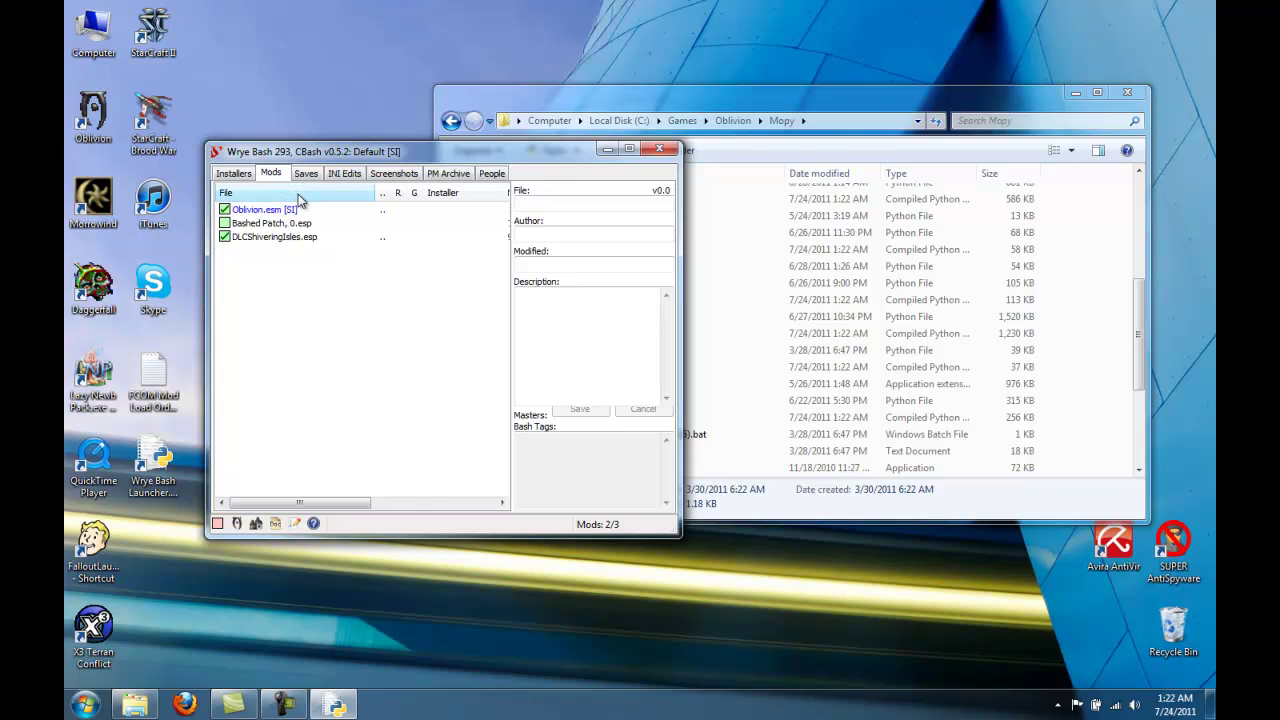
pyautogui.rightClick(299, 199)
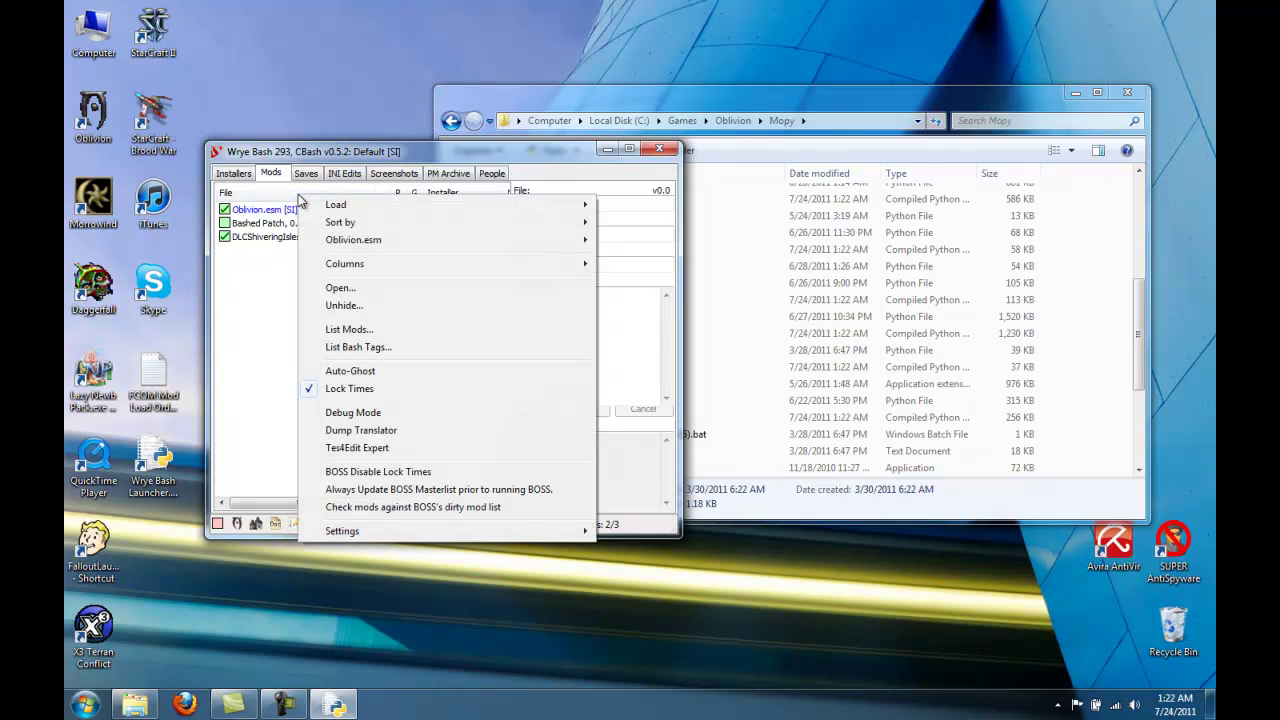
pyautogui.click(381, 393)
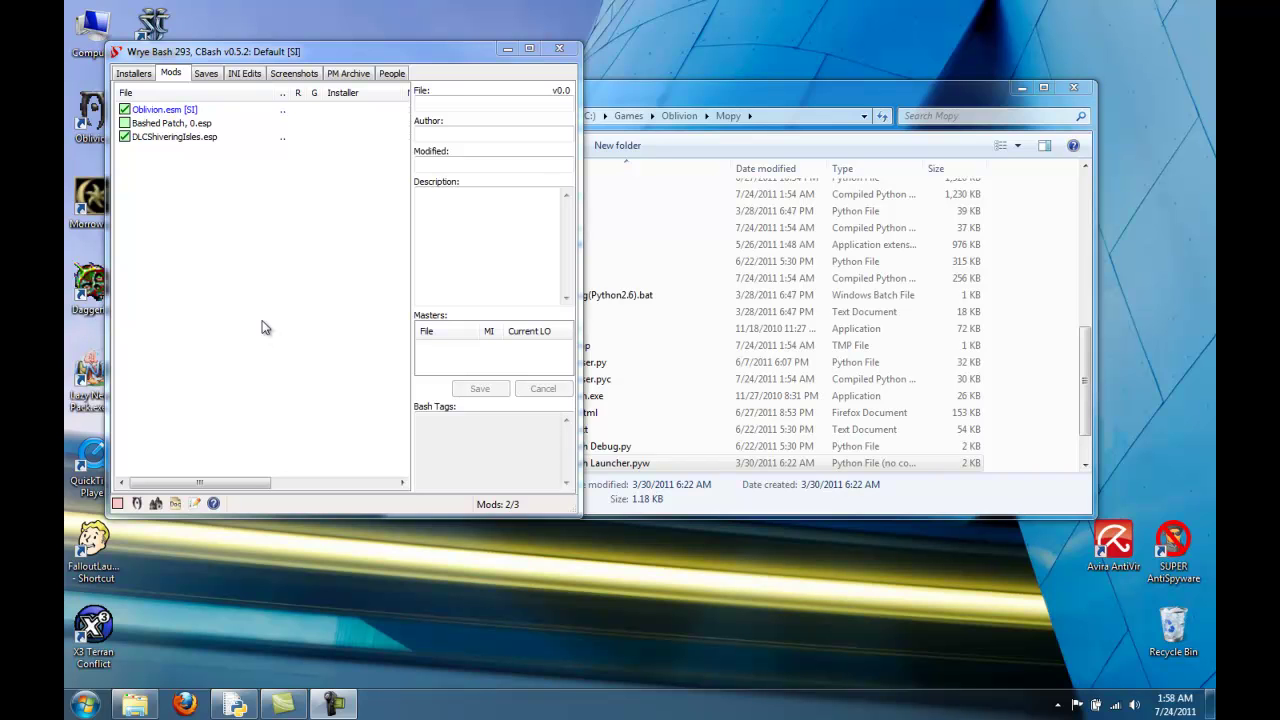
pyautogui.click(567, 49)
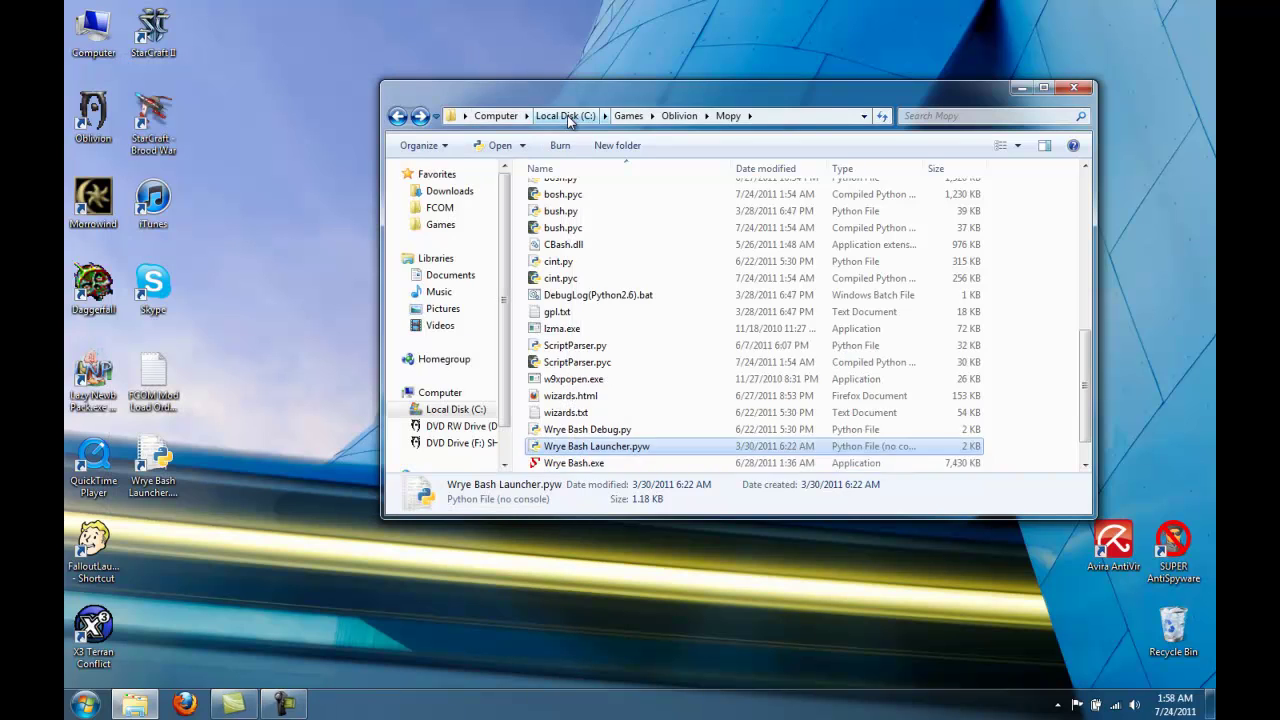
# Launch BOSS_1-8_Installer-20516-1-8.exe from the Utilities folder inside FCOM
pyautogui.click(567, 116)
pyautogui.click(442, 209)
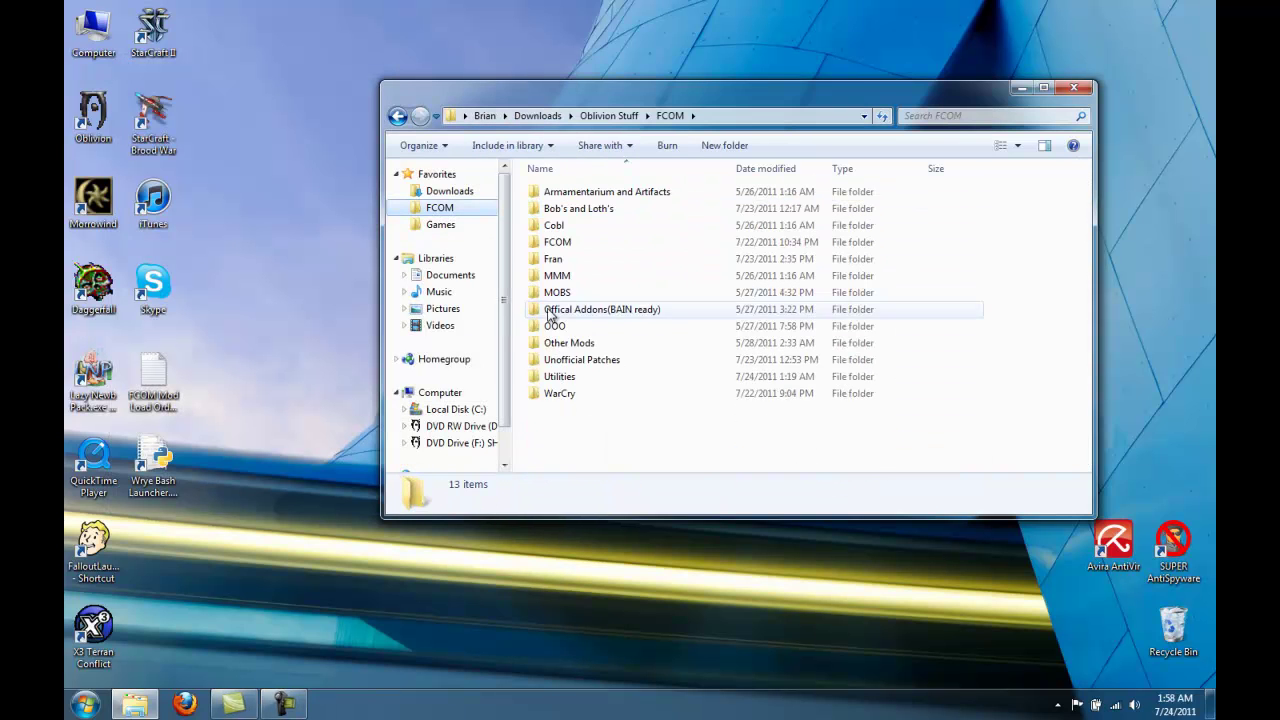
pyautogui.doubleClick(557, 376)
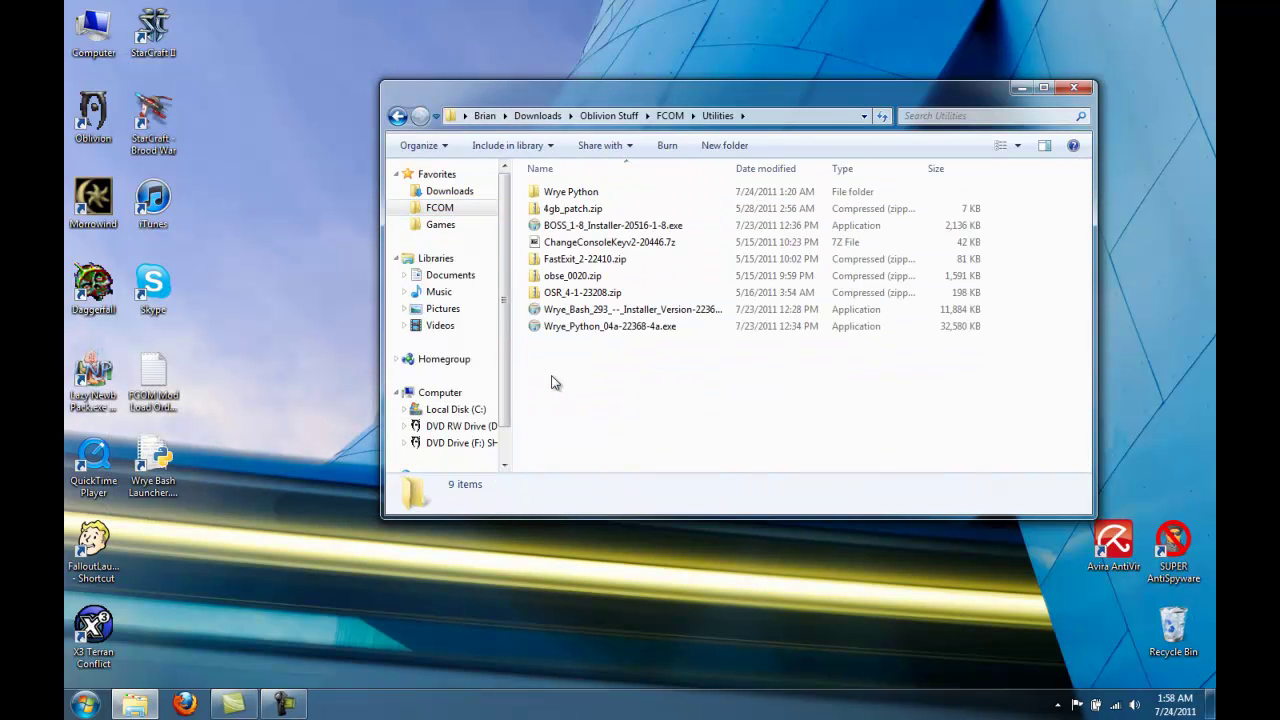
pyautogui.doubleClick(590, 226)
pyautogui.click(684, 367)
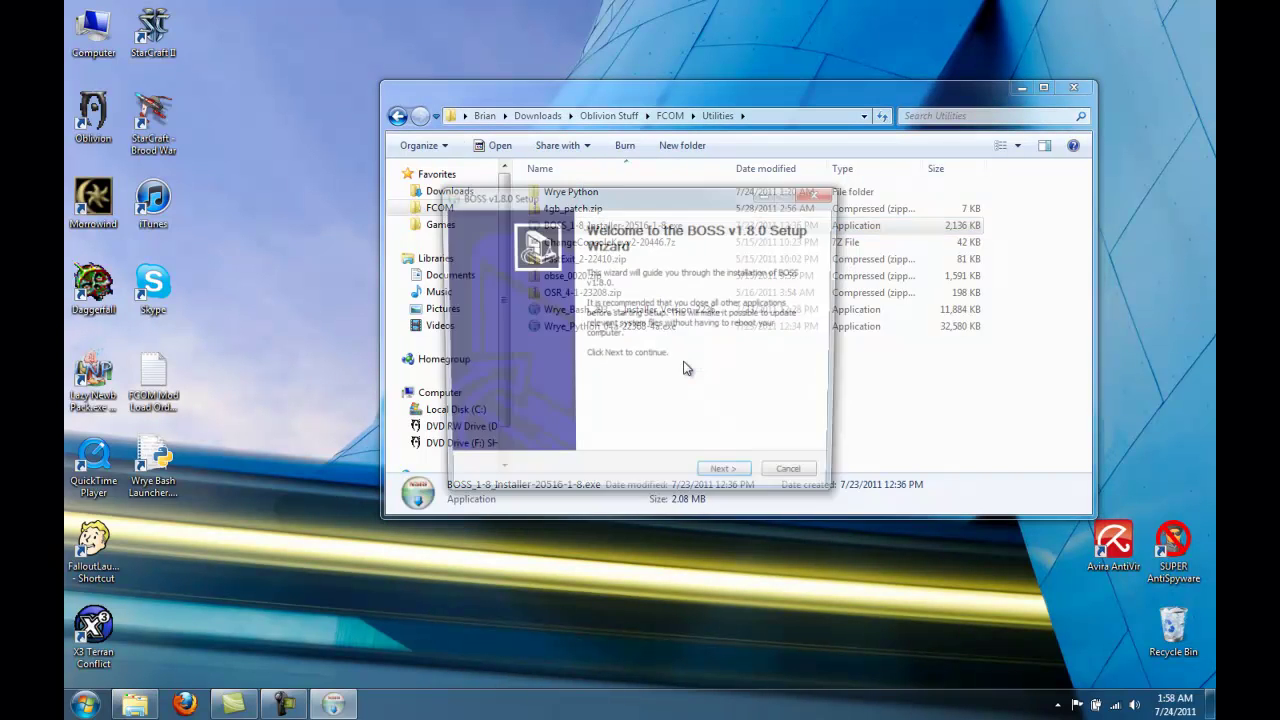
# Install BOSS v1.8.0 for Oblivion only, and close the setup without running BOSS or viewing the Readme
pyautogui.click(738, 477)
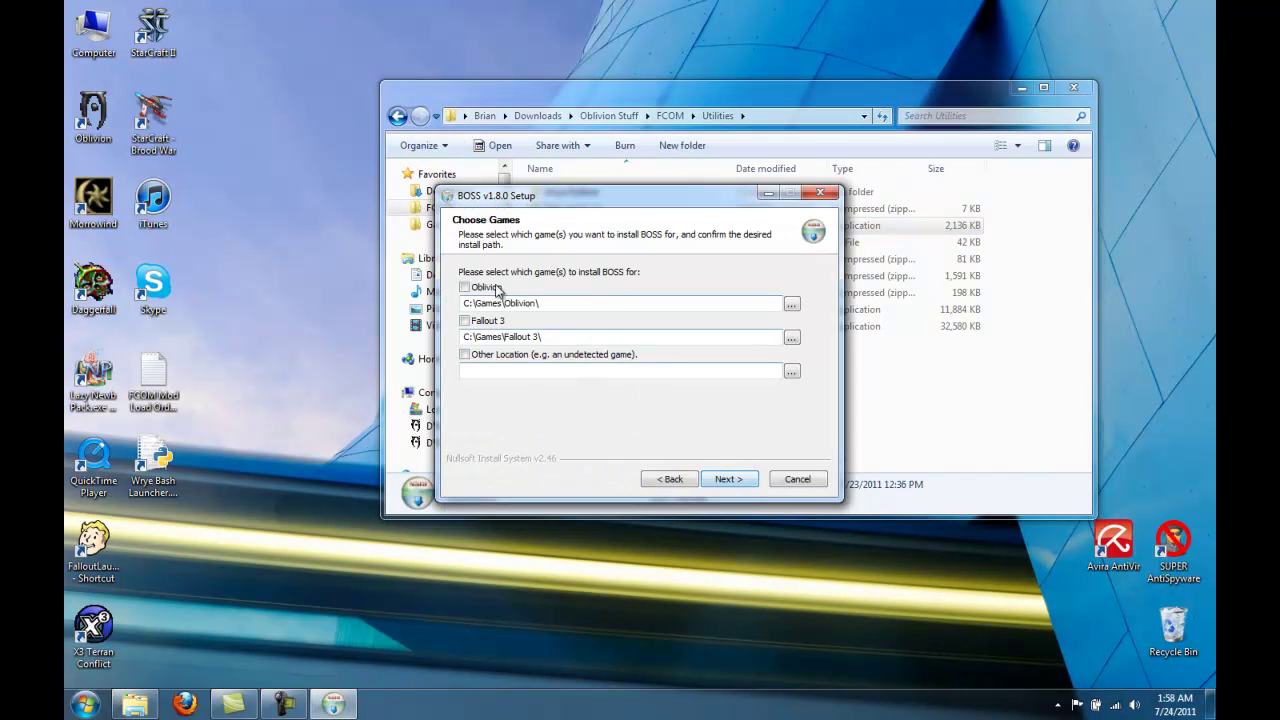
pyautogui.click(488, 288)
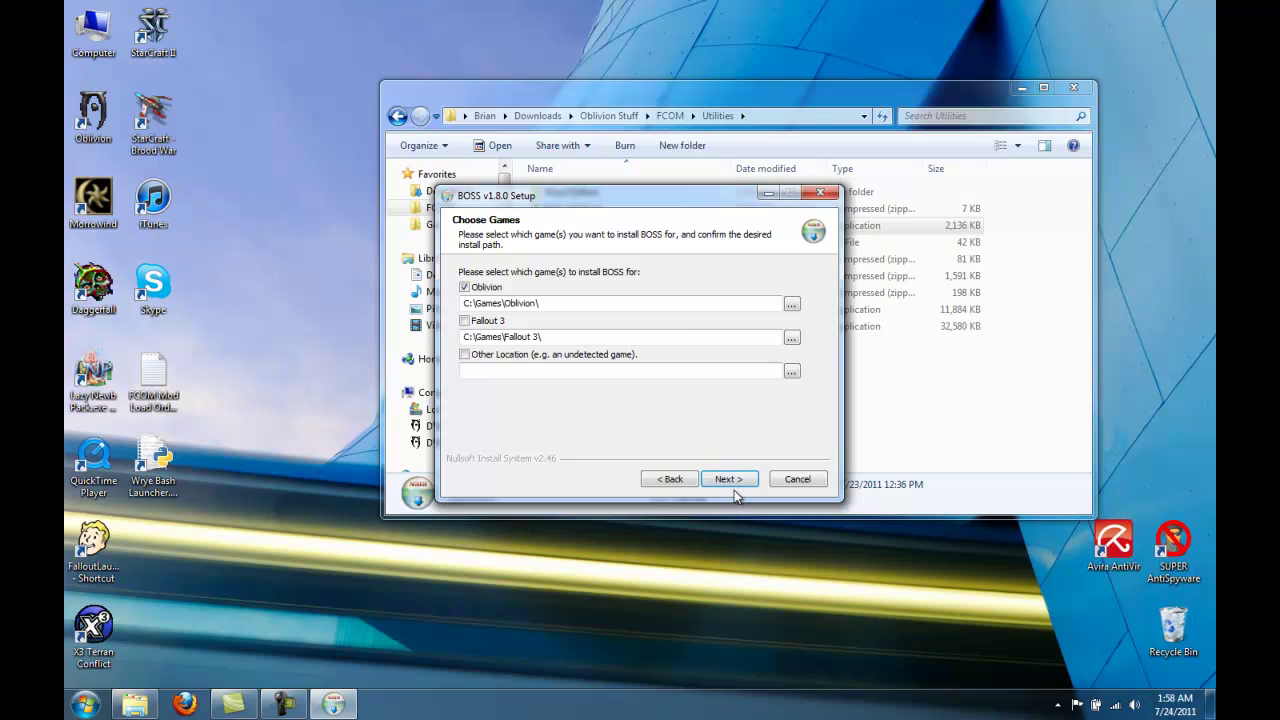
pyautogui.click(738, 480)
pyautogui.click(735, 484)
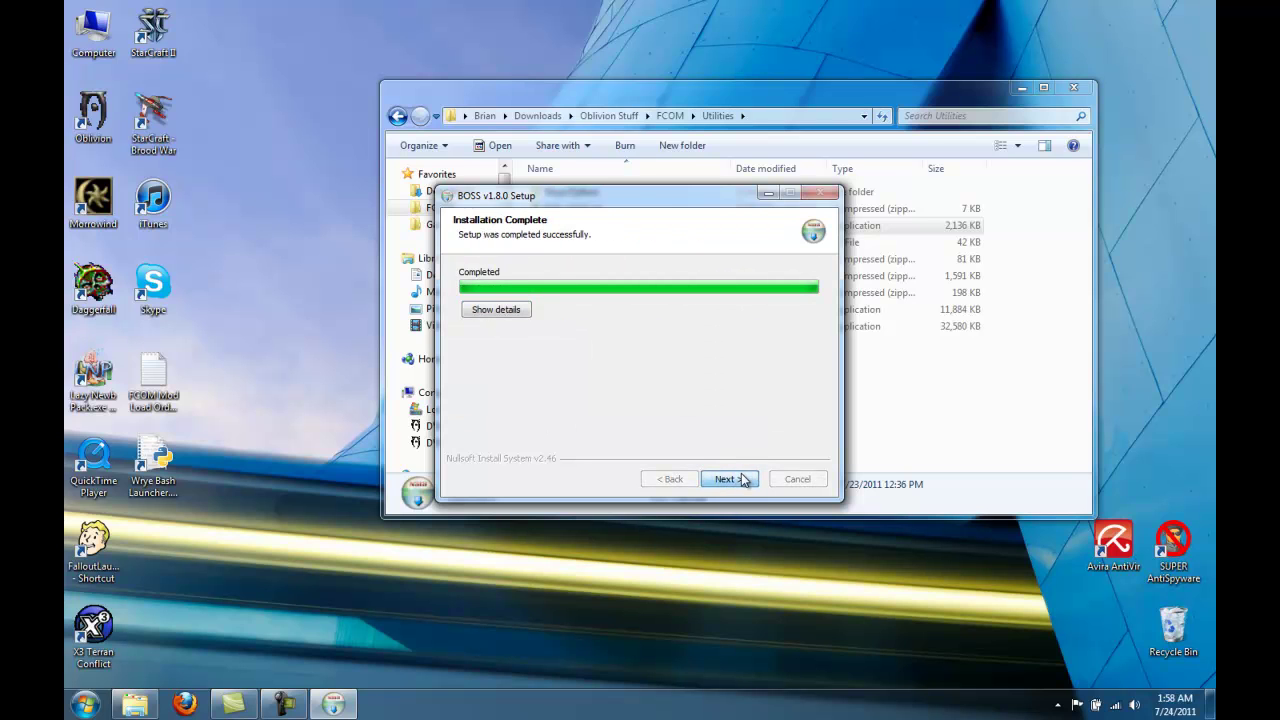
pyautogui.click(728, 479)
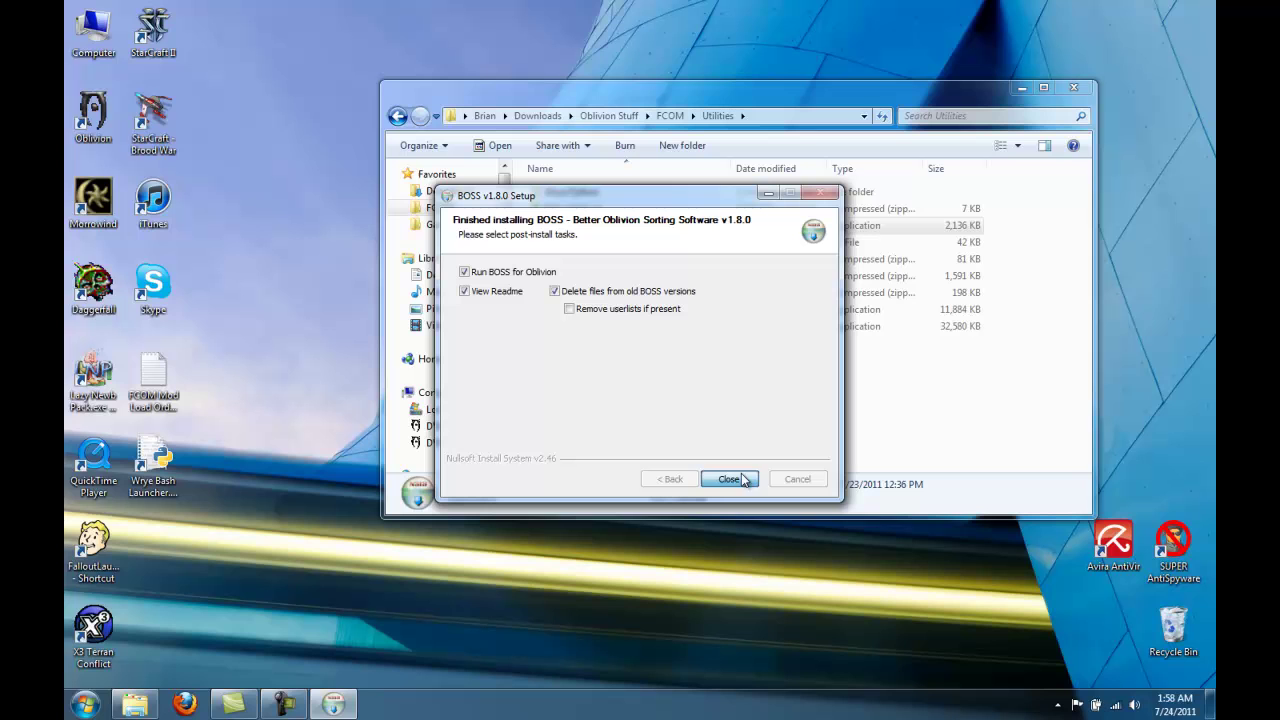
pyautogui.click(487, 294)
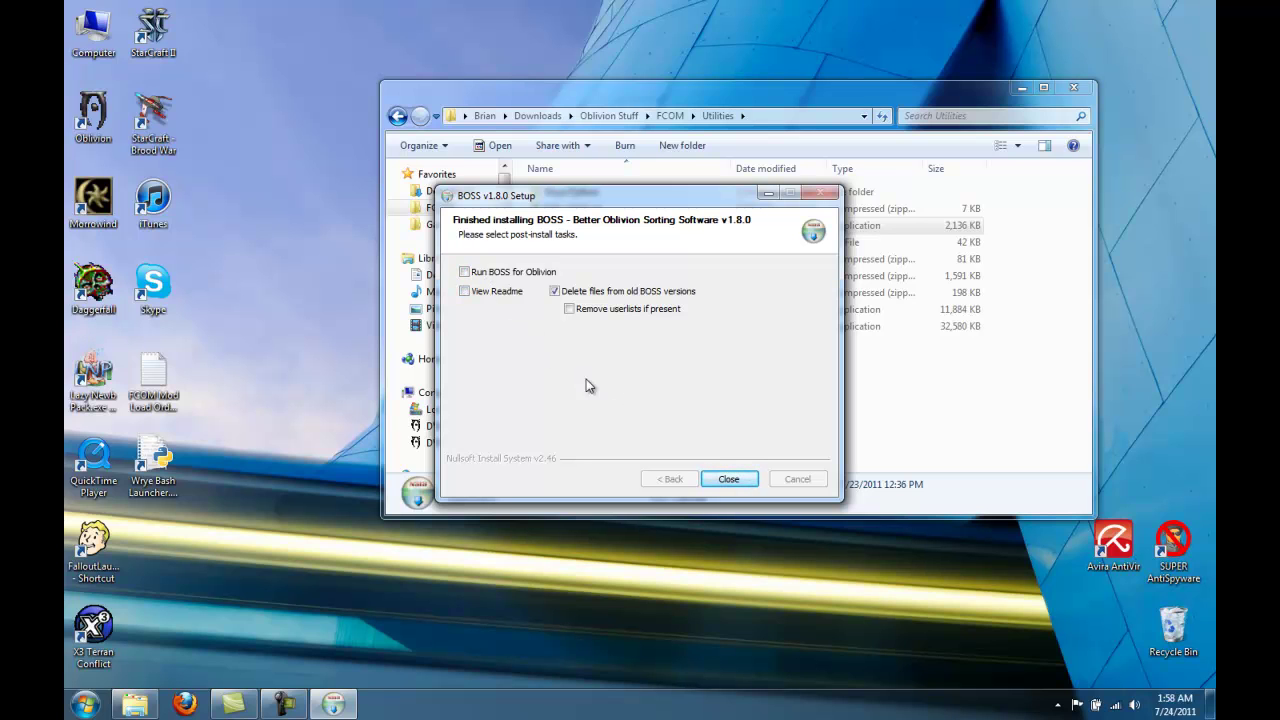
pyautogui.click(728, 479)
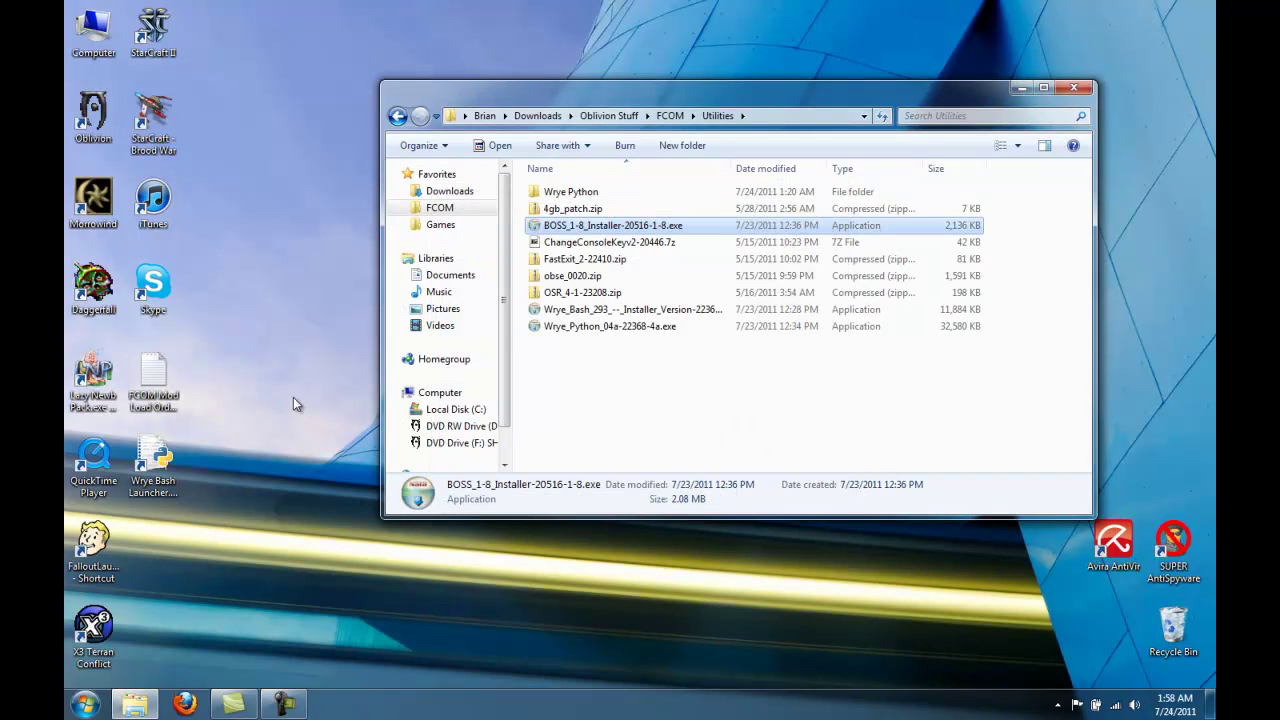
# Switch to Firefox and go from the FCOM Convergence thread to the Oblivion Mods forum
pyautogui.click(153, 459)
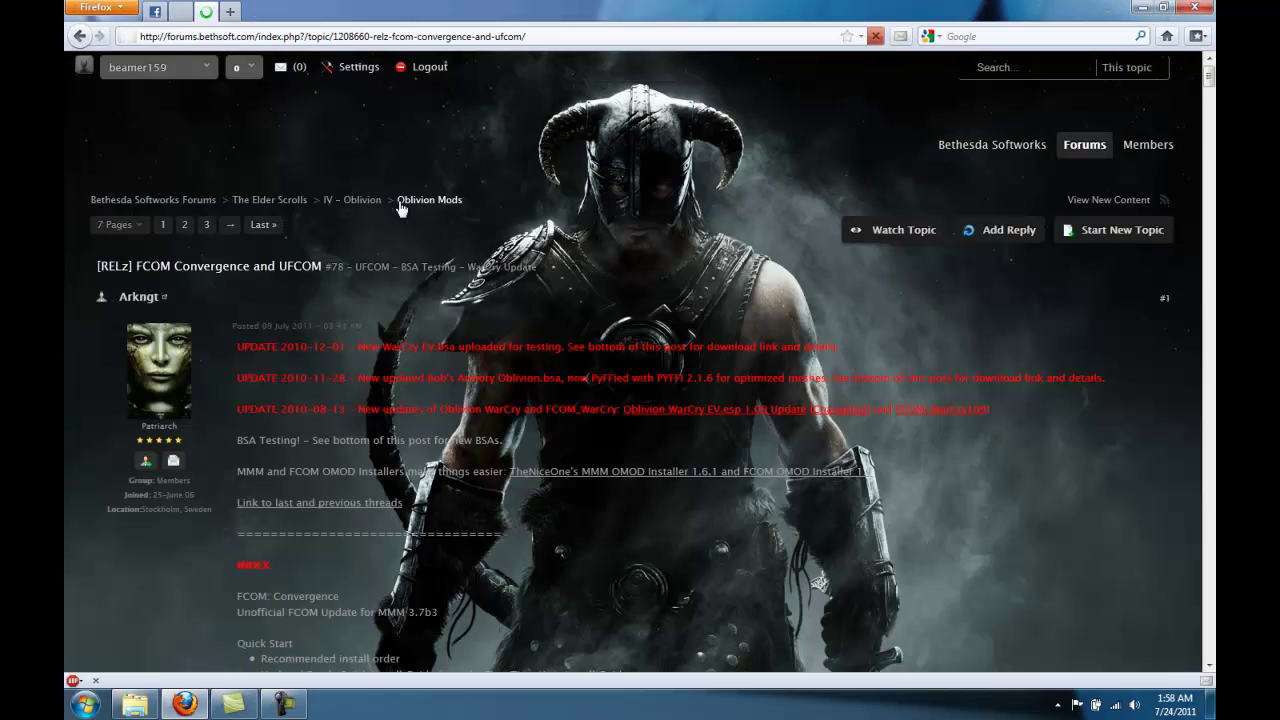
pyautogui.scroll(20, 193, 446)
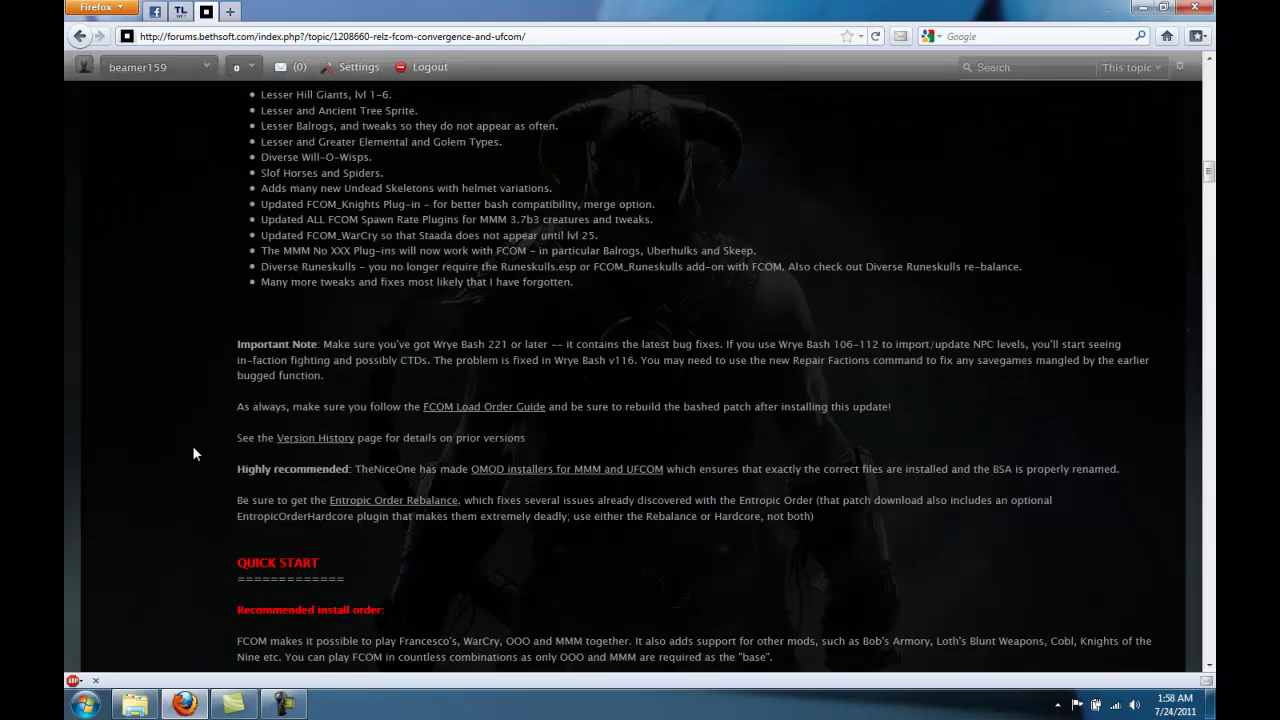
pyautogui.scroll(3, 193, 446)
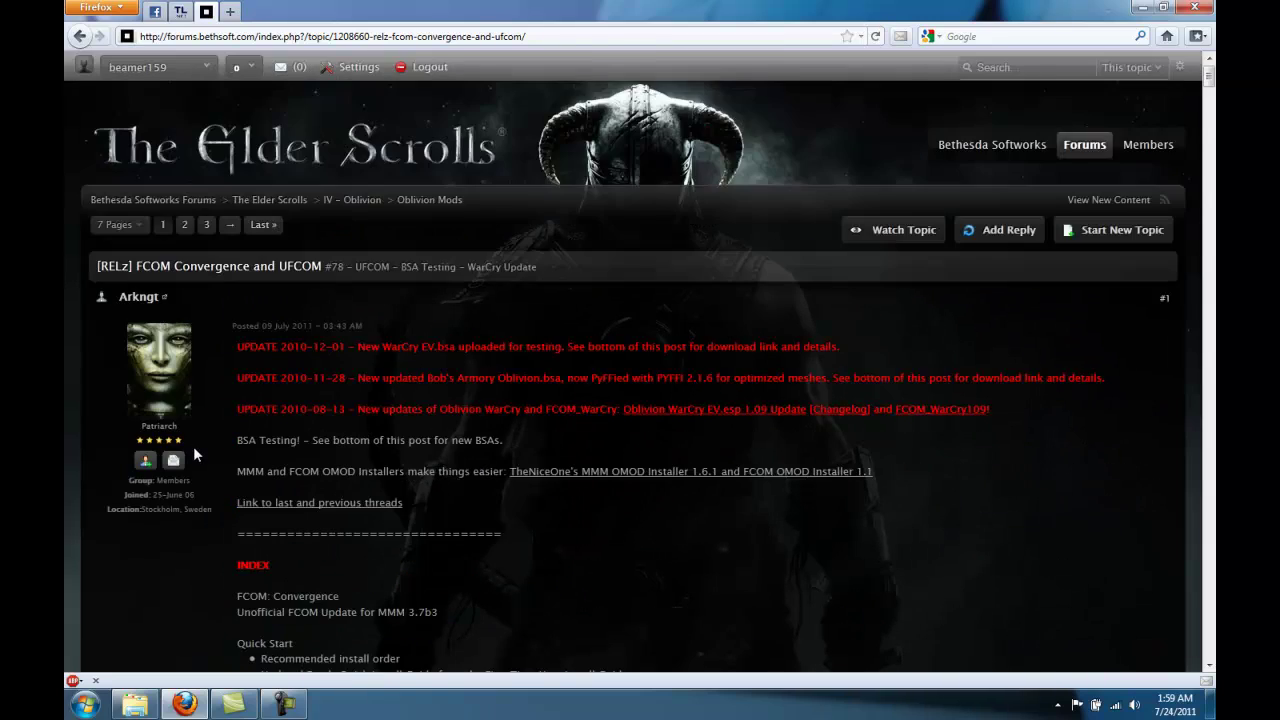
pyautogui.click(430, 202)
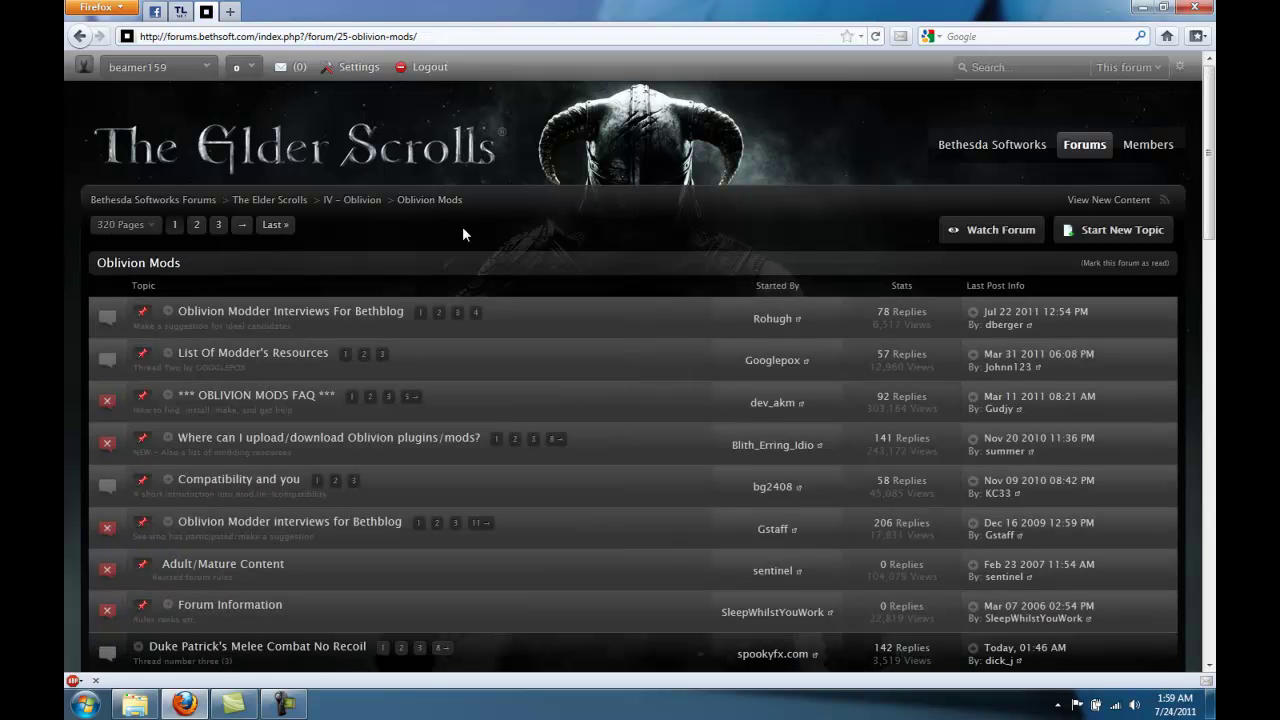
# Open the BOSS – Better Oblivion Sorting Software thread and locate the post "Fix For BOSS v1.8 & Wrye Bash 293"
pyautogui.scroll(-6, 448, 245)
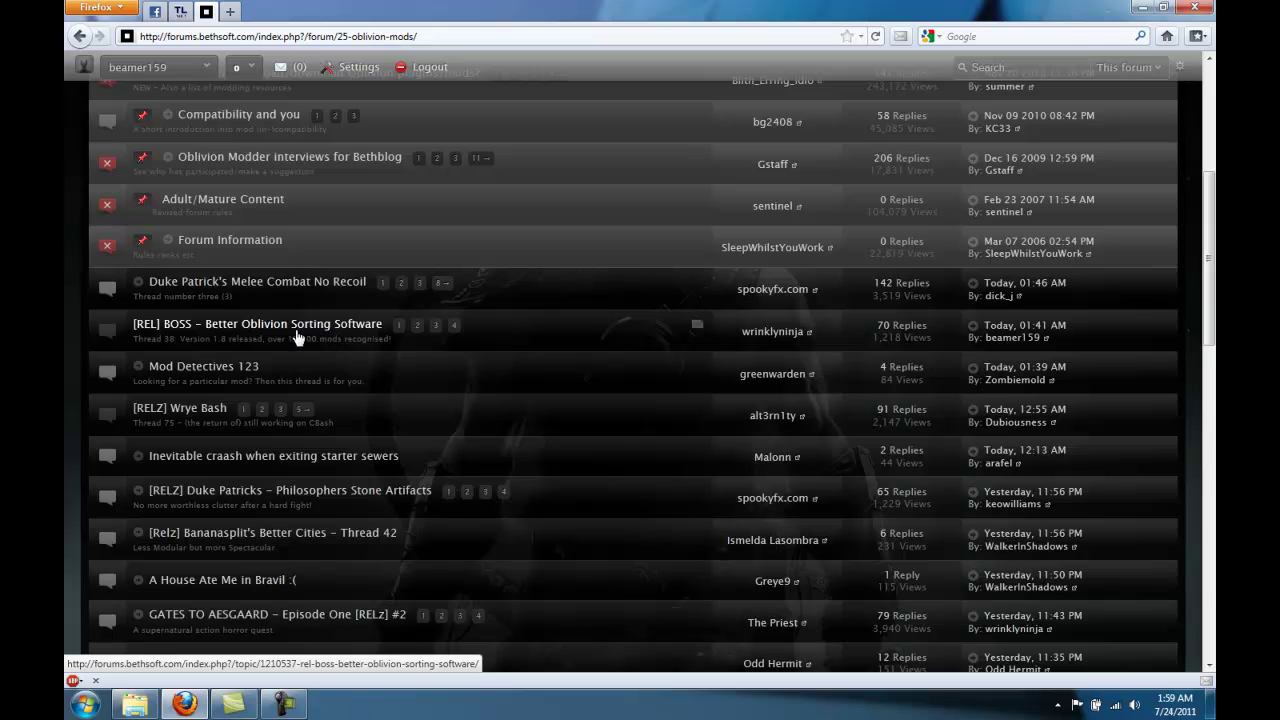
pyautogui.scroll(-5, 241, 330)
pyautogui.scroll(-8, 241, 330)
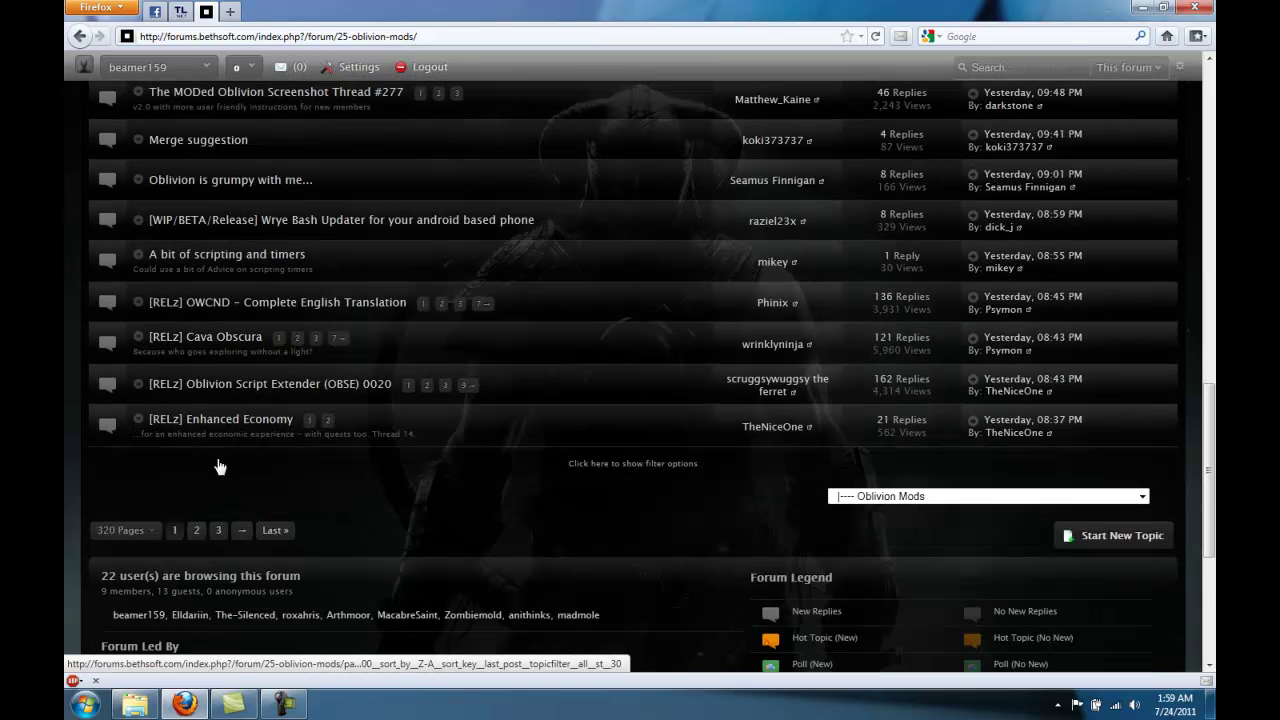
pyautogui.scroll(10, 231, 305)
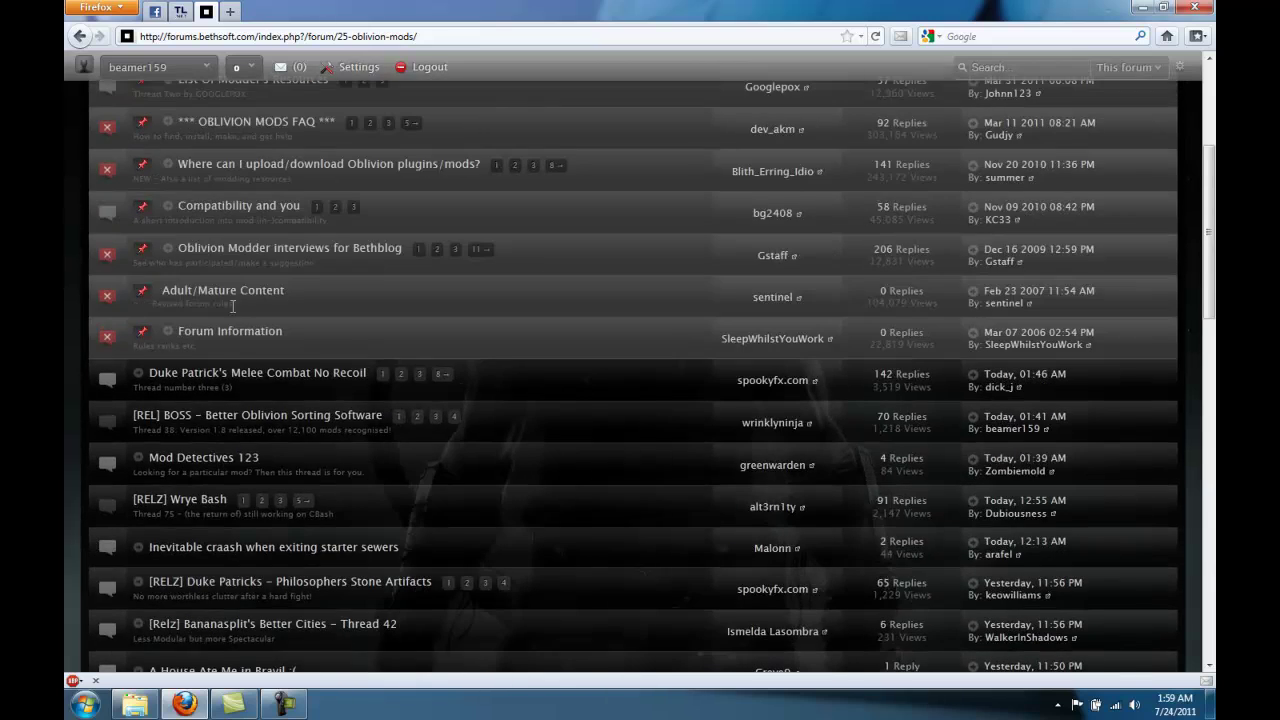
pyautogui.click(227, 419)
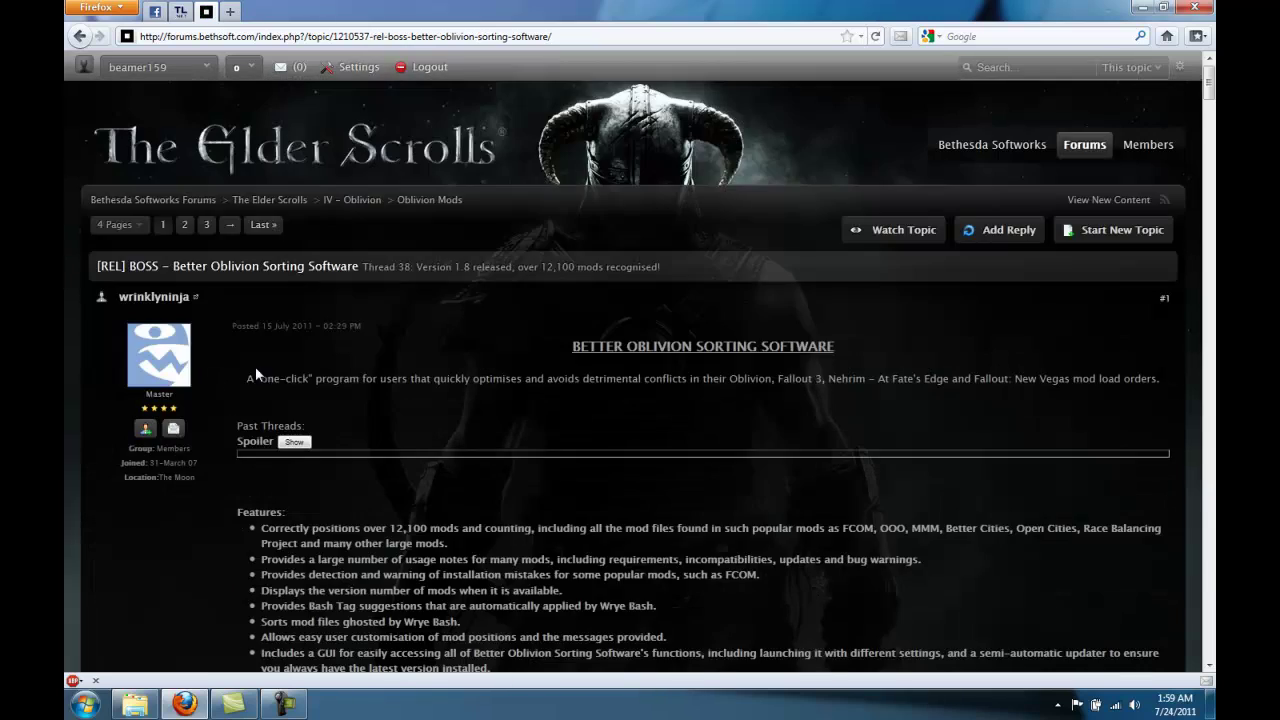
pyautogui.scroll(-15, 340, 370)
pyautogui.scroll(-20, 357, 375)
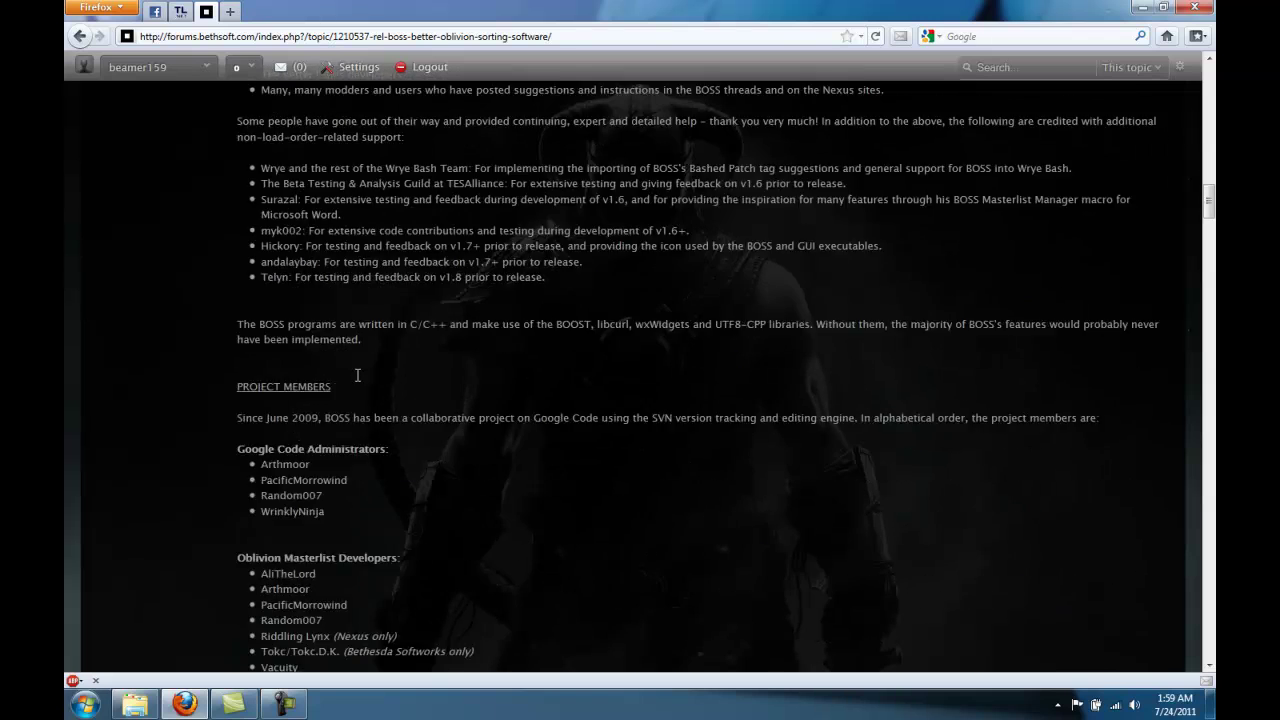
pyautogui.scroll(-6, 357, 375)
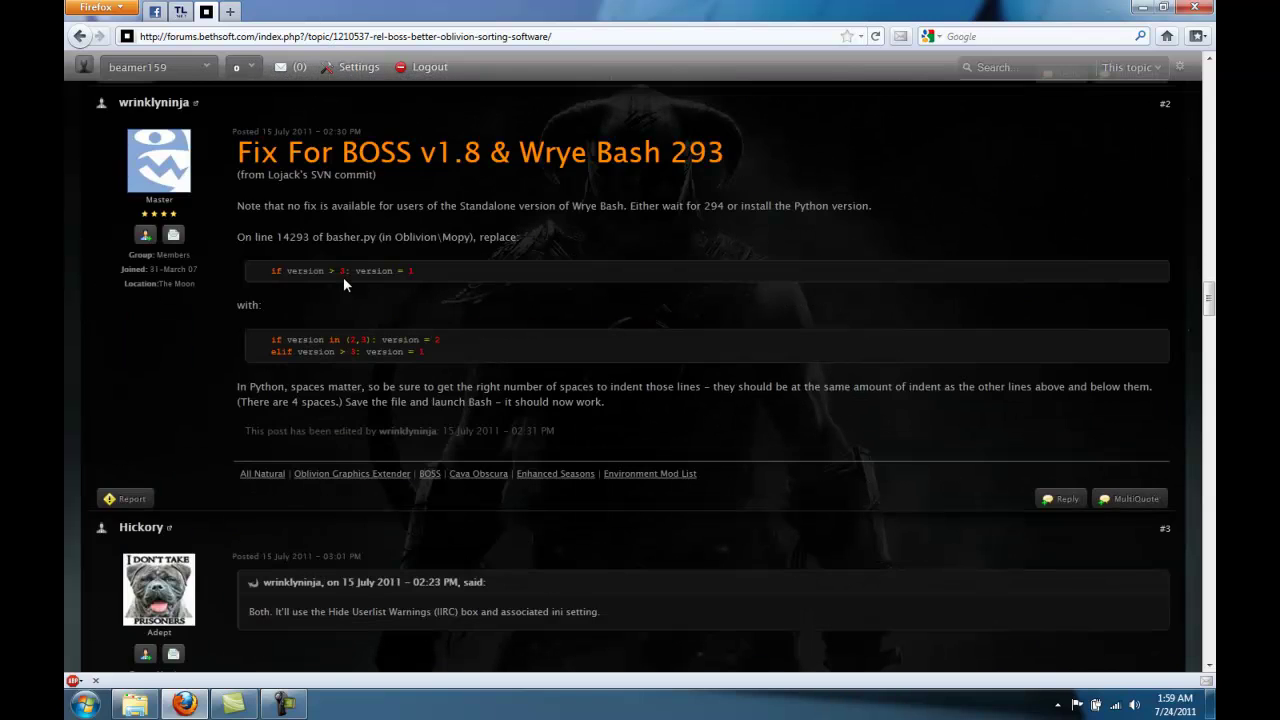
pyautogui.scroll(2, 343, 277)
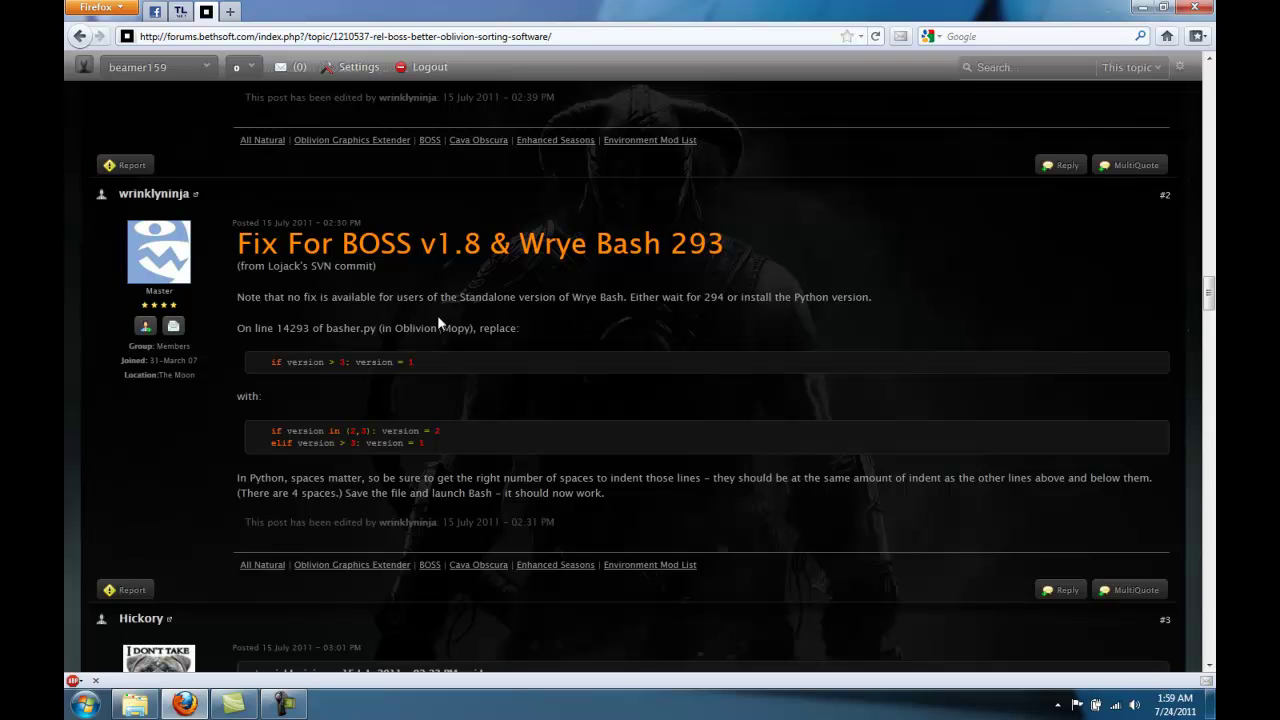
# Switch to Windows Explorer and open basher.py from C:\Games\Oblivion\Mopy for editing in IDLE
pyautogui.click(134, 704)
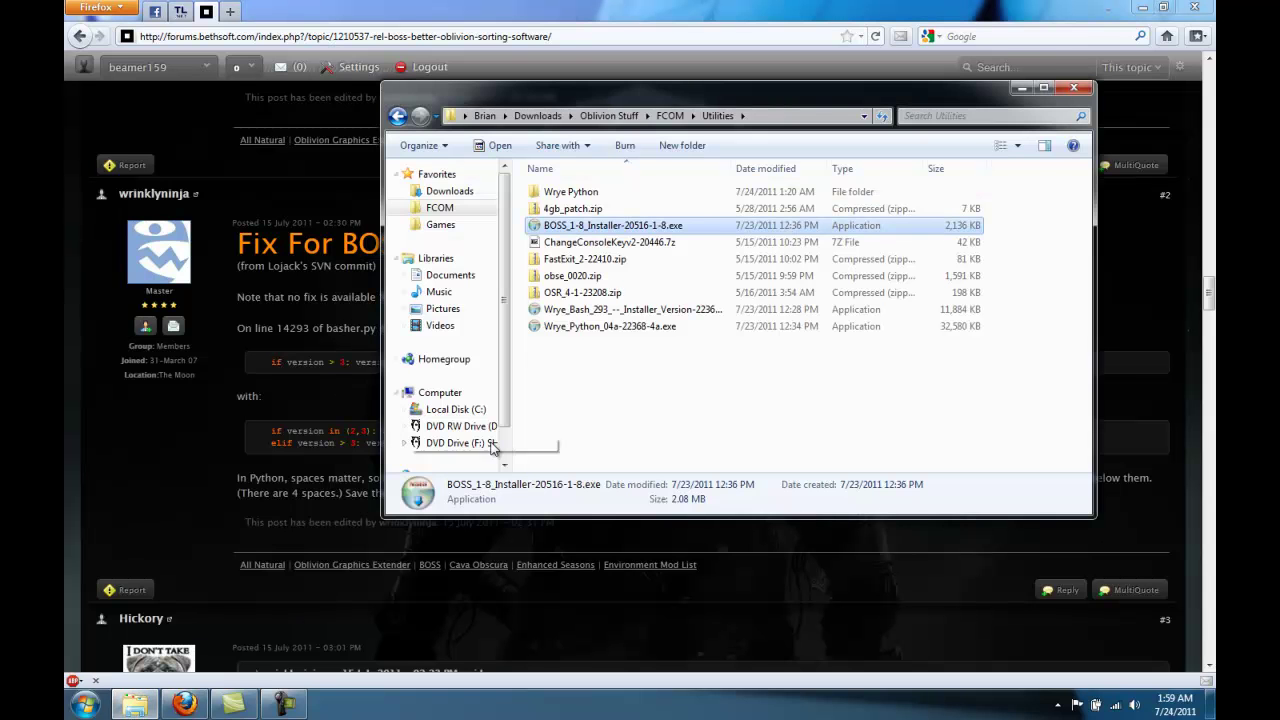
pyautogui.click(438, 224)
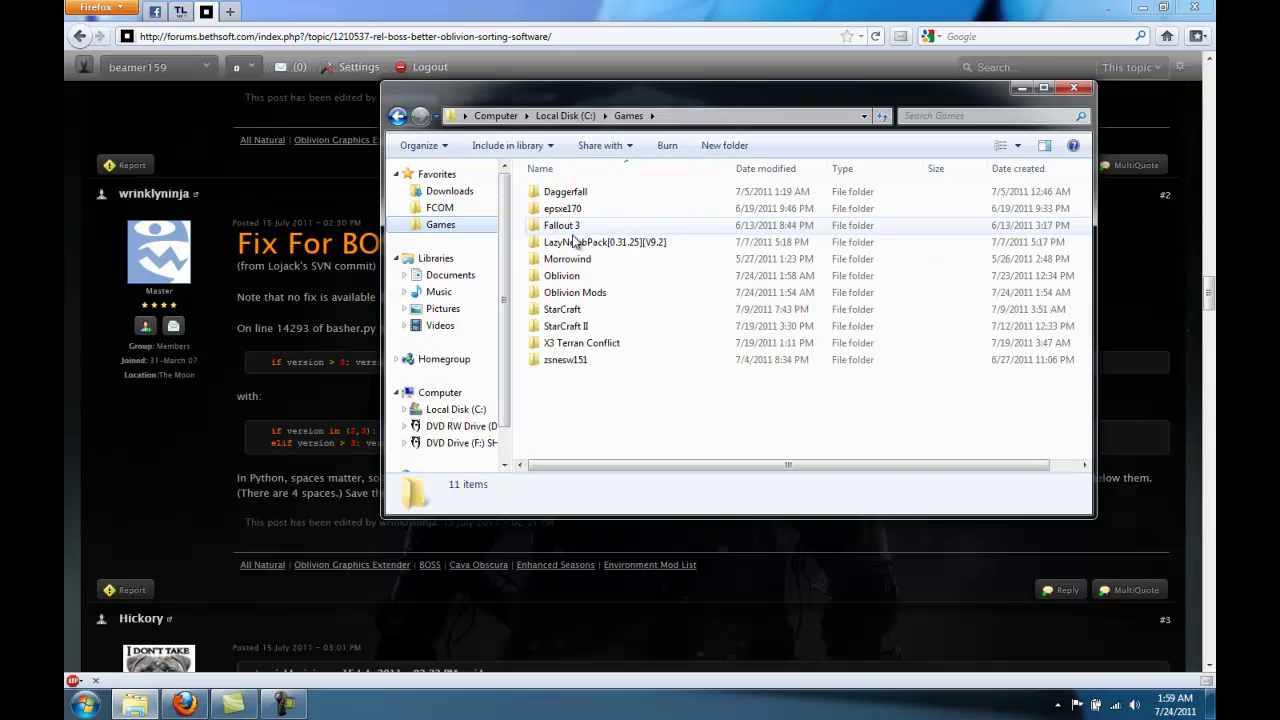
pyautogui.doubleClick(572, 279)
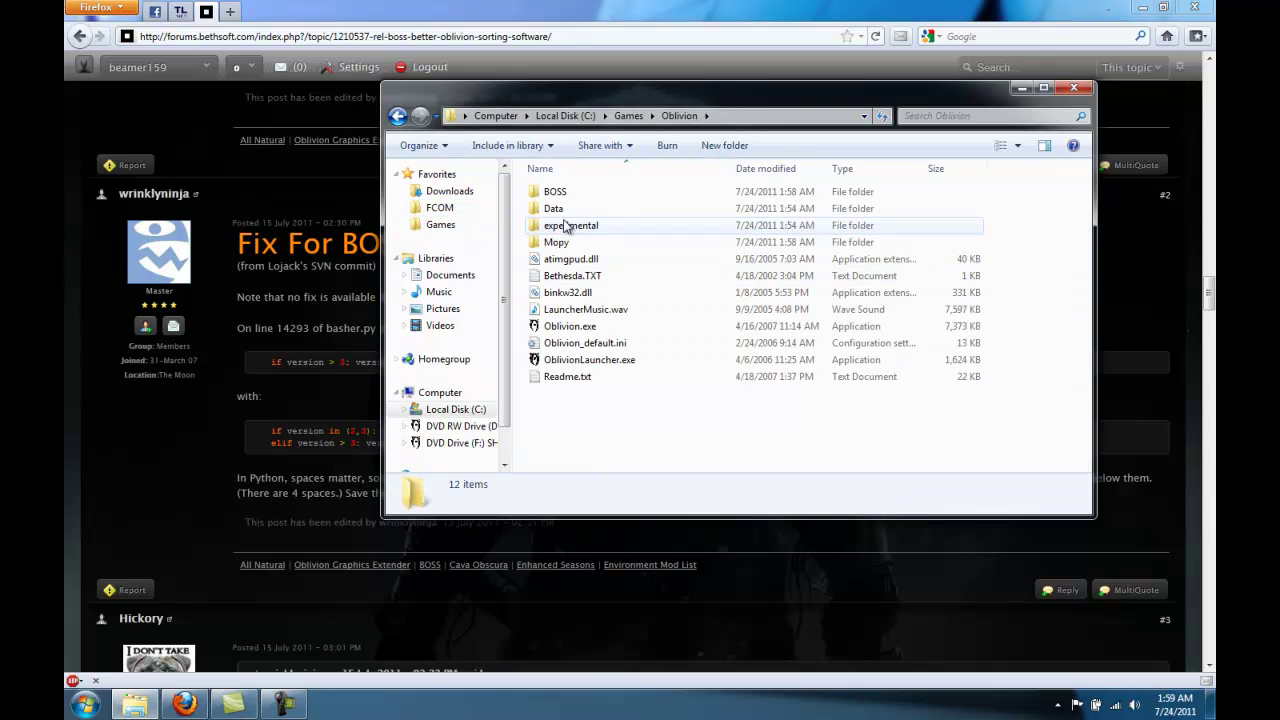
pyautogui.doubleClick(561, 247)
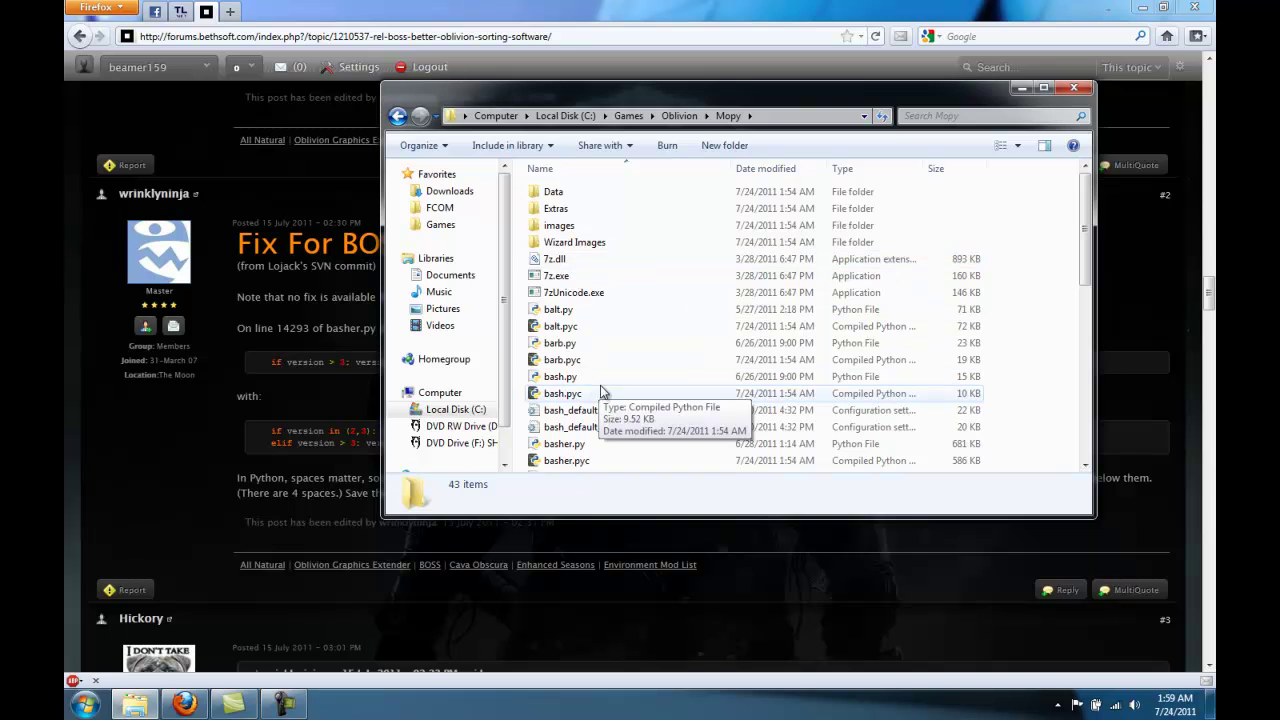
pyautogui.click(565, 445)
pyautogui.rightClick(566, 450)
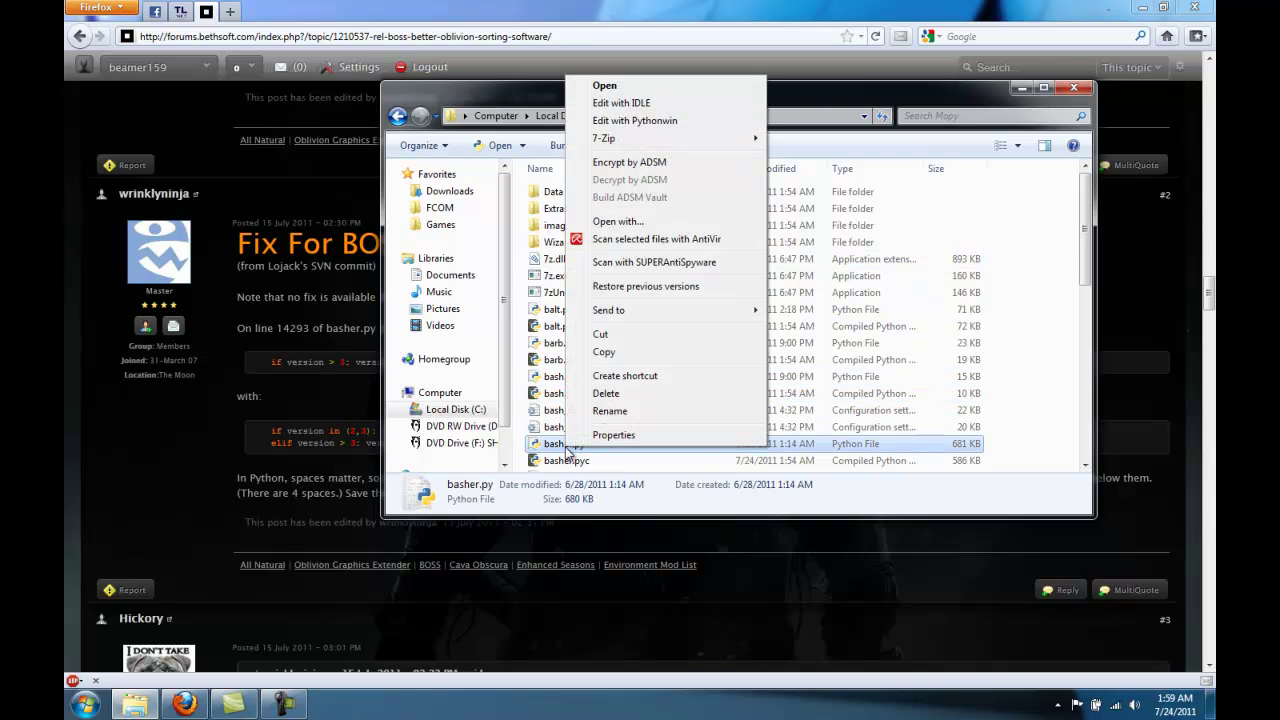
pyautogui.click(640, 104)
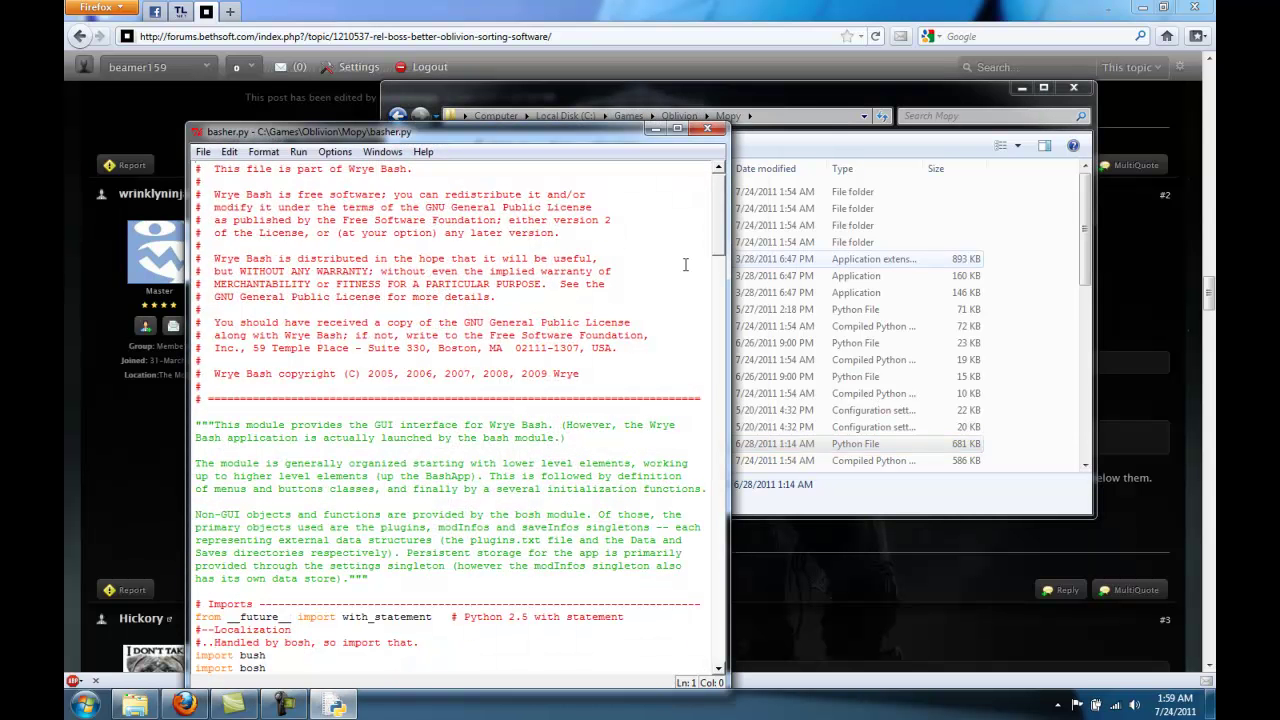
# Copy "if version > 3: version = 1" from the forum fix post and find that line in basher.py
pyautogui.click(153, 446)
pyautogui.moveTo(274, 362); pyautogui.dragTo(434, 367)
pyautogui.hotkey('ctrl', 'c')
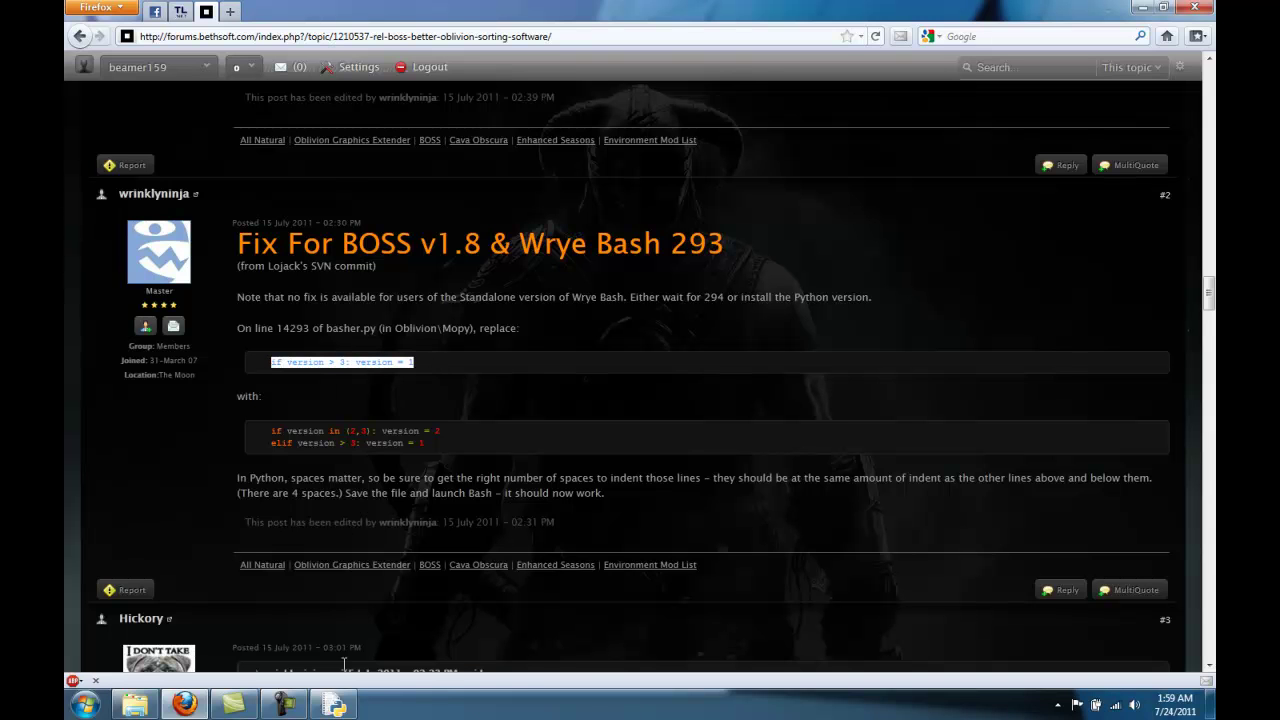
pyautogui.moveTo(352, 690)
pyautogui.click(396, 588)
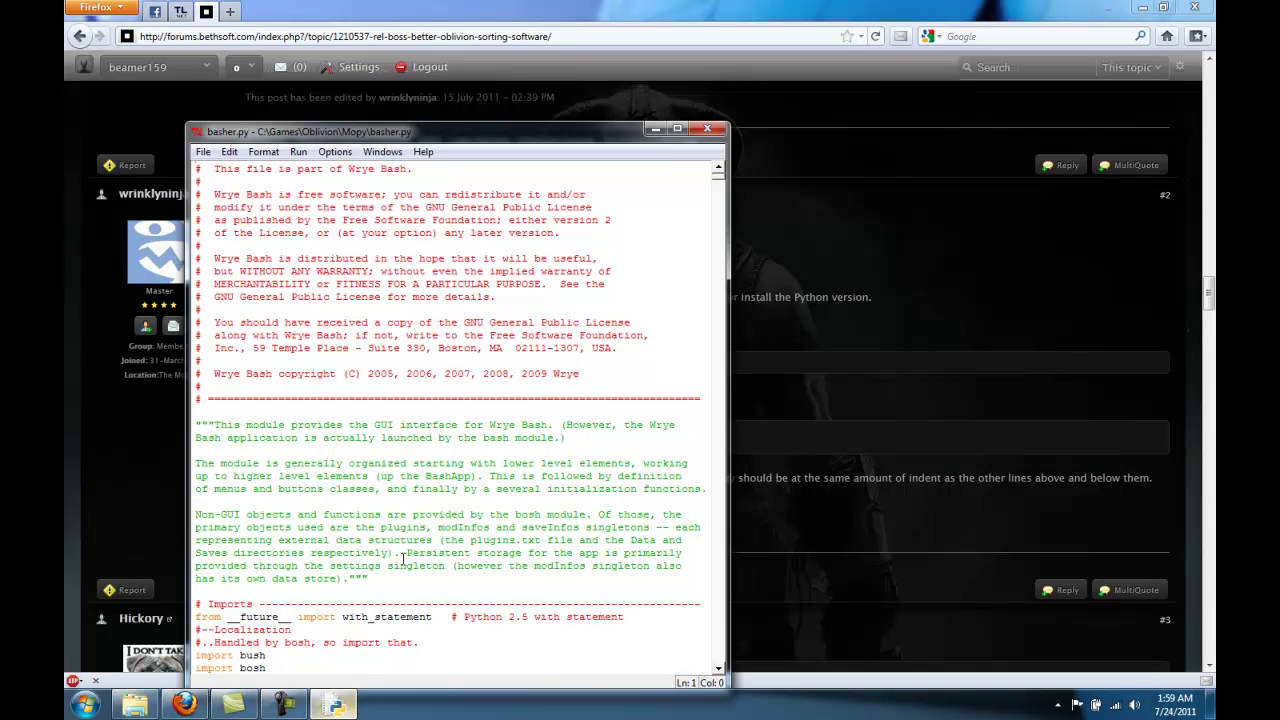
pyautogui.hotkey('ctrl', 'f')
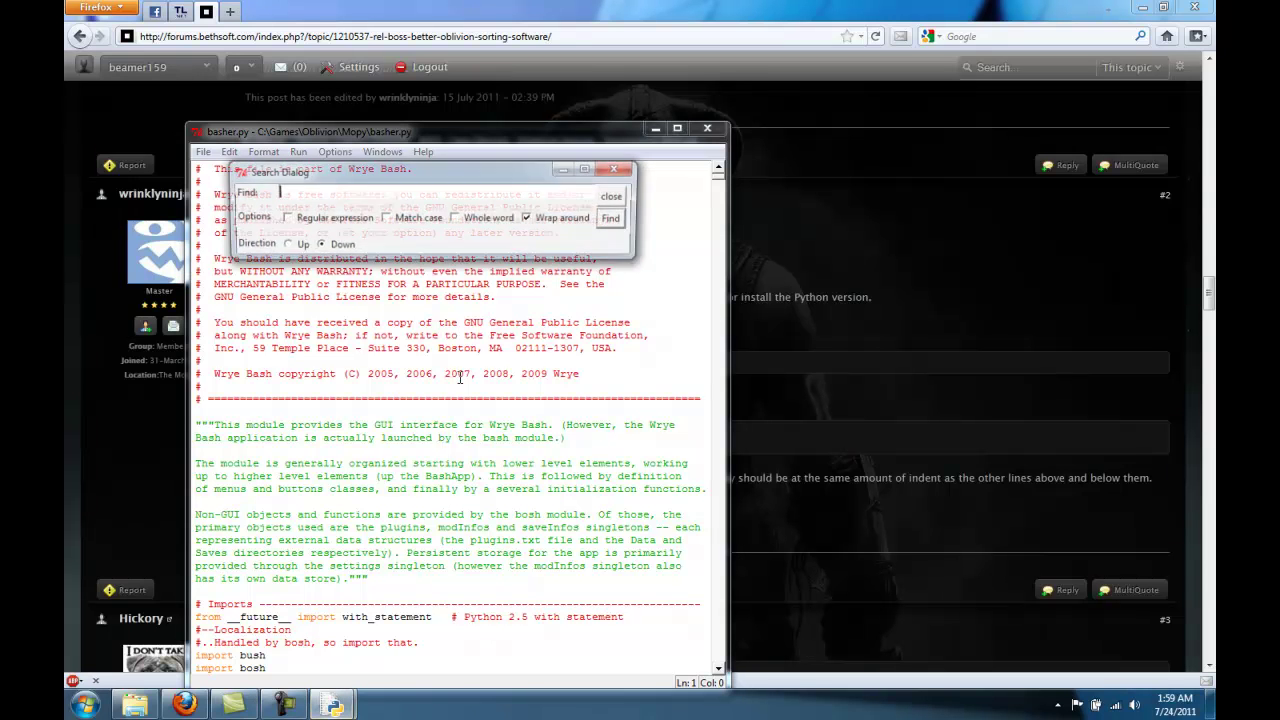
pyautogui.hotkey('ctrl', 'v')
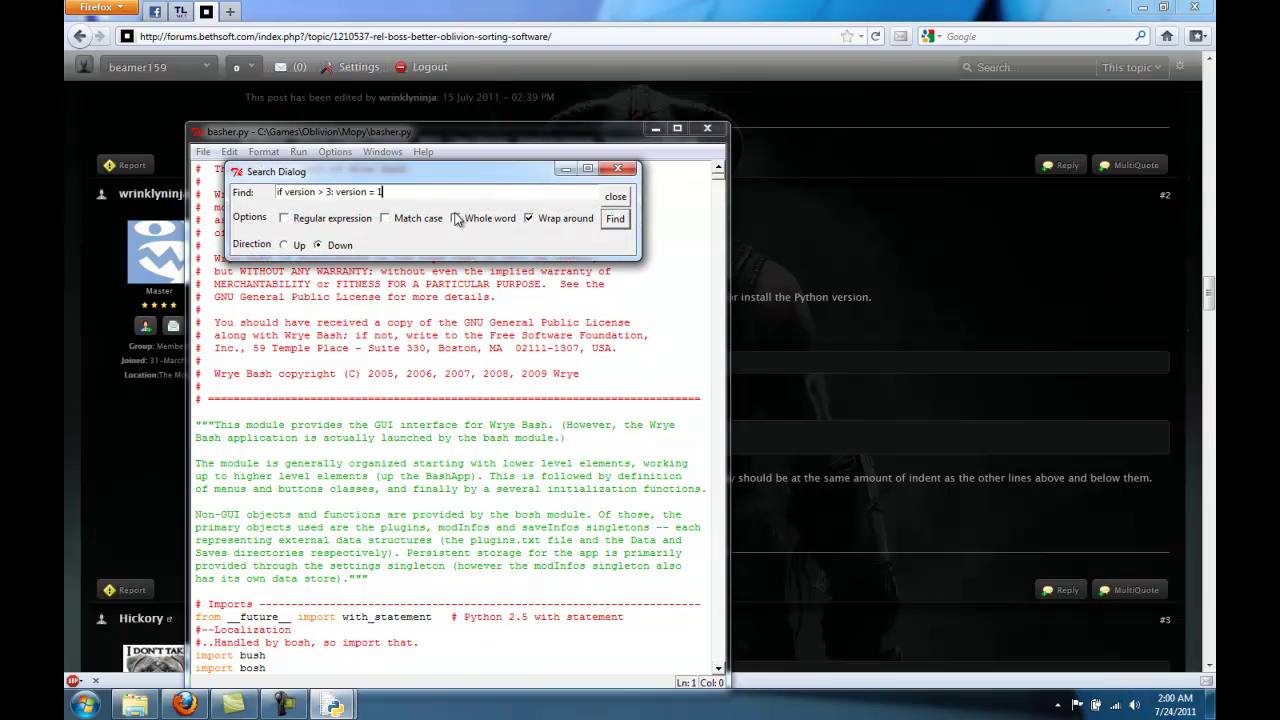
pyautogui.click(615, 219)
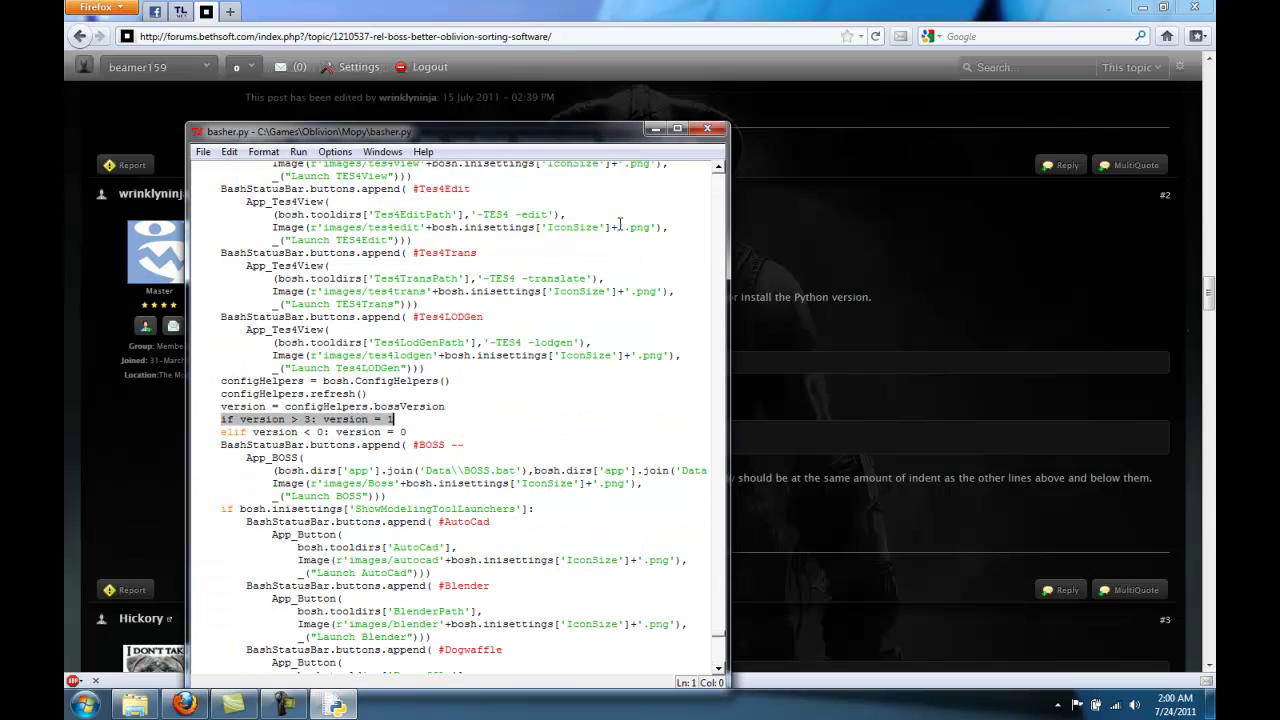
# Replace the found line in basher.py with the post's two lines, "if version in (2,3): version = 2" and "elif version > 3: version = 1"
pyautogui.click(131, 434)
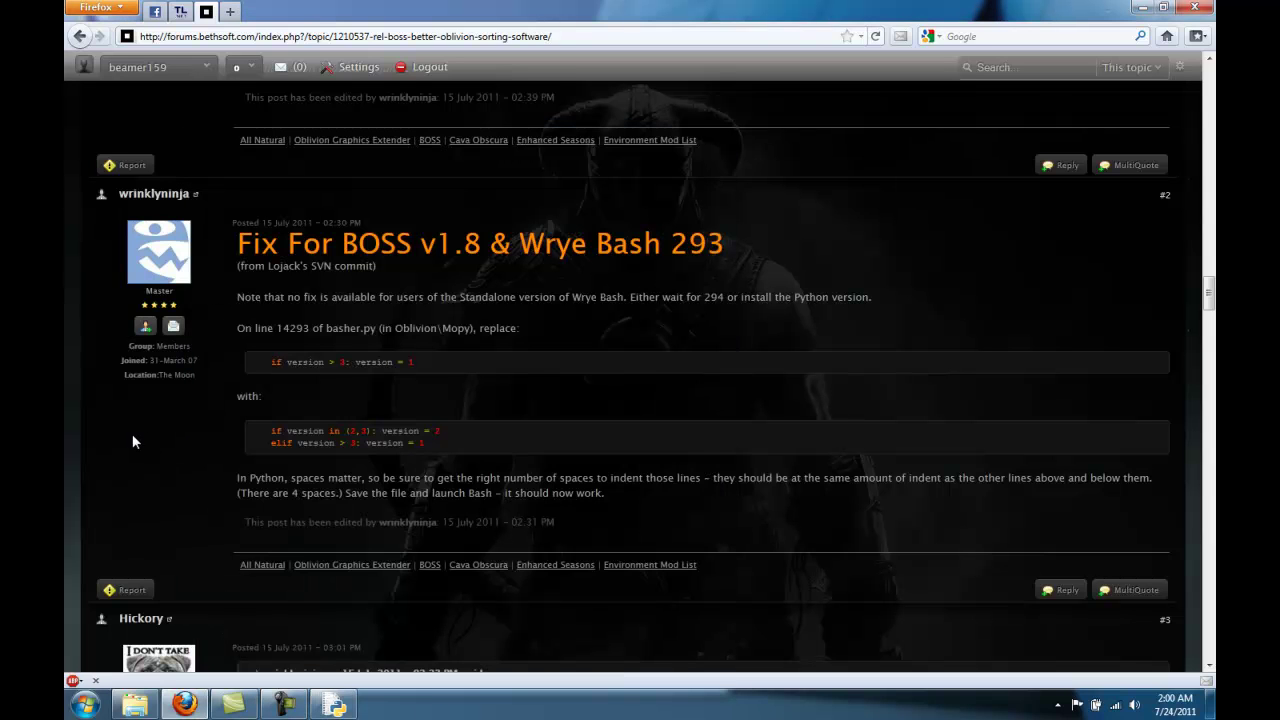
pyautogui.click(282, 431)
pyautogui.moveTo(297, 440); pyautogui.dragTo(430, 450)
pyautogui.hotkey('ctrl', 'c')
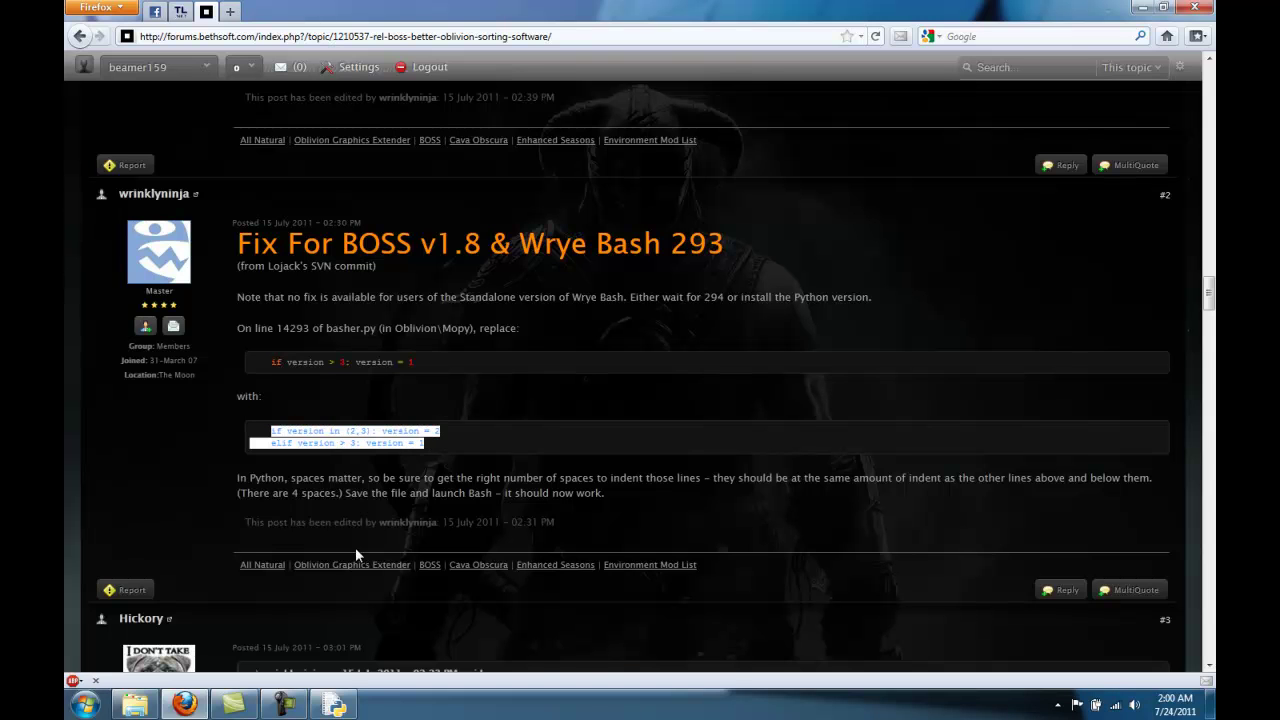
pyautogui.click(334, 705)
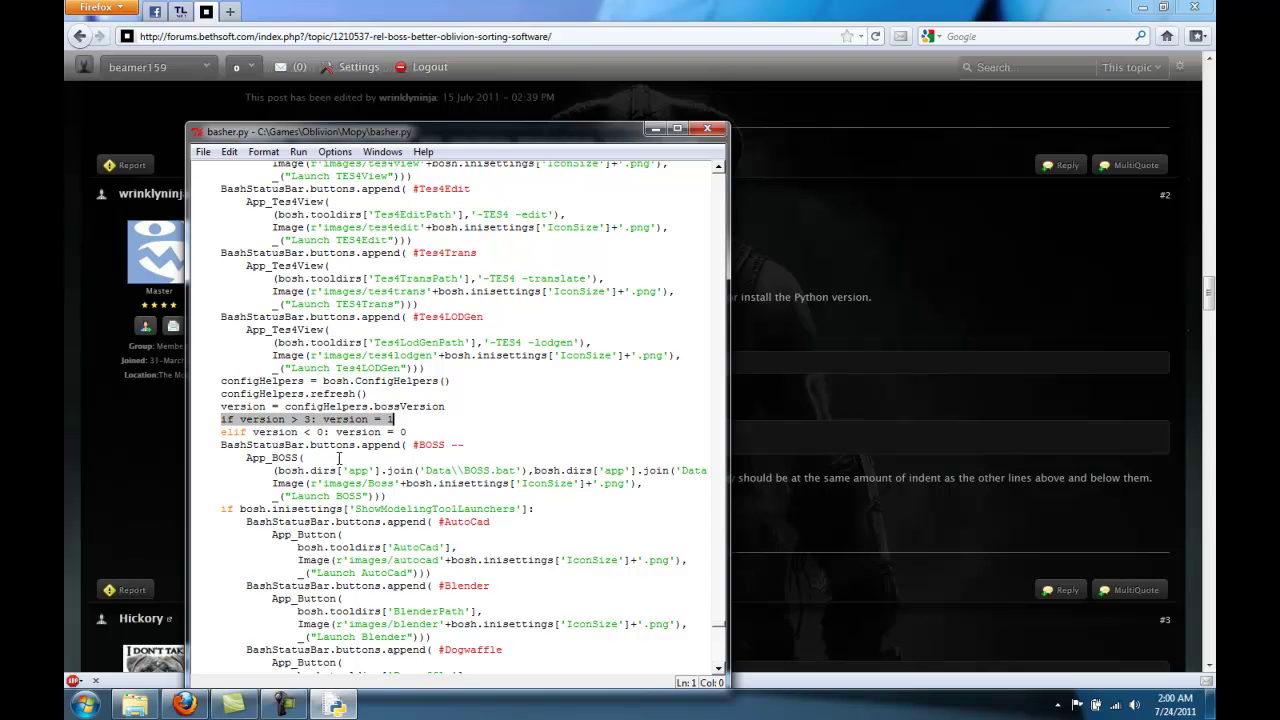
pyautogui.hotkey('ctrl', 'v')
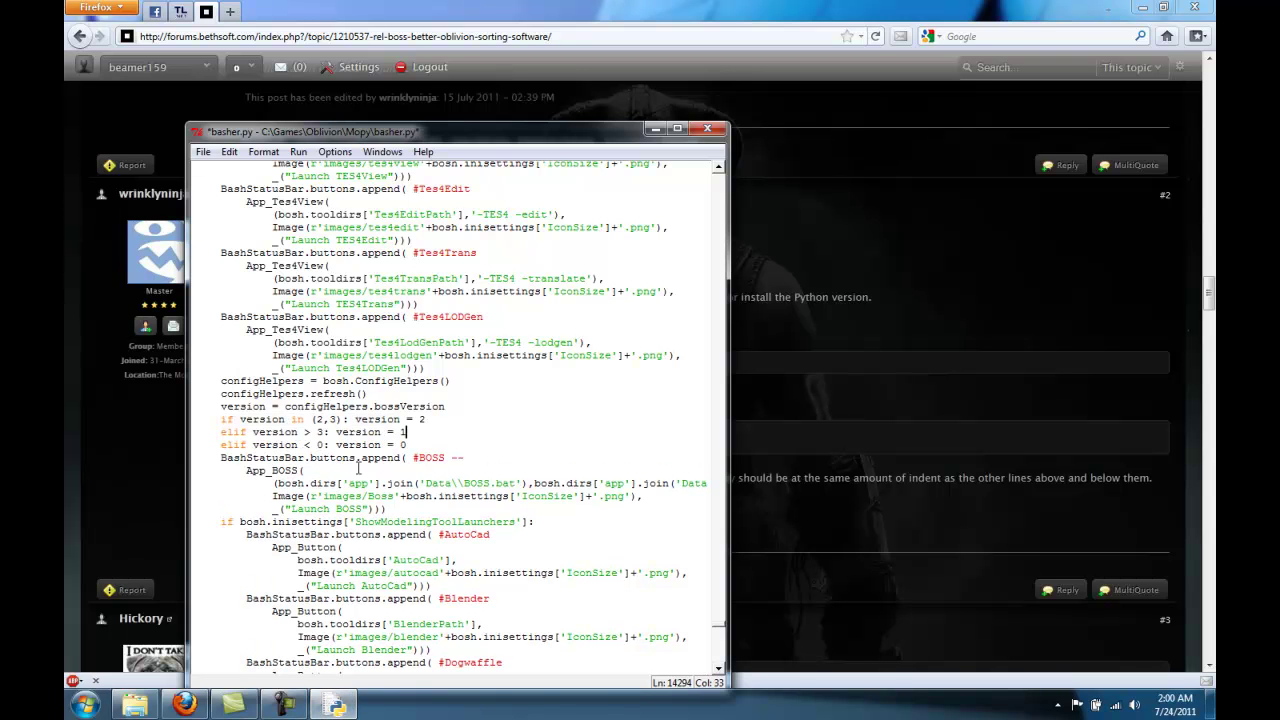
# Close basher.py with its changes saved and minimize the browser to get back to the desktop
pyautogui.click(707, 128)
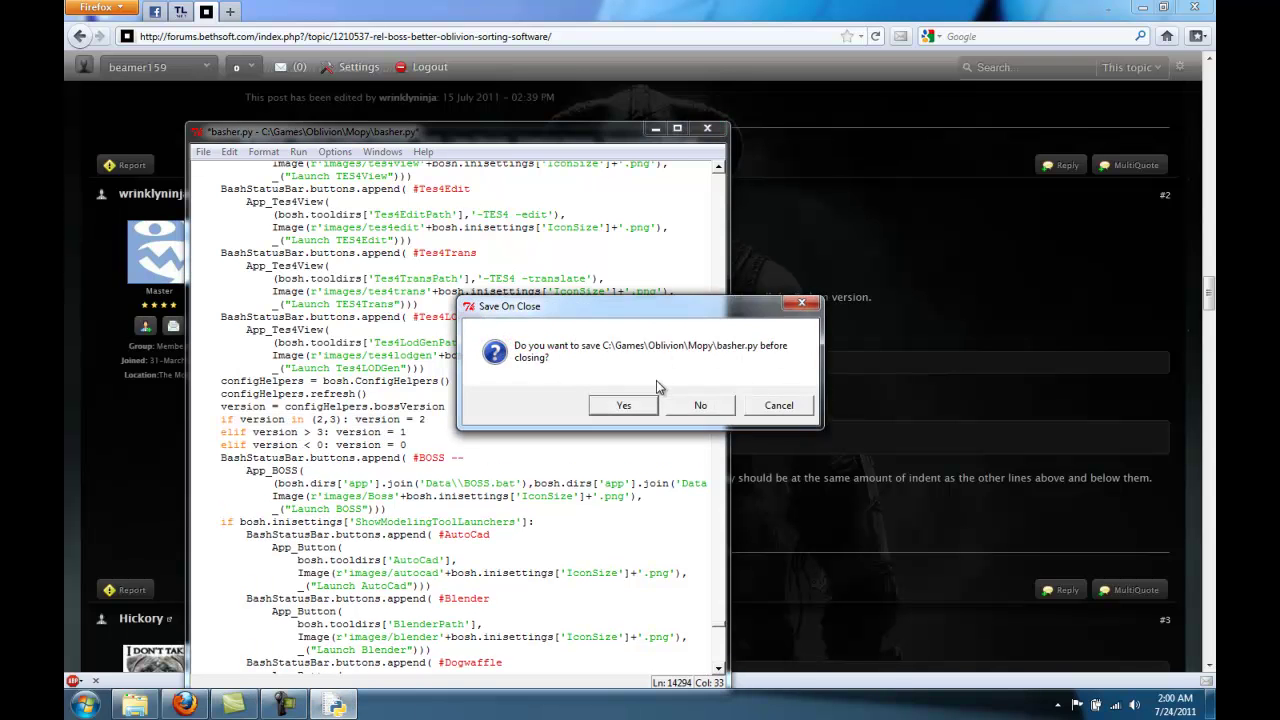
pyautogui.click(626, 405)
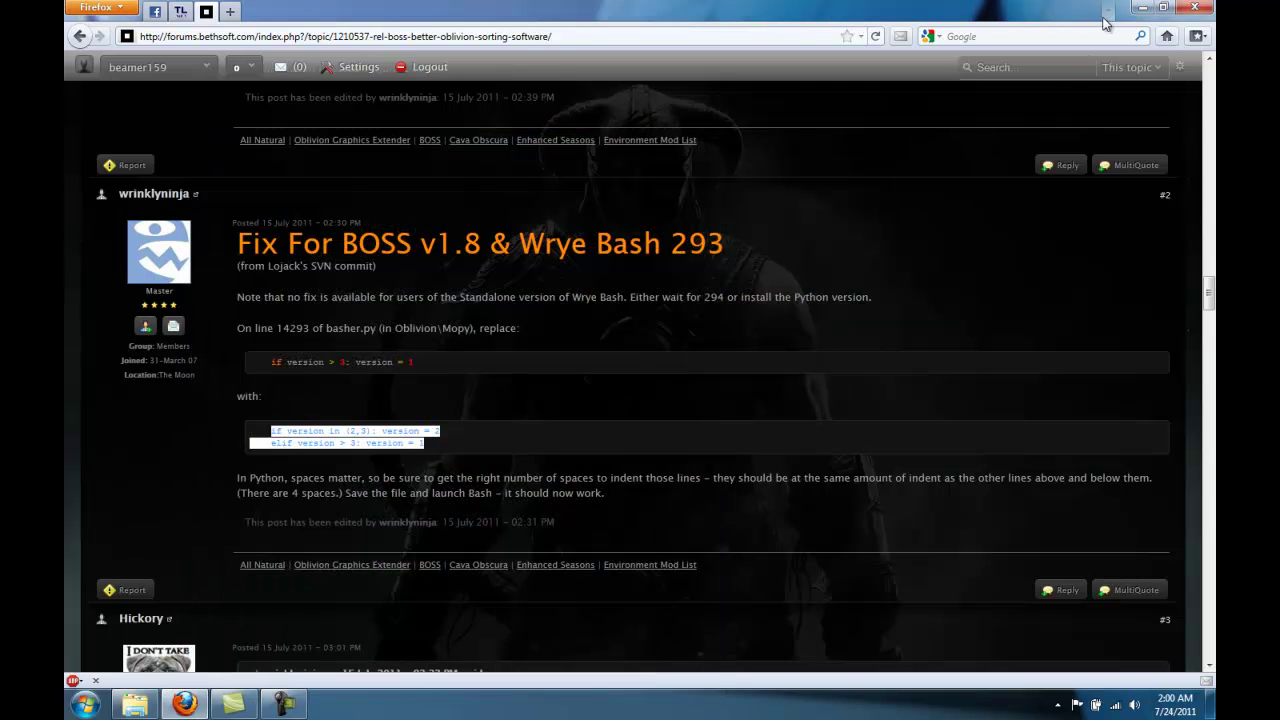
pyautogui.click(1141, 7)
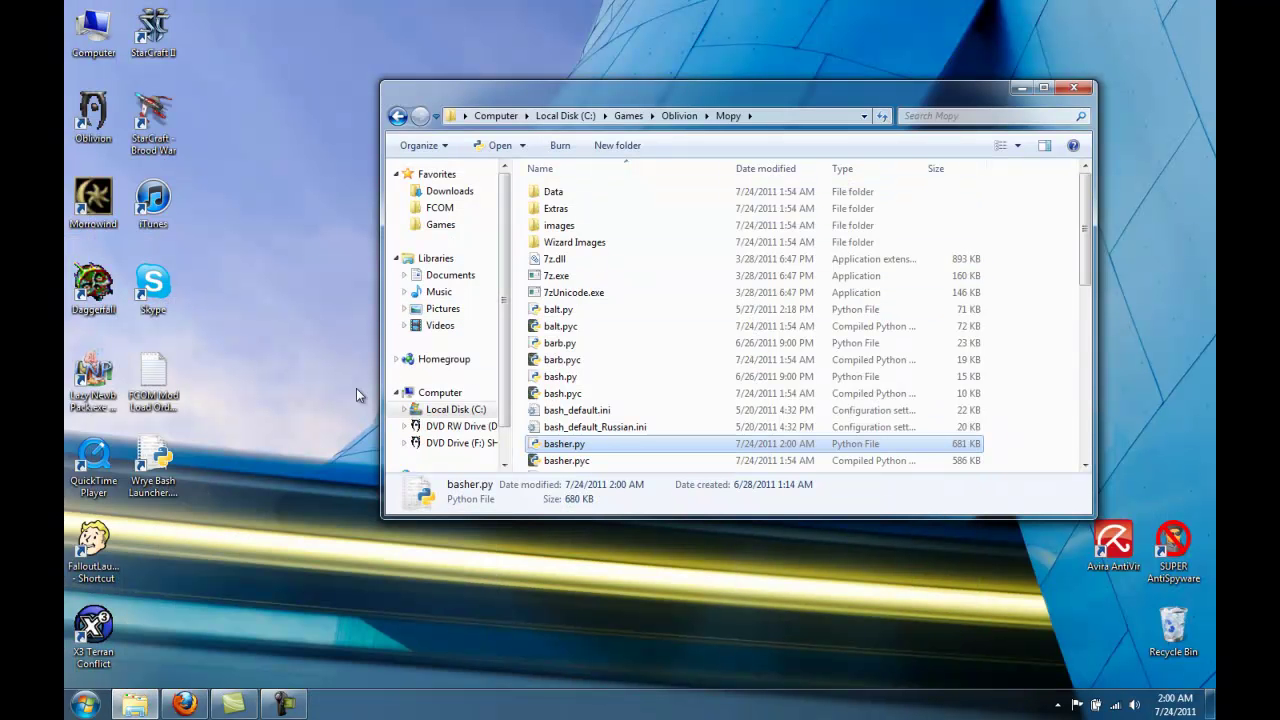
# Launch Wrye Bash, run BOSS from it and review the plugin sections of the BOSS log
pyautogui.click(160, 468)
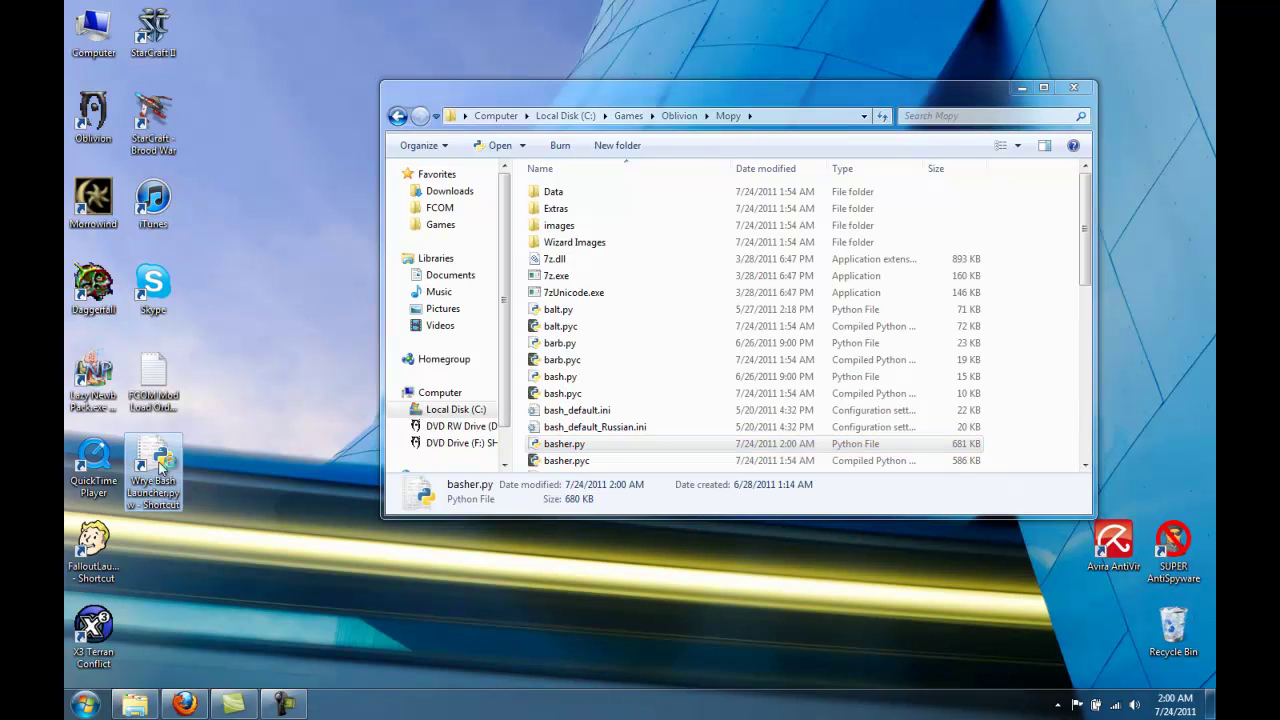
pyautogui.doubleClick(160, 468)
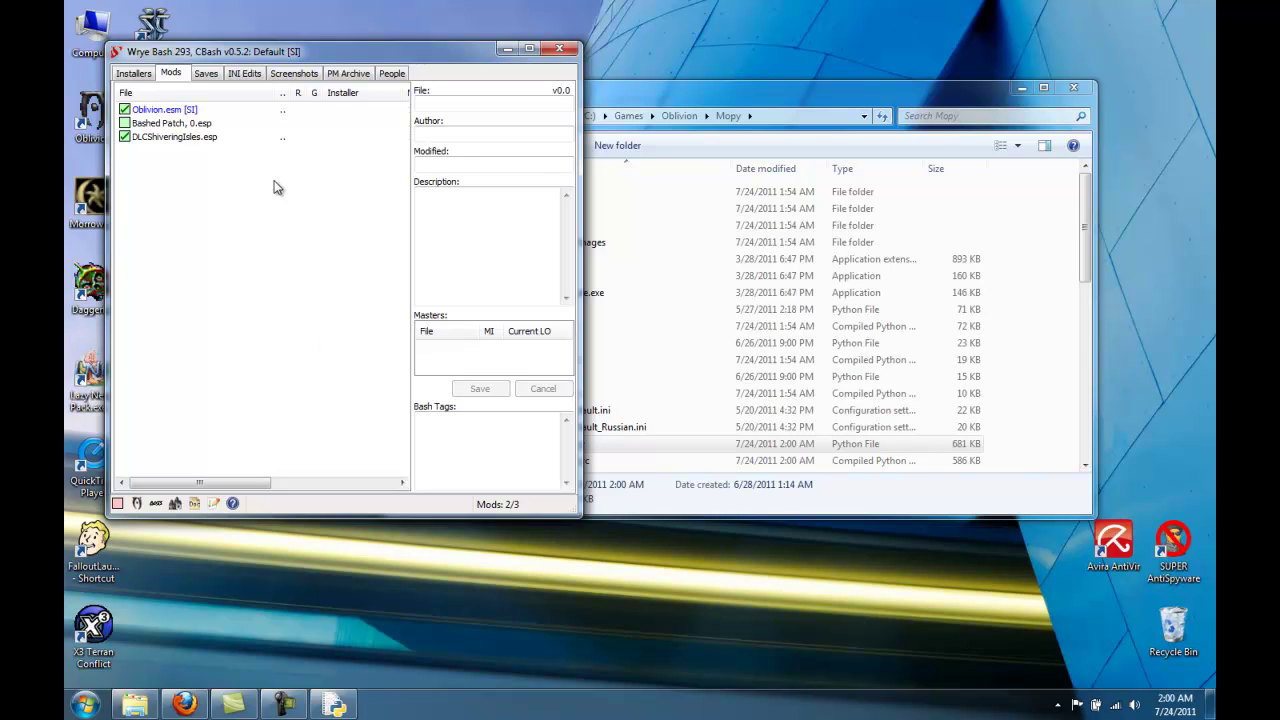
pyautogui.click(157, 505)
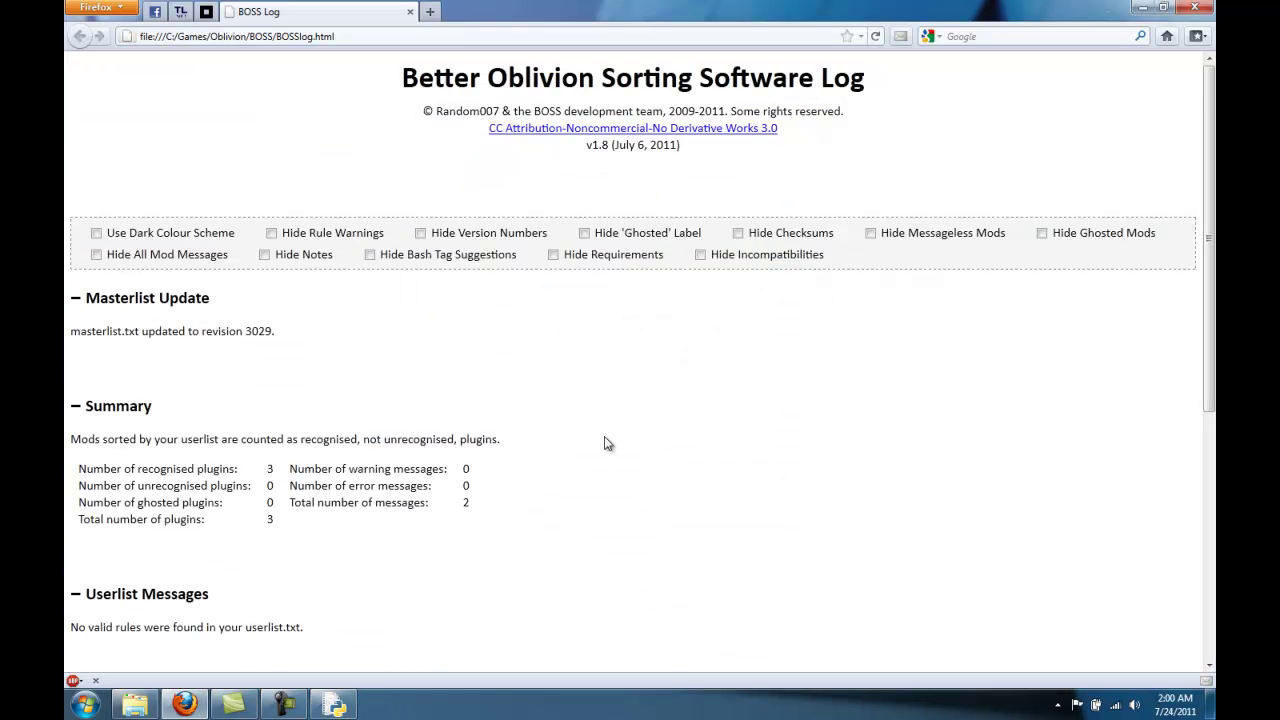
pyautogui.scroll(-8, 711, 334)
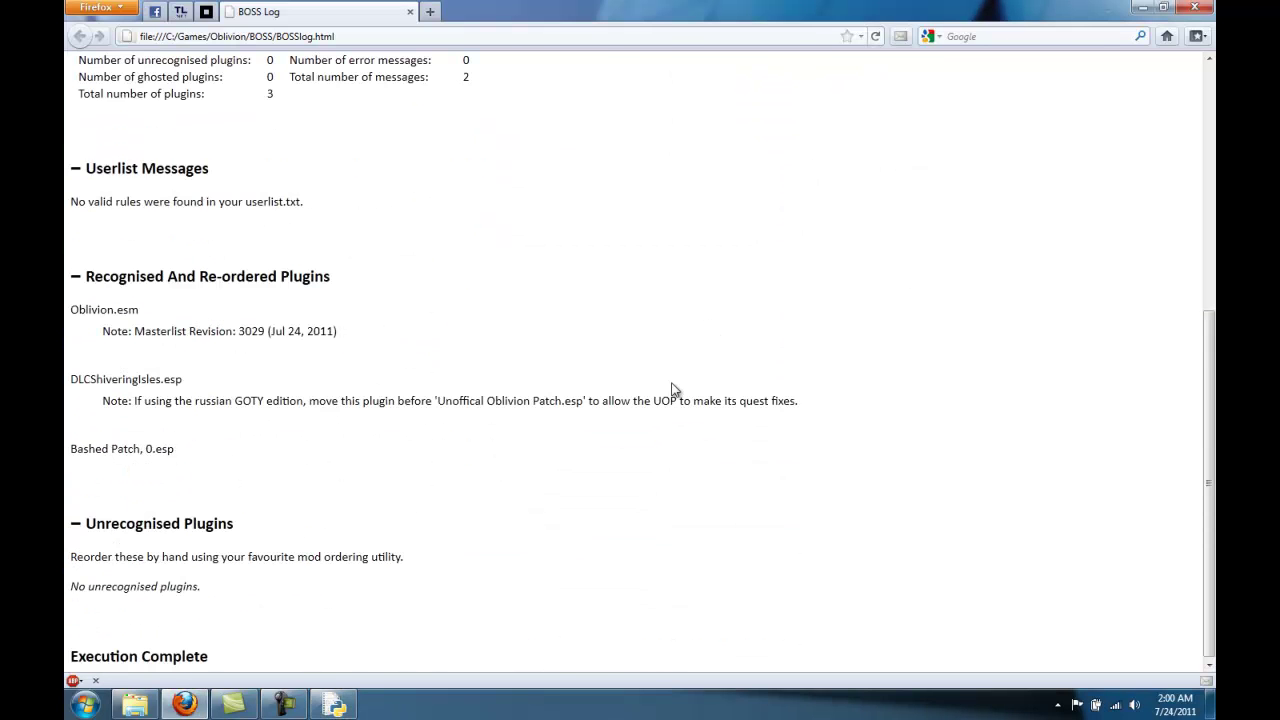
pyautogui.scroll(2, 280, 540)
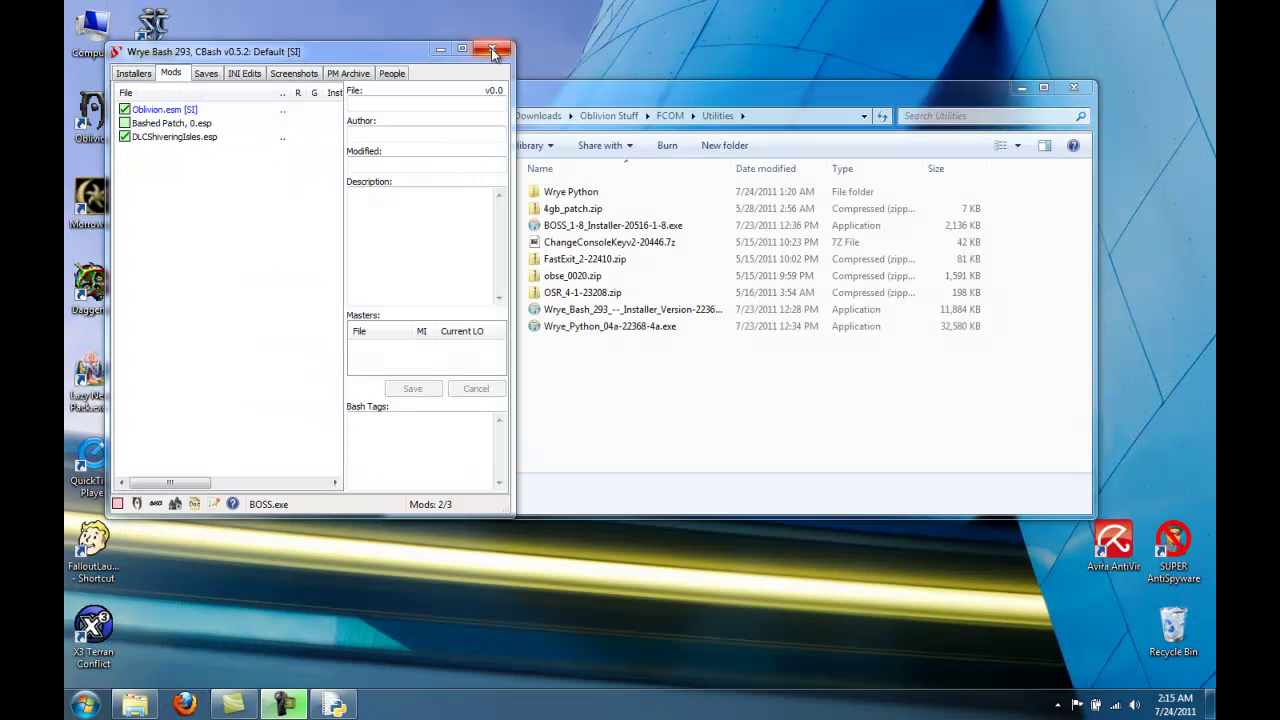
# Close Wrye Bash and copy all four archives from the Unofficial Patches folder inside FCOM
pyautogui.click(512, 42)
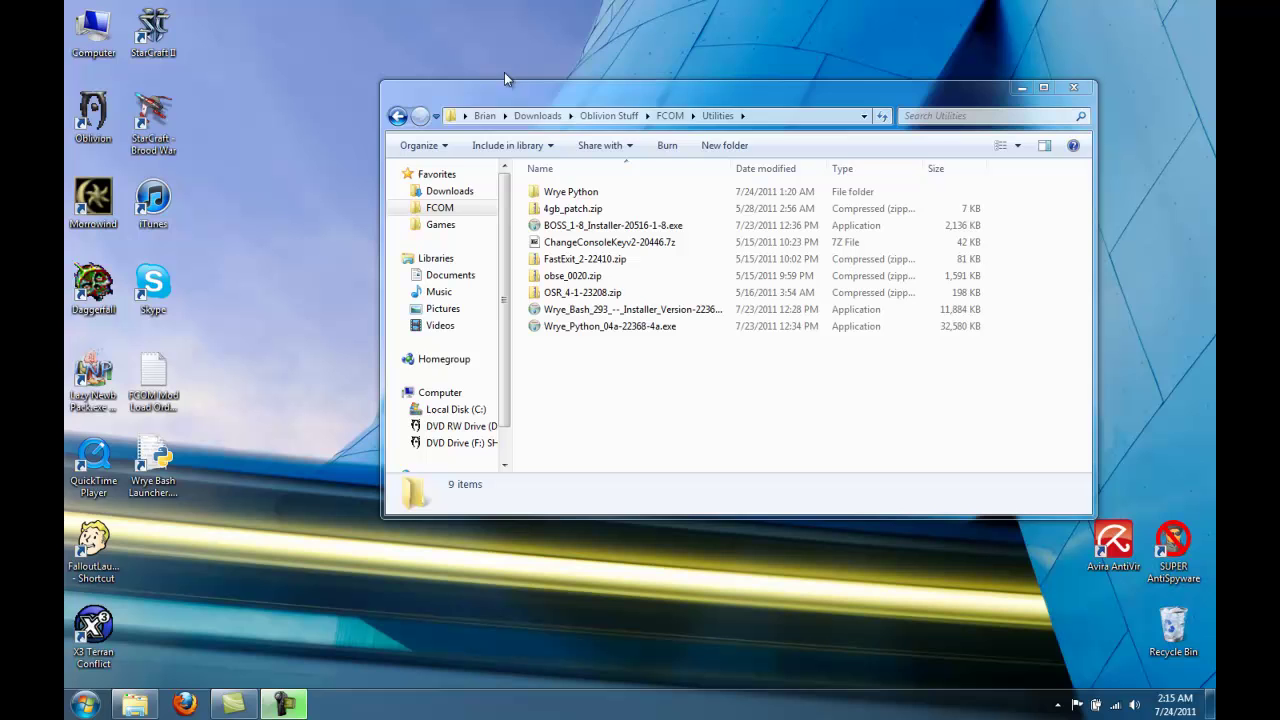
pyautogui.click(440, 208)
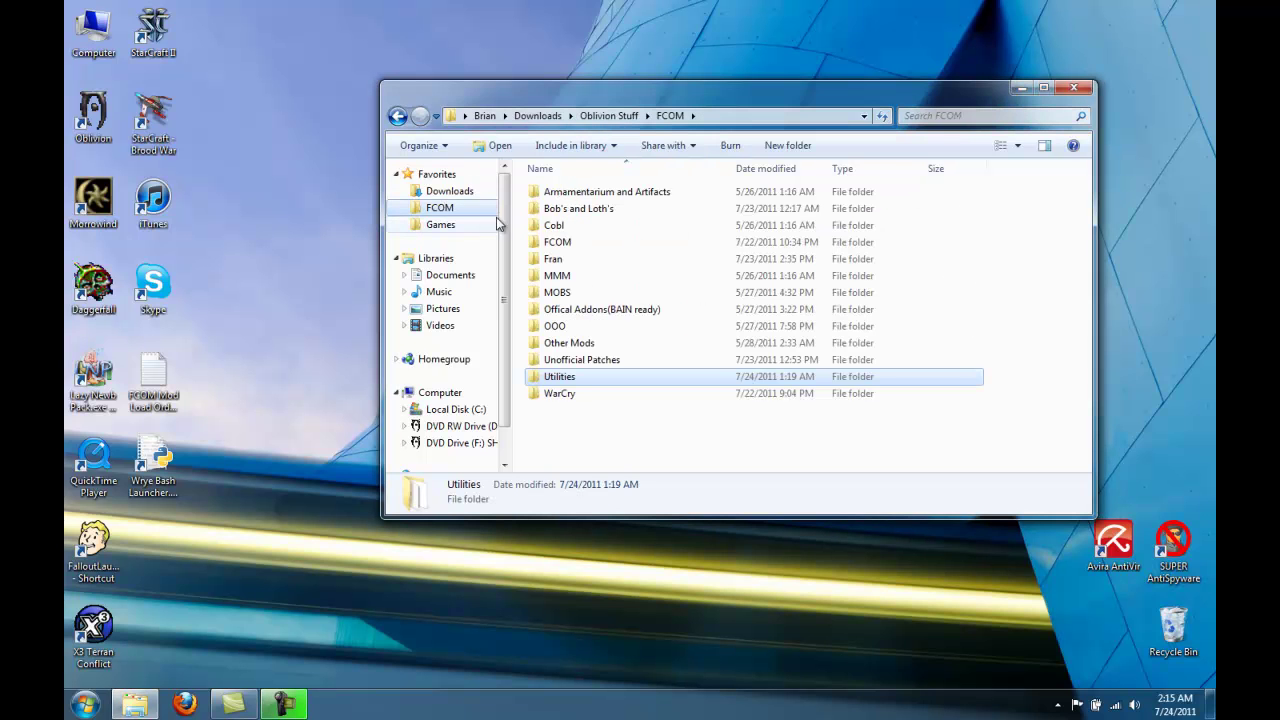
pyautogui.doubleClick(597, 364)
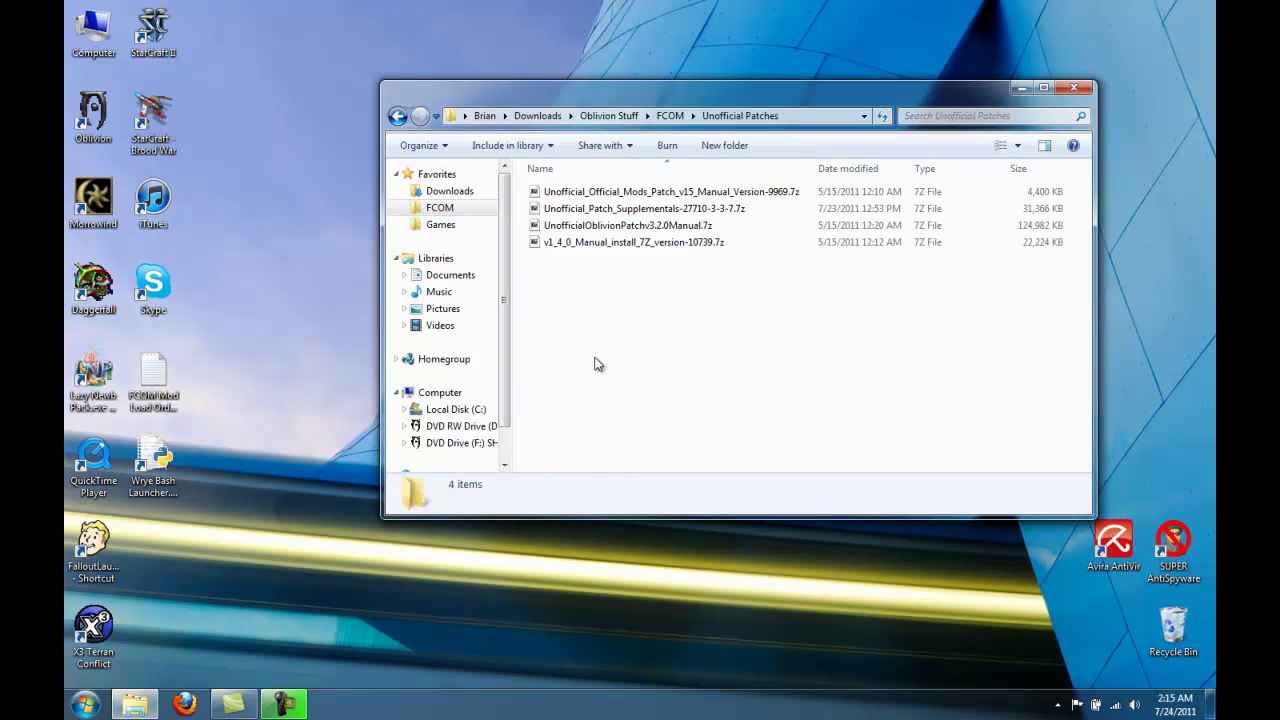
pyautogui.moveTo(660, 335); pyautogui.dragTo(614, 190)
pyautogui.rightClick(614, 192)
pyautogui.click(670, 410)
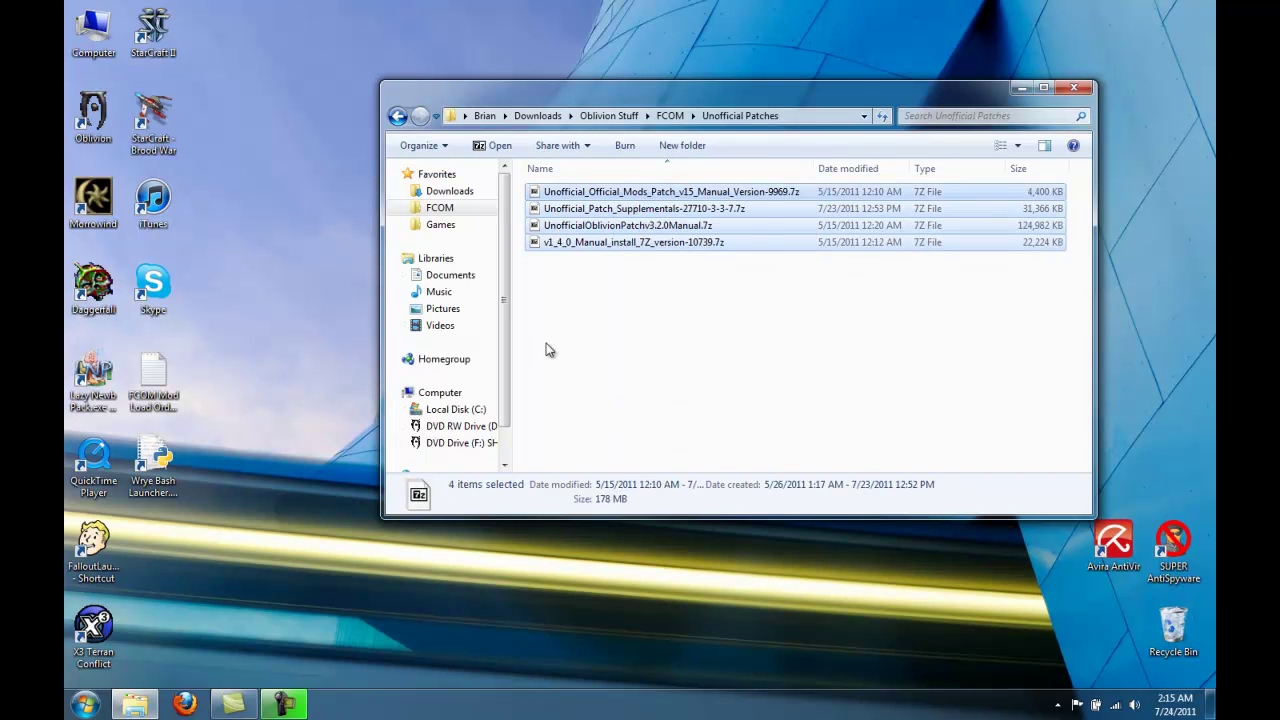
# Paste the unofficial patch archives into C:\Games\Oblivion Mods\Bash Installers and refresh the folder
pyautogui.click(442, 224)
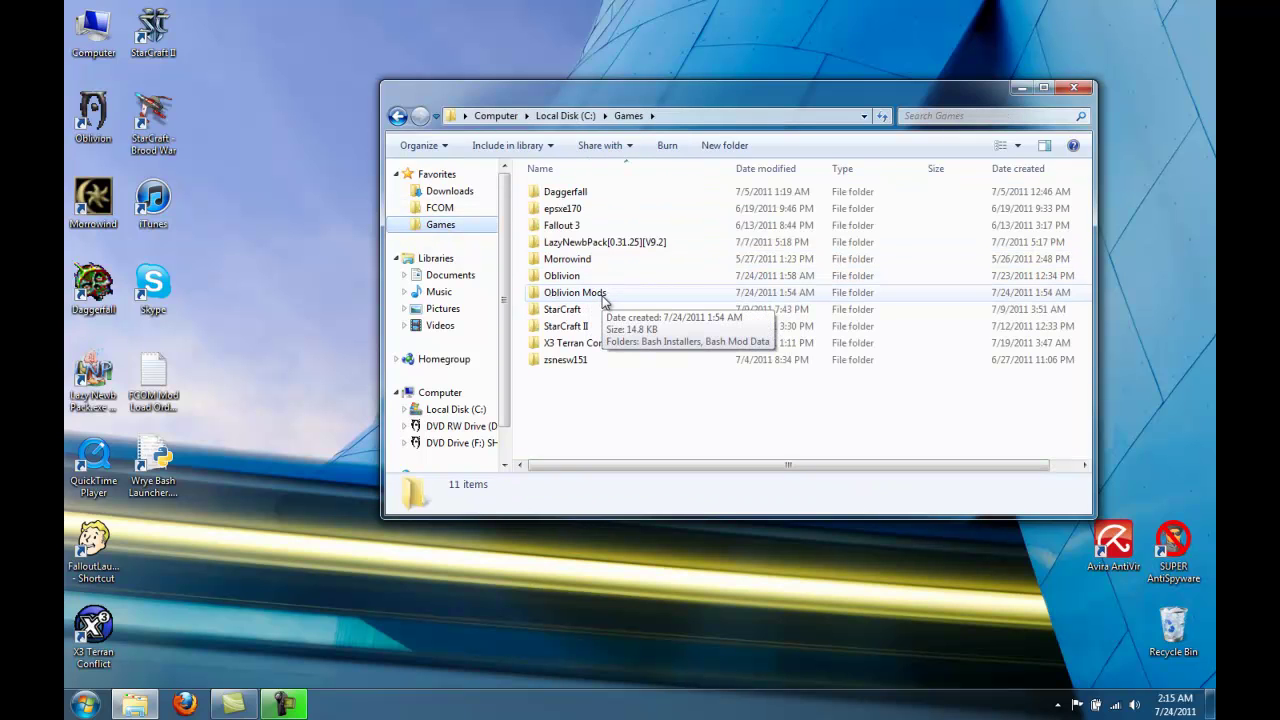
pyautogui.doubleClick(576, 299)
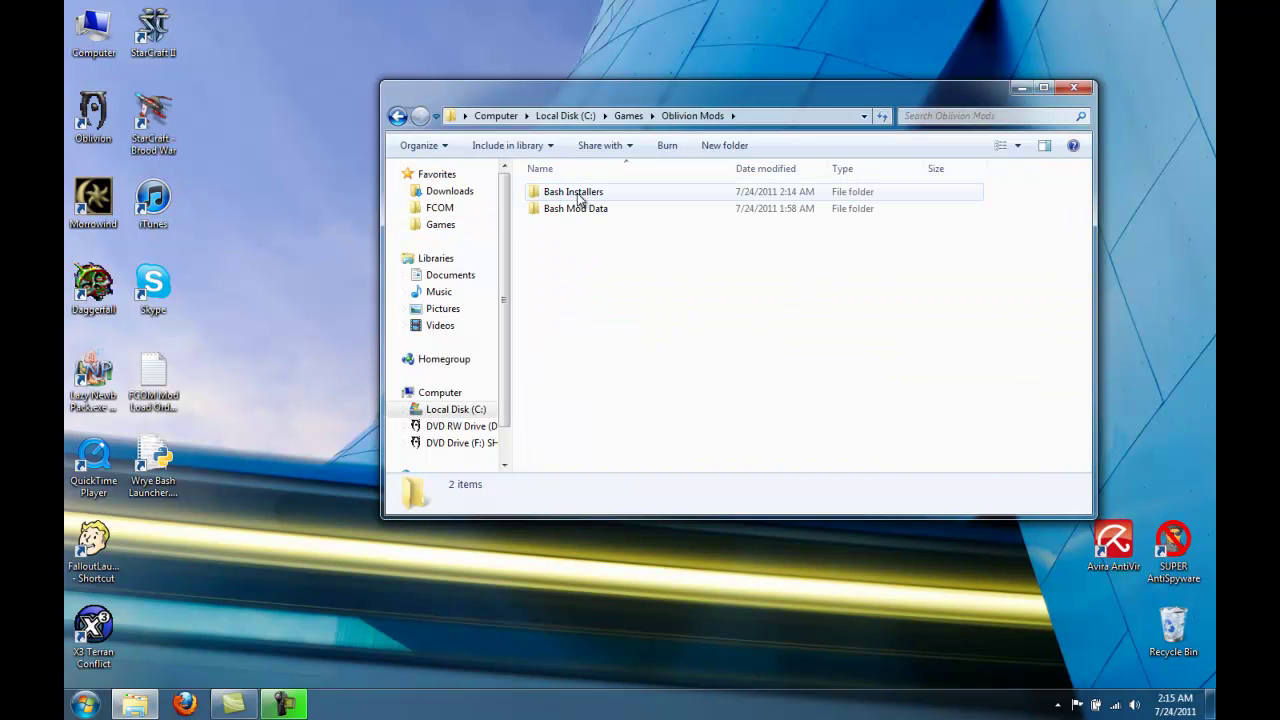
pyautogui.doubleClick(578, 194)
pyautogui.rightClick(579, 277)
pyautogui.click(619, 382)
pyautogui.click(633, 372)
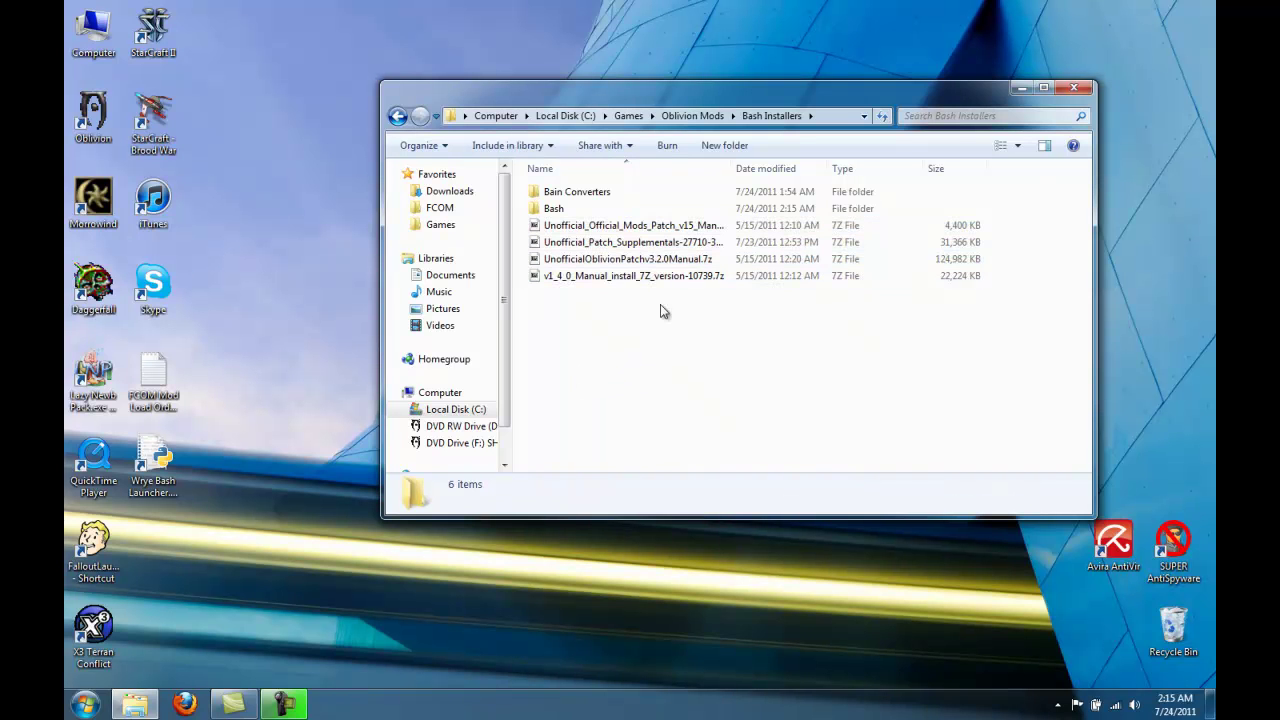
# Copy all nine DLC archives from FCOM's Offical Addons(BAIN ready) folder
pyautogui.click(441, 209)
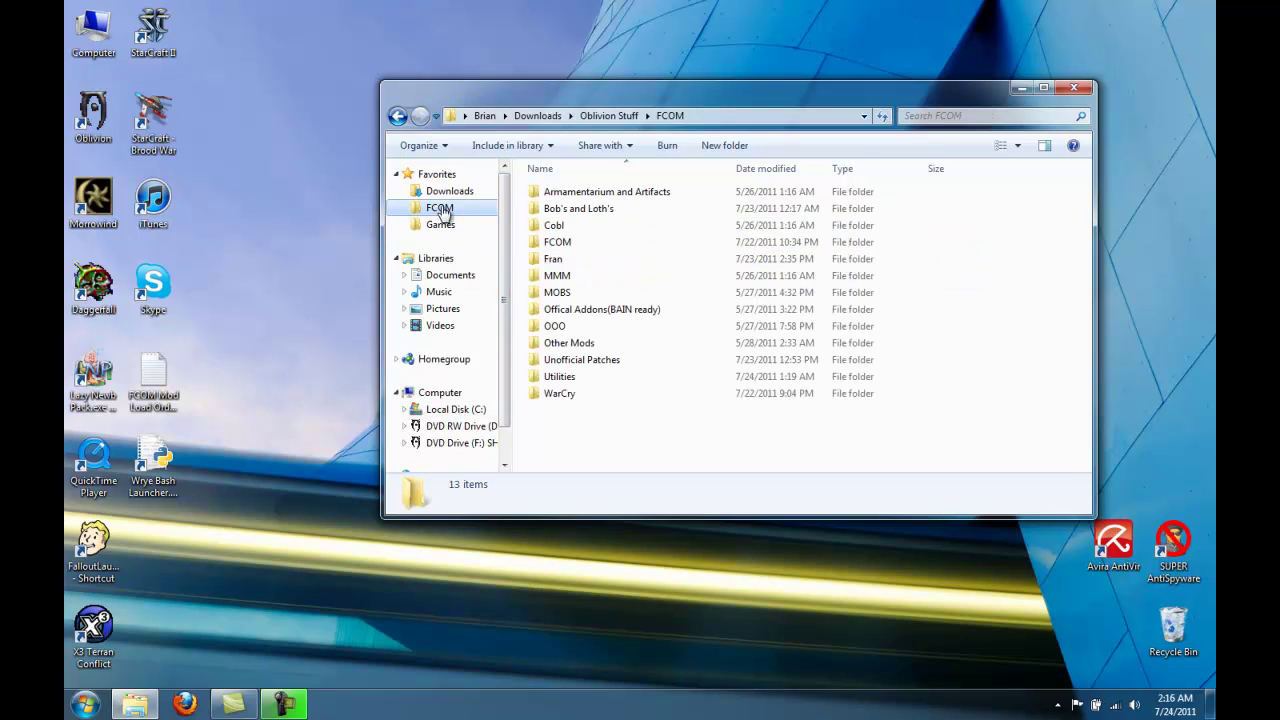
pyautogui.doubleClick(605, 312)
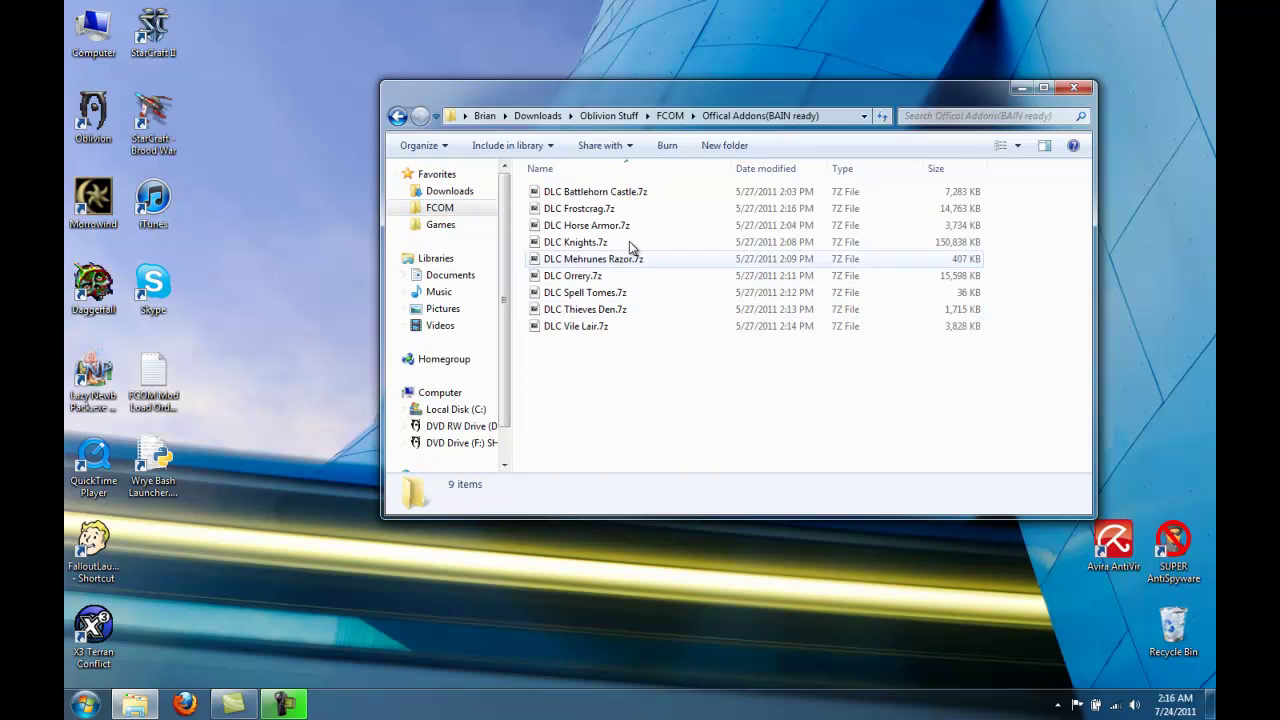
pyautogui.moveTo(586, 345); pyautogui.dragTo(576, 198)
pyautogui.rightClick(576, 198)
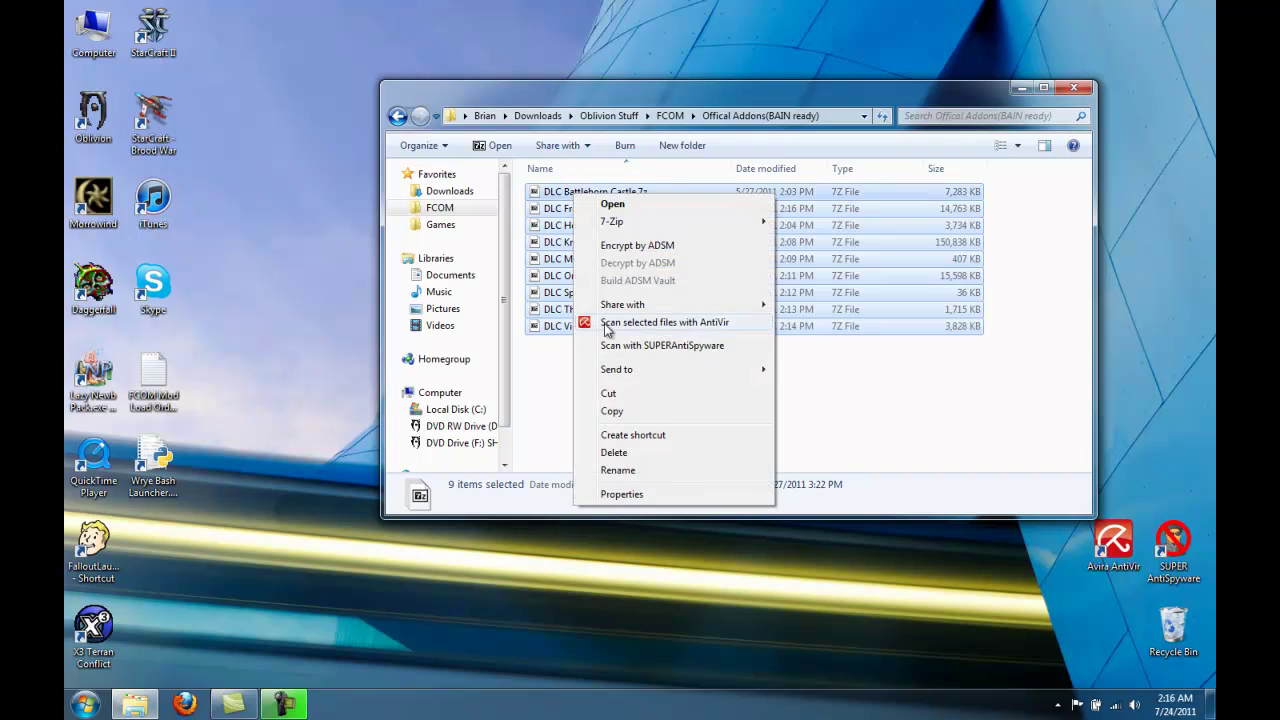
pyautogui.click(616, 411)
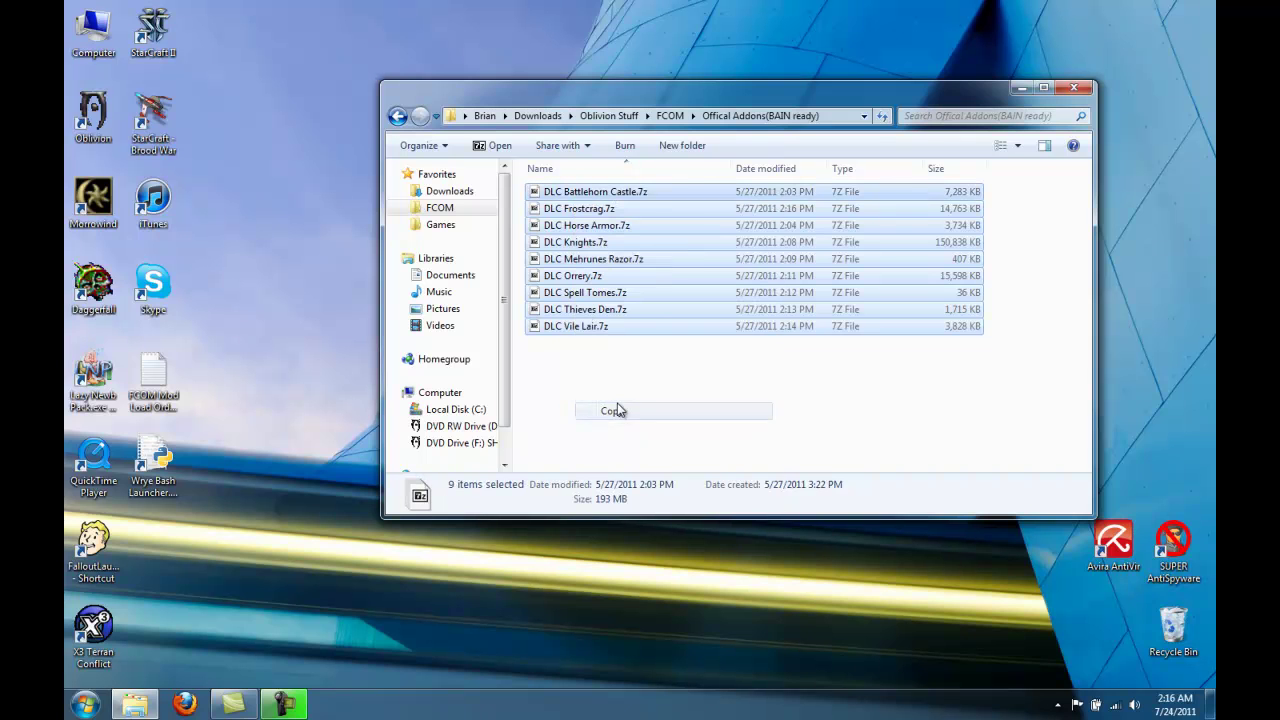
# Paste the DLC archives into the Bash Installers folder under C:\Games\Oblivion Mods
pyautogui.click(447, 227)
pyautogui.doubleClick(592, 292)
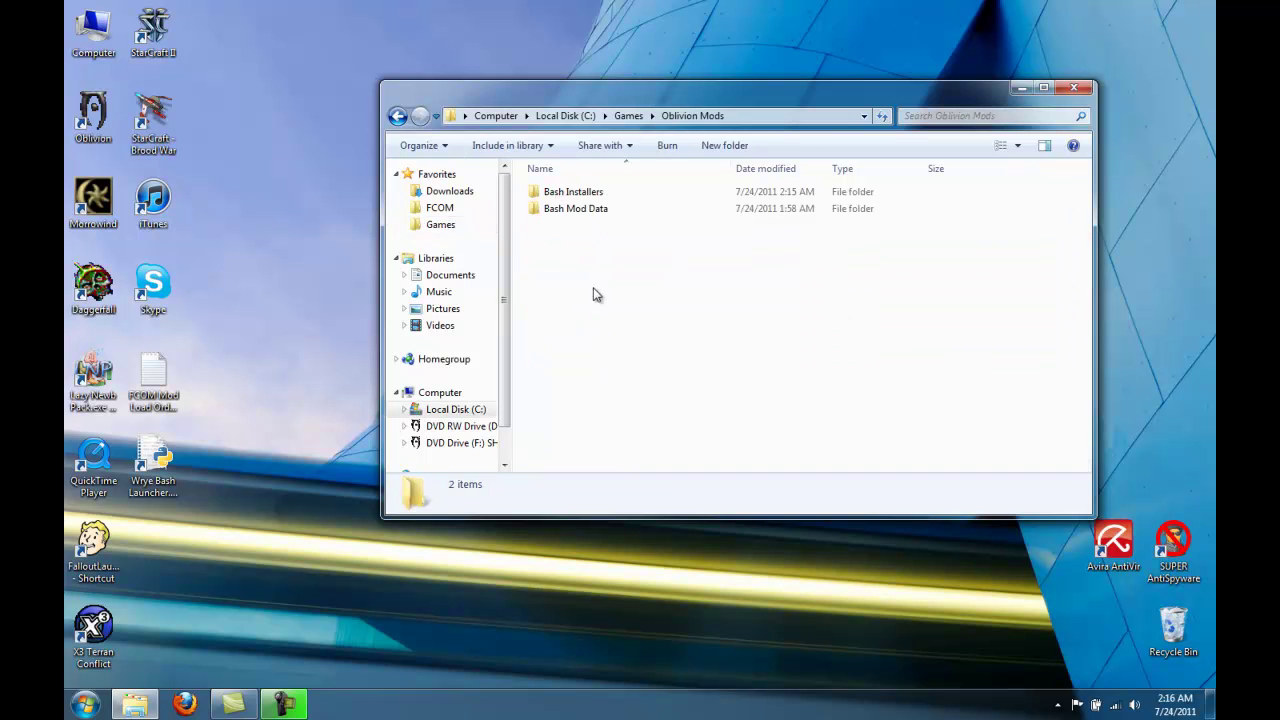
pyautogui.doubleClick(573, 191)
pyautogui.rightClick(595, 328)
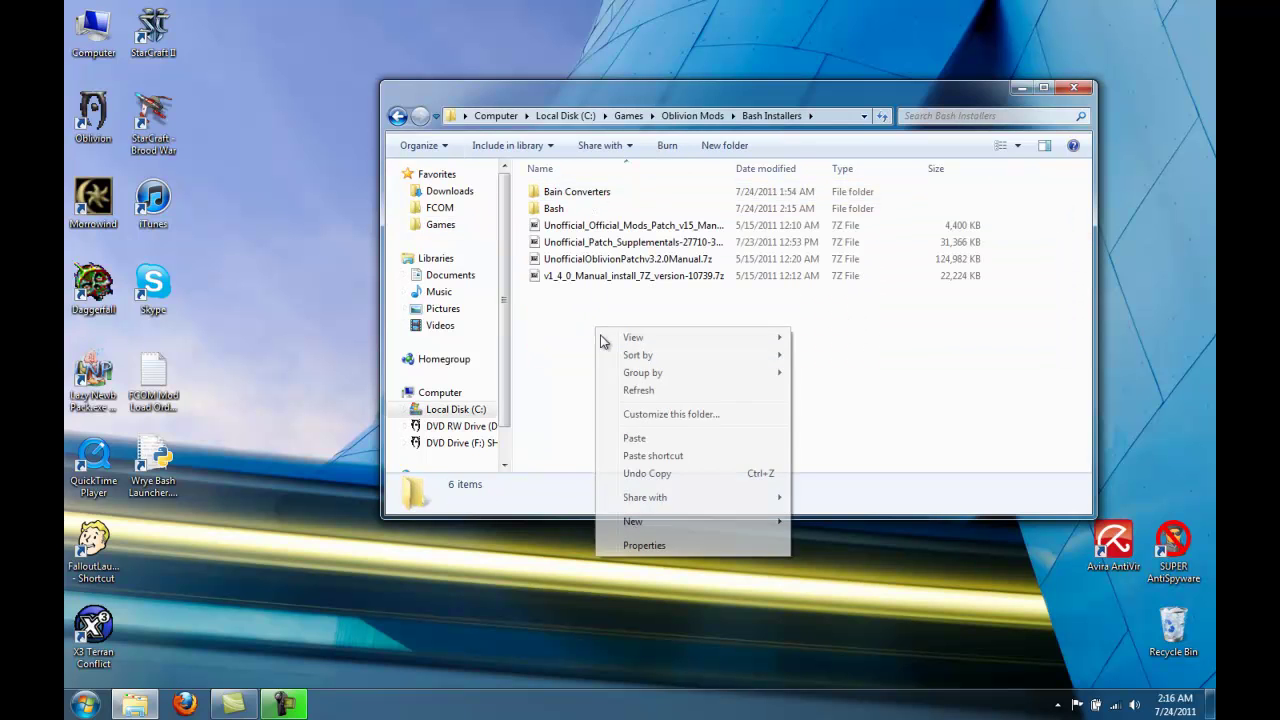
pyautogui.click(638, 438)
pyautogui.click(640, 393)
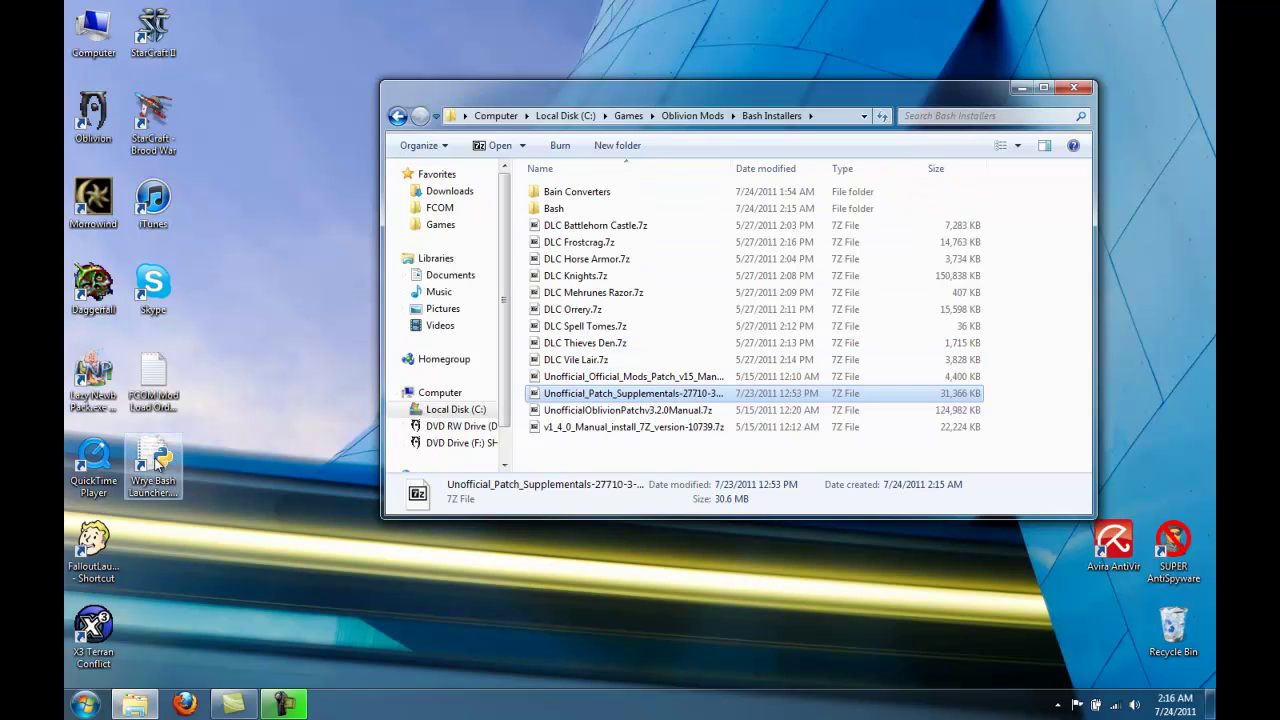
# Launch Wrye Bash, show a widened list of the installer packages and sort it by Order
pyautogui.doubleClick(155, 462)
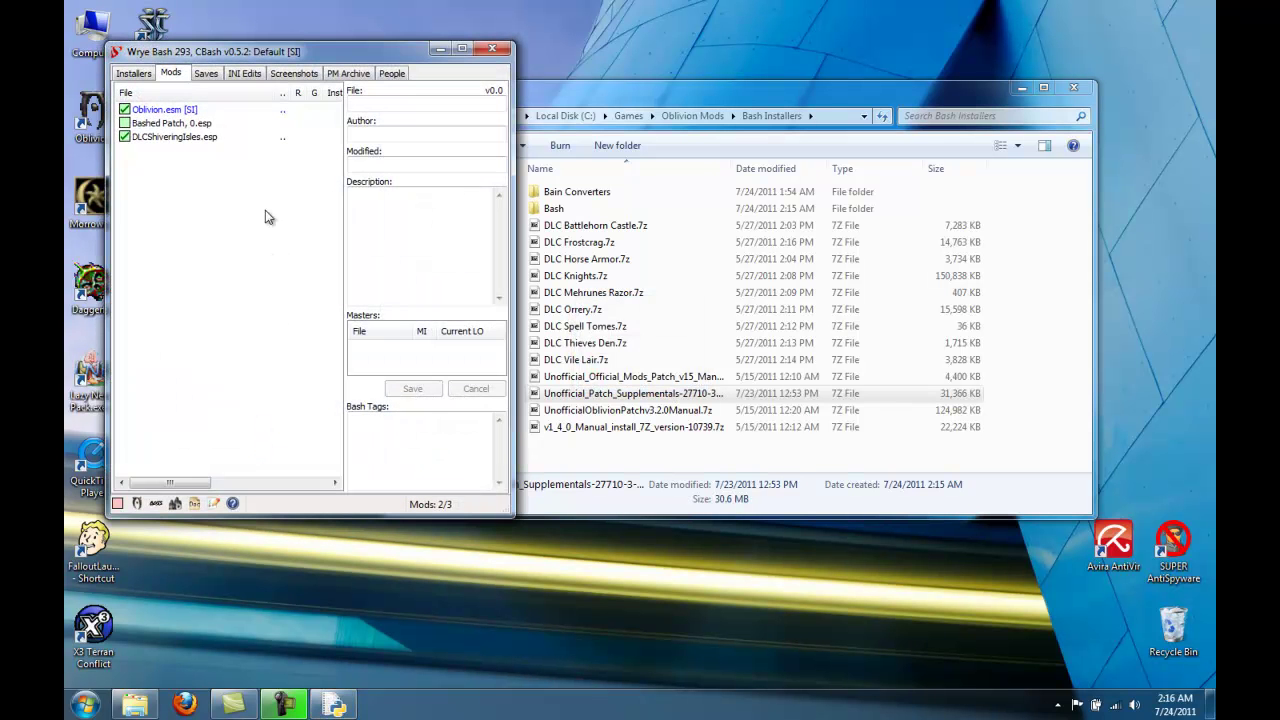
pyautogui.click(133, 74)
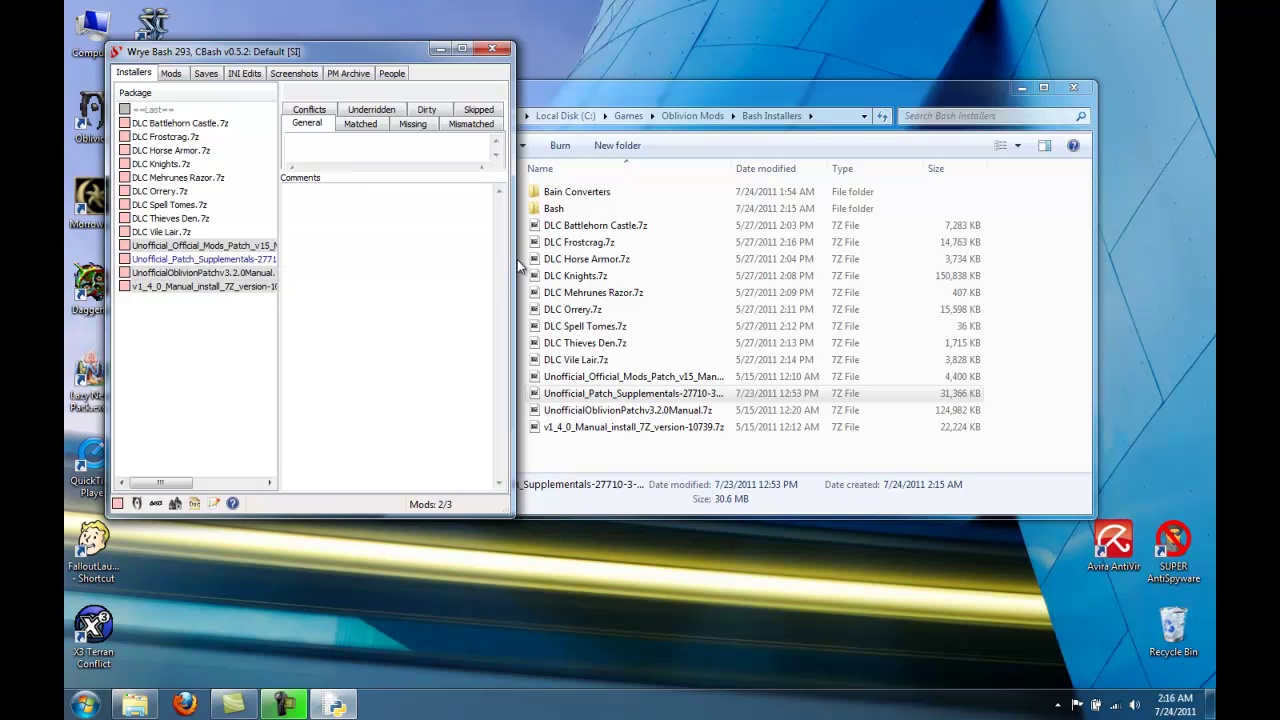
pyautogui.moveTo(516, 259); pyautogui.dragTo(805, 258)
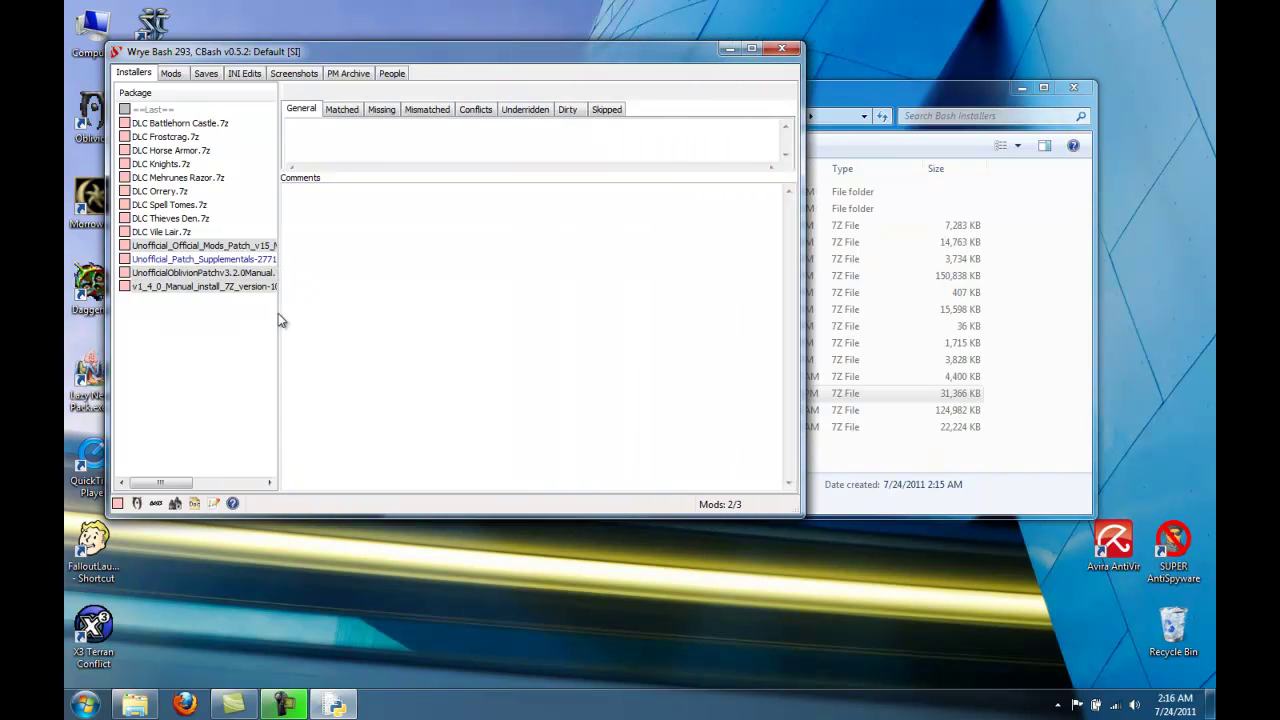
pyautogui.moveTo(279, 315); pyautogui.dragTo(417, 318)
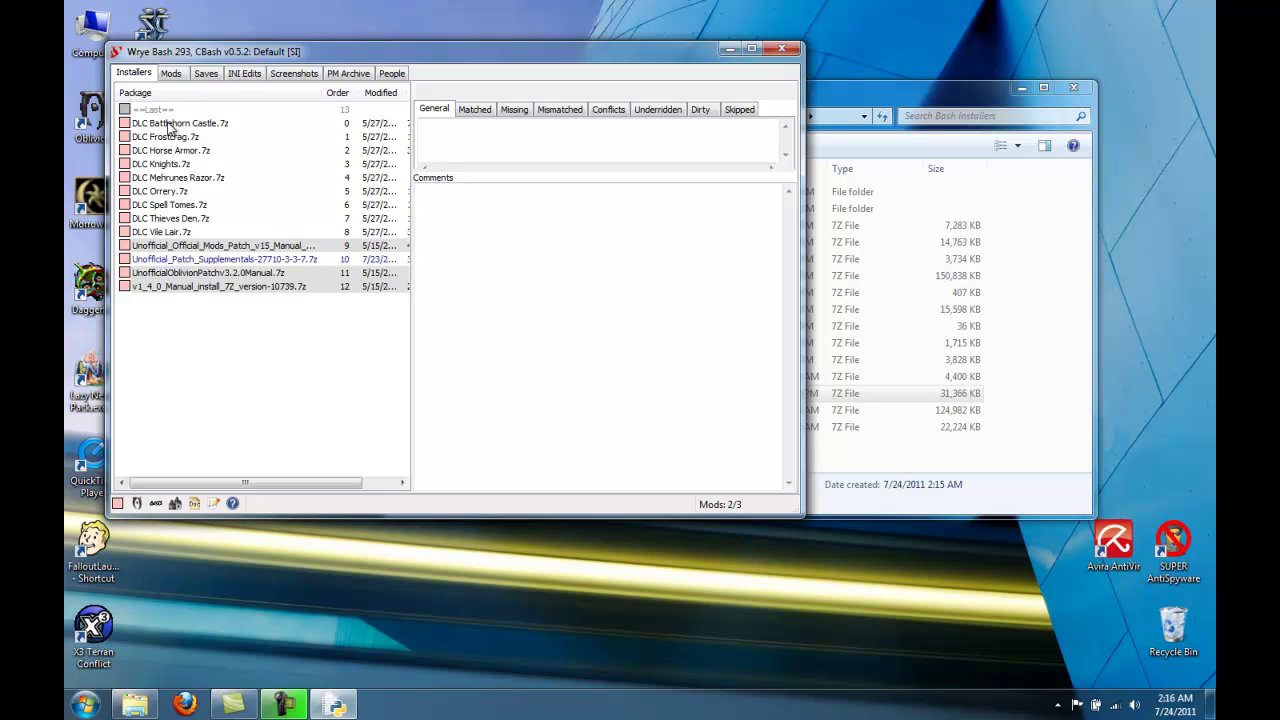
pyautogui.click(338, 93)
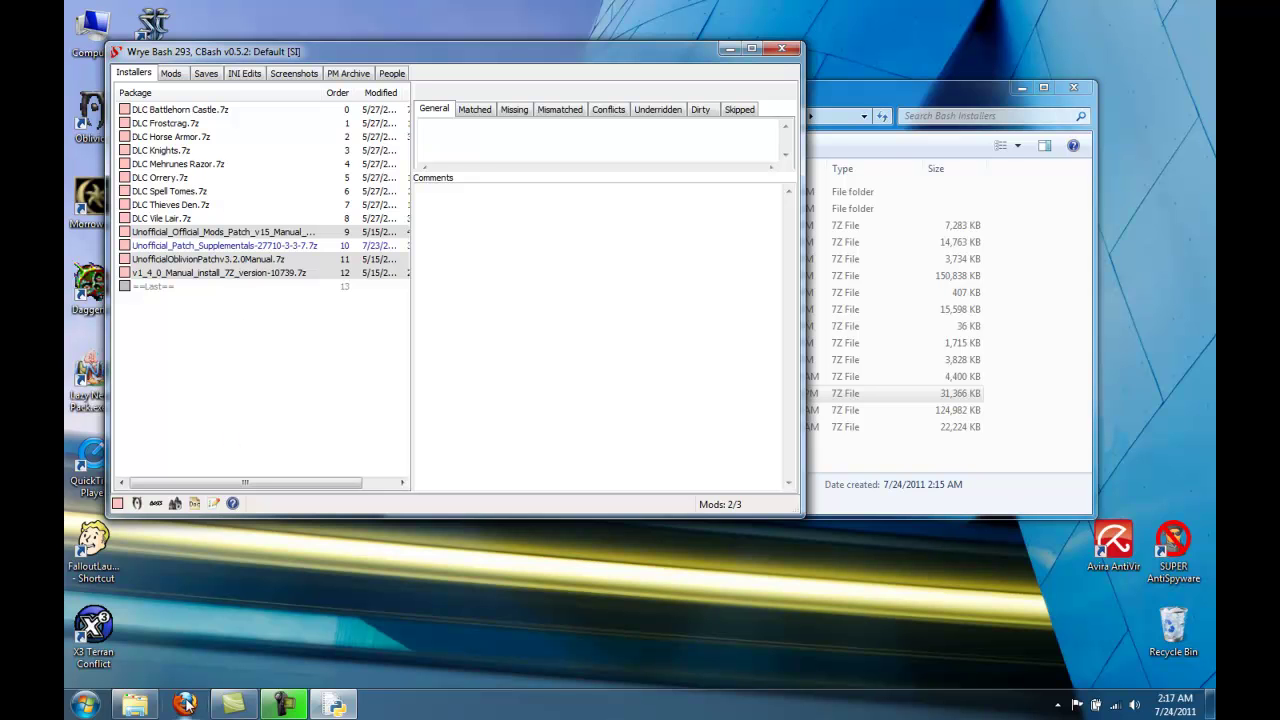
# Switch to Firefox and check the mod installation sequence in the FCOM Convergence forum thread
pyautogui.click(240, 498)
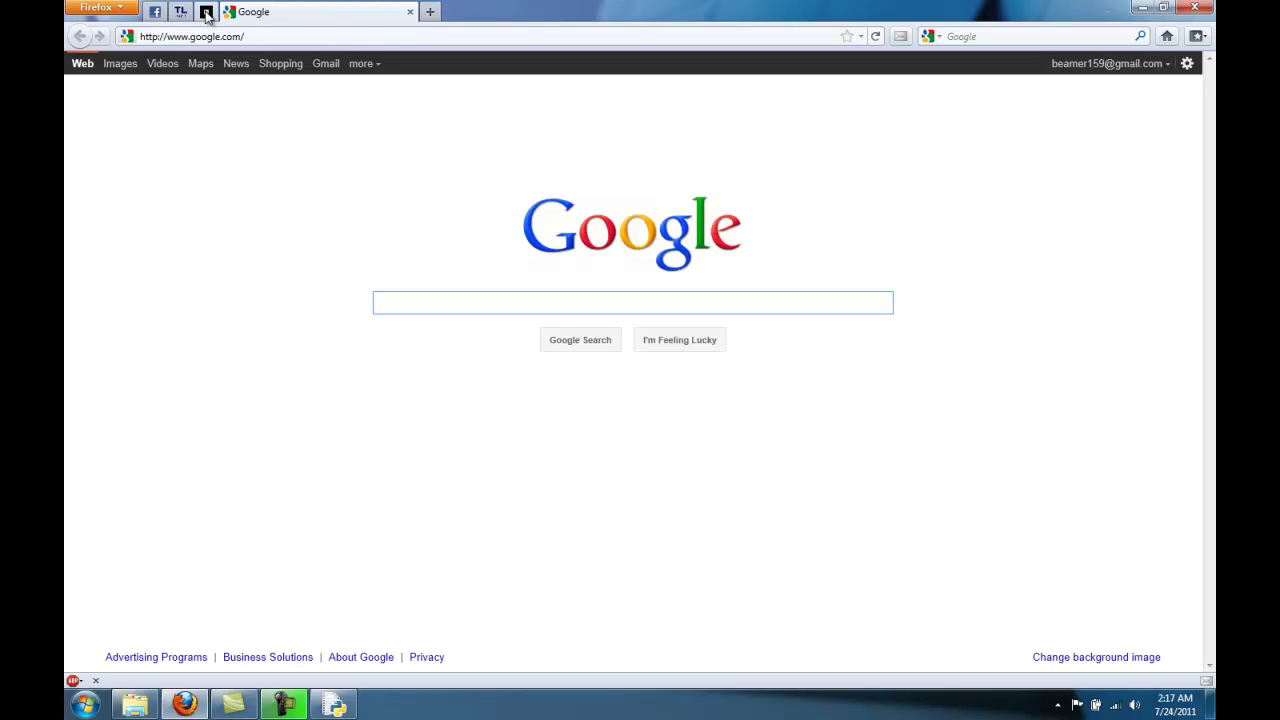
pyautogui.click(206, 12)
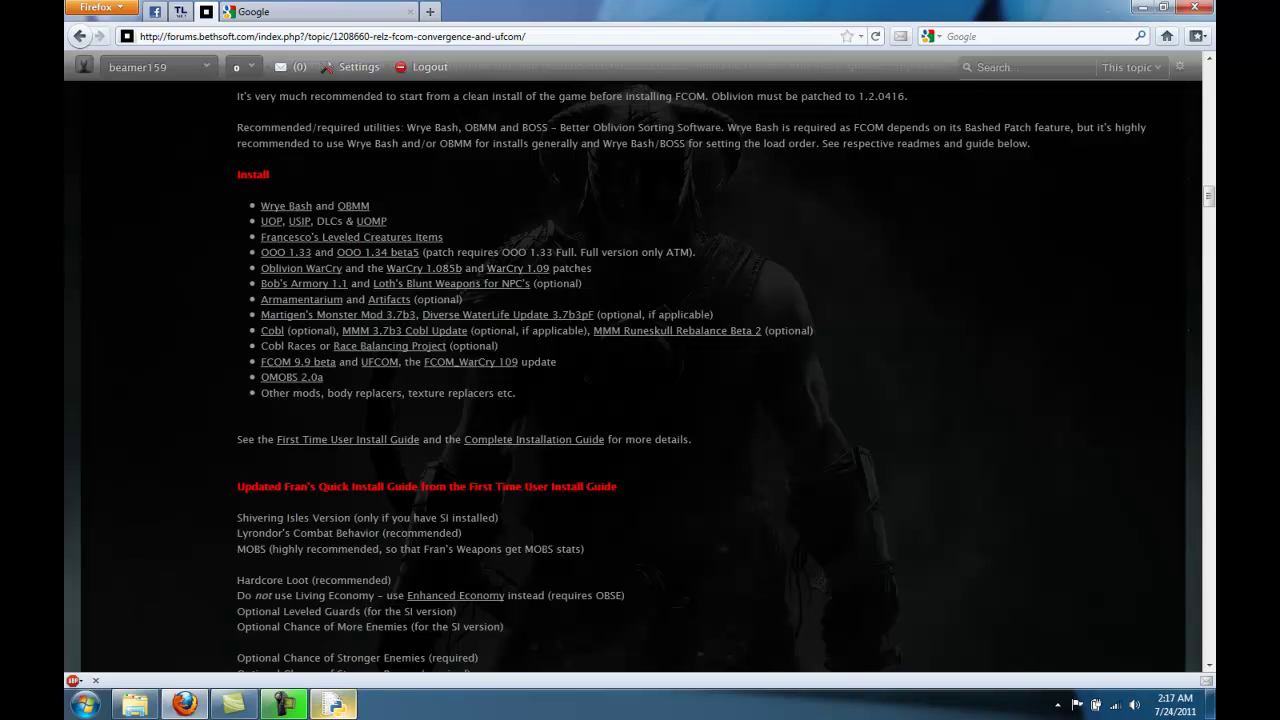
# Switch back to Wrye Bash and move UnofficialOblivionPatchv3.2.0Manual.7z to position 0 in the install order
pyautogui.click(336, 705)
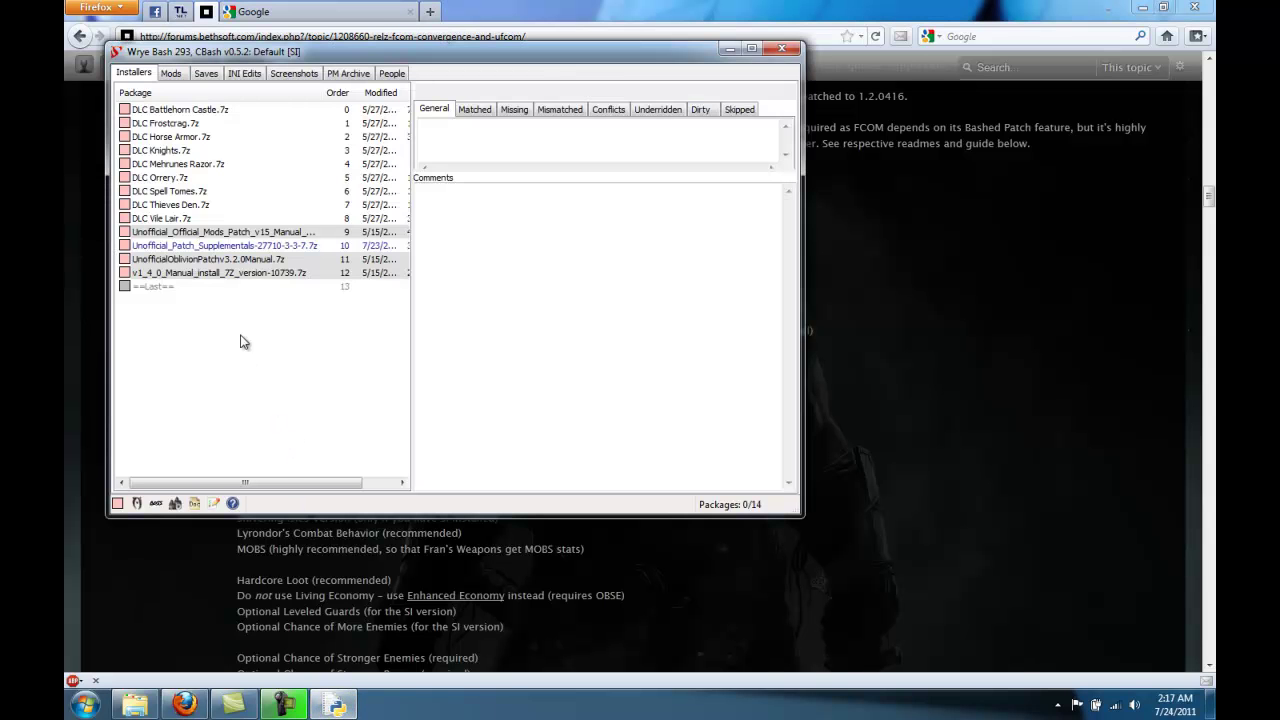
pyautogui.click(221, 260)
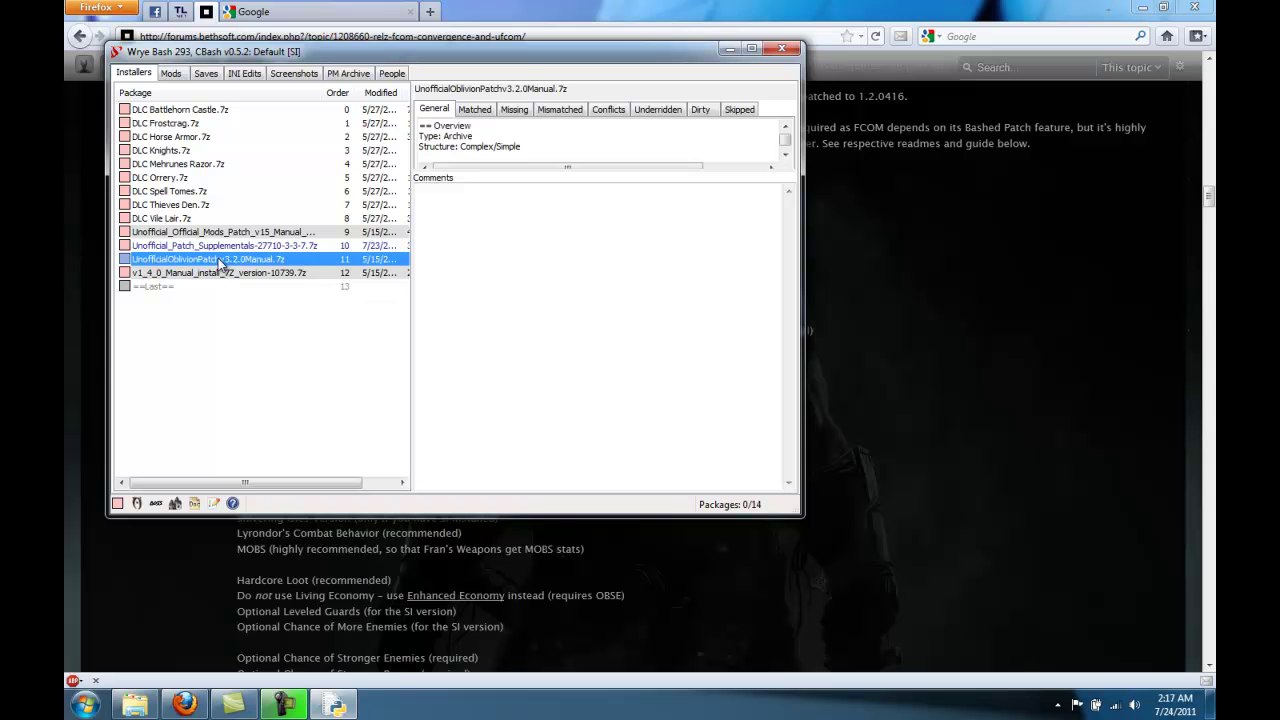
pyautogui.rightClick(221, 260)
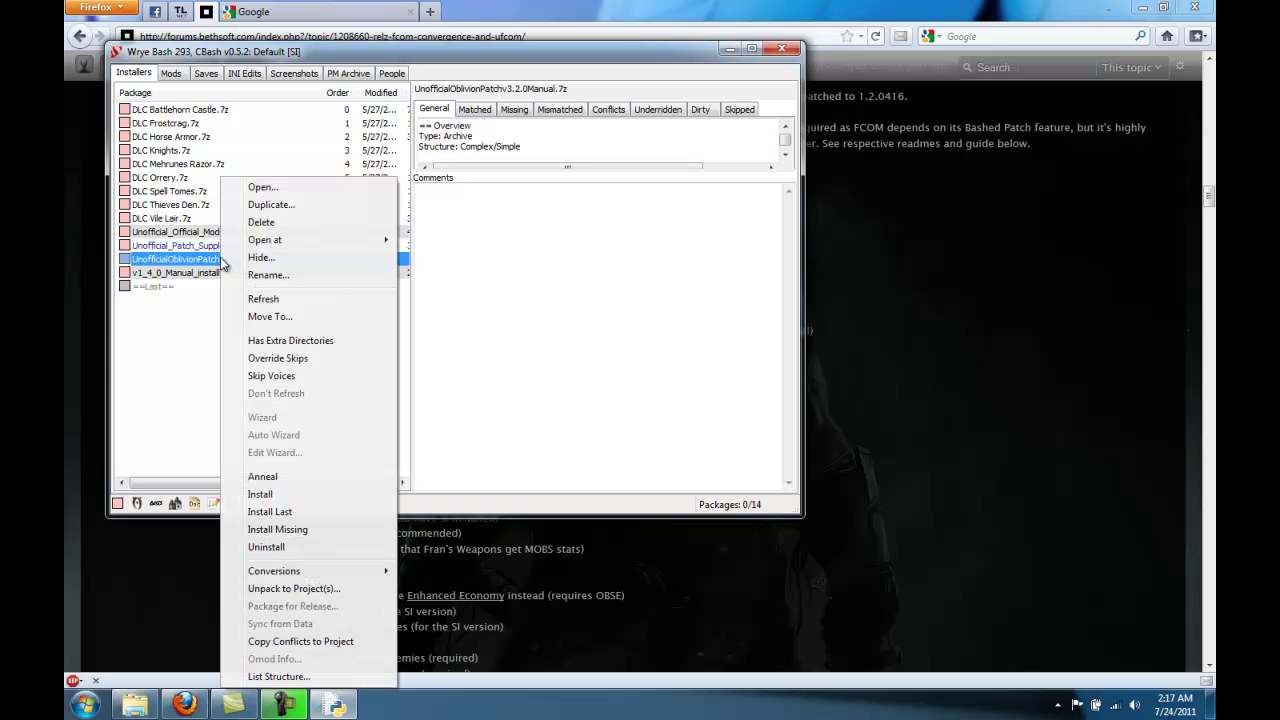
pyautogui.click(285, 312)
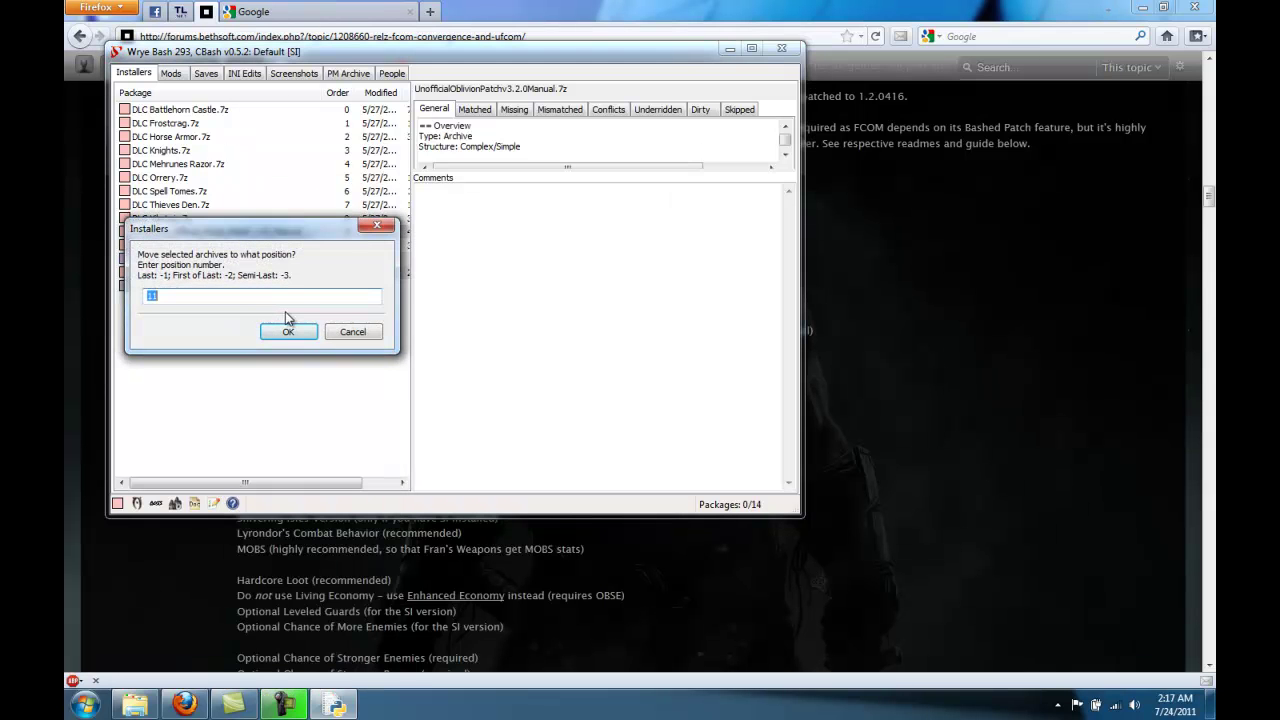
pyautogui.write('0')
pyautogui.click(288, 333)
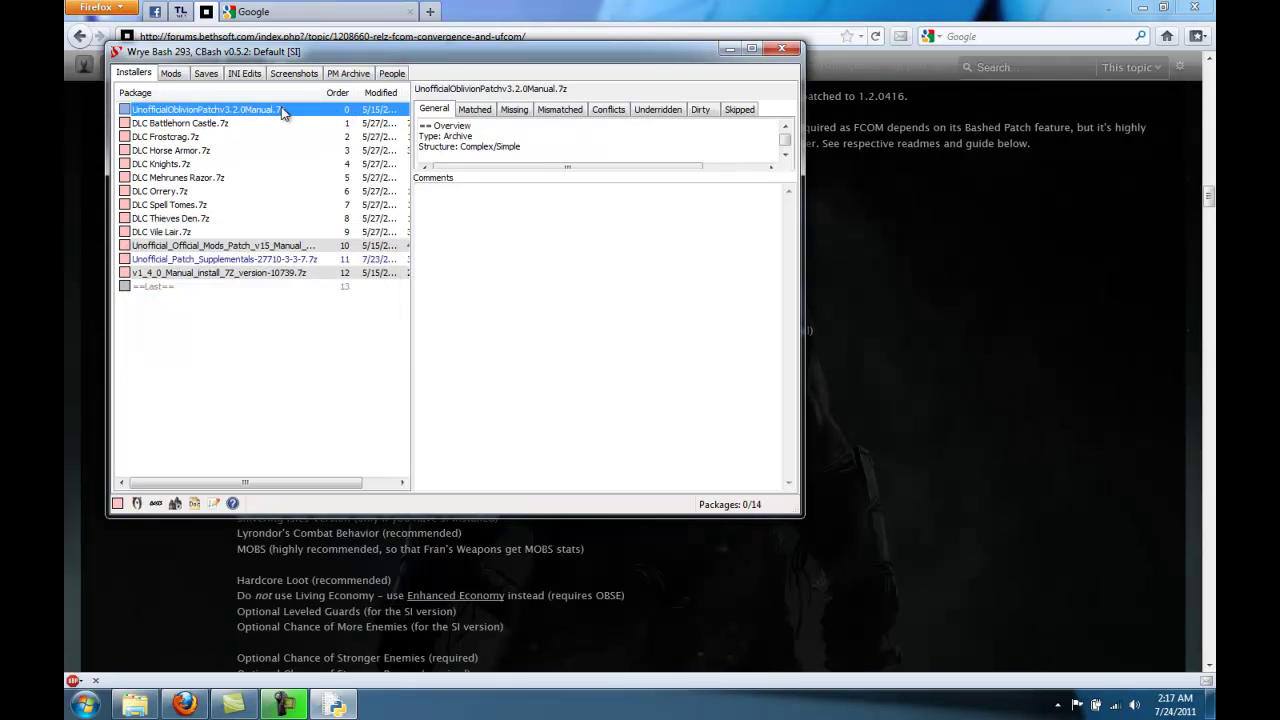
# Move v1_4_0_Manual_install_7Z_version-10739.7z to position 1 in the install order
pyautogui.rightClick(200, 275)
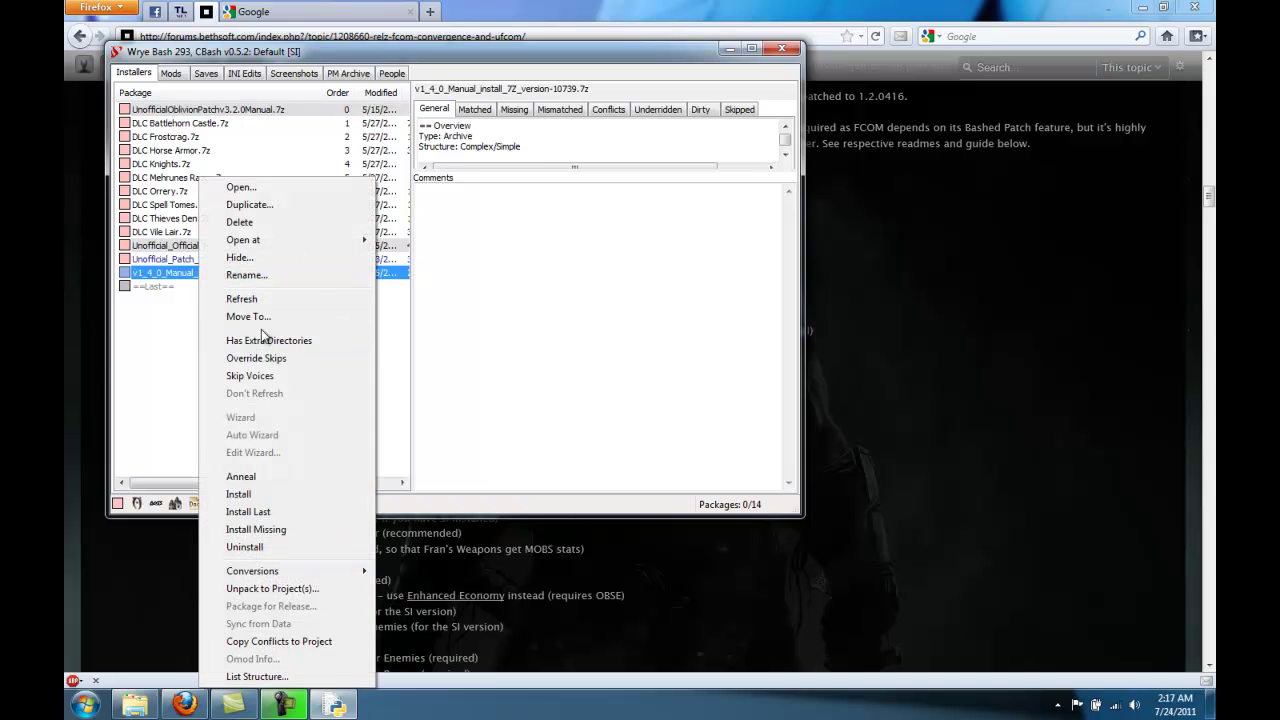
pyautogui.click(262, 320)
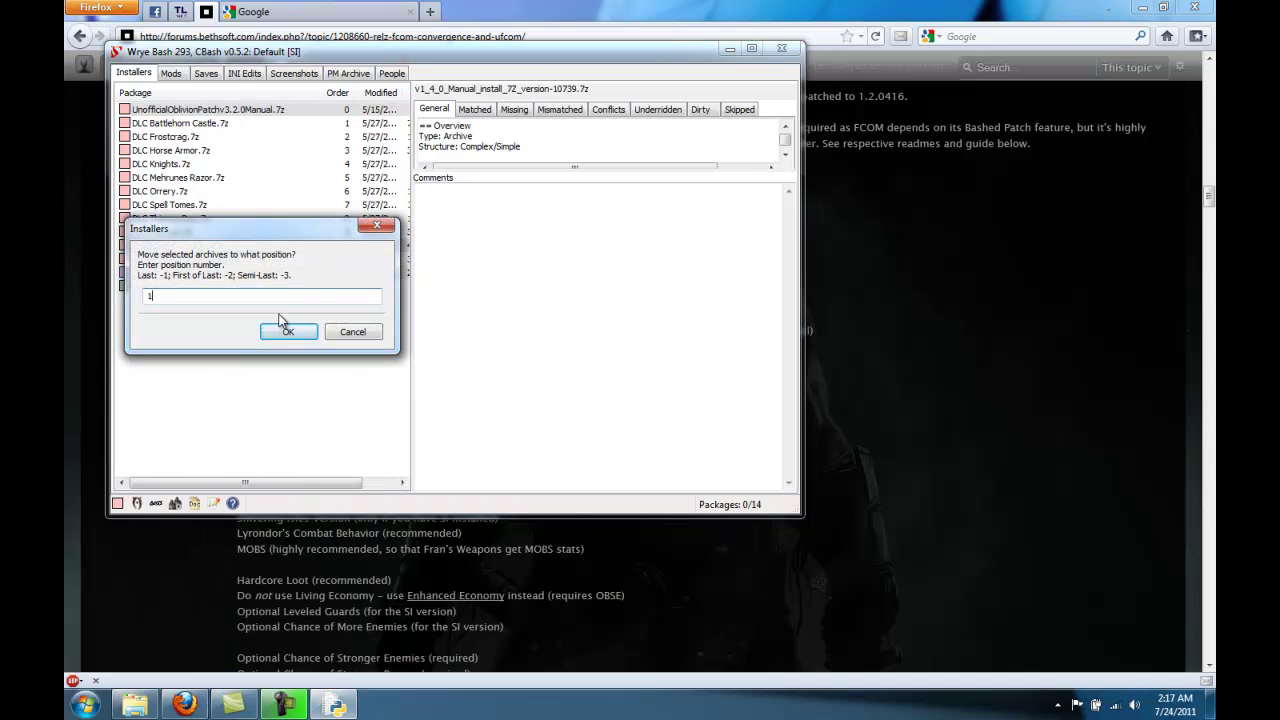
pyautogui.write('1')
pyautogui.click(284, 328)
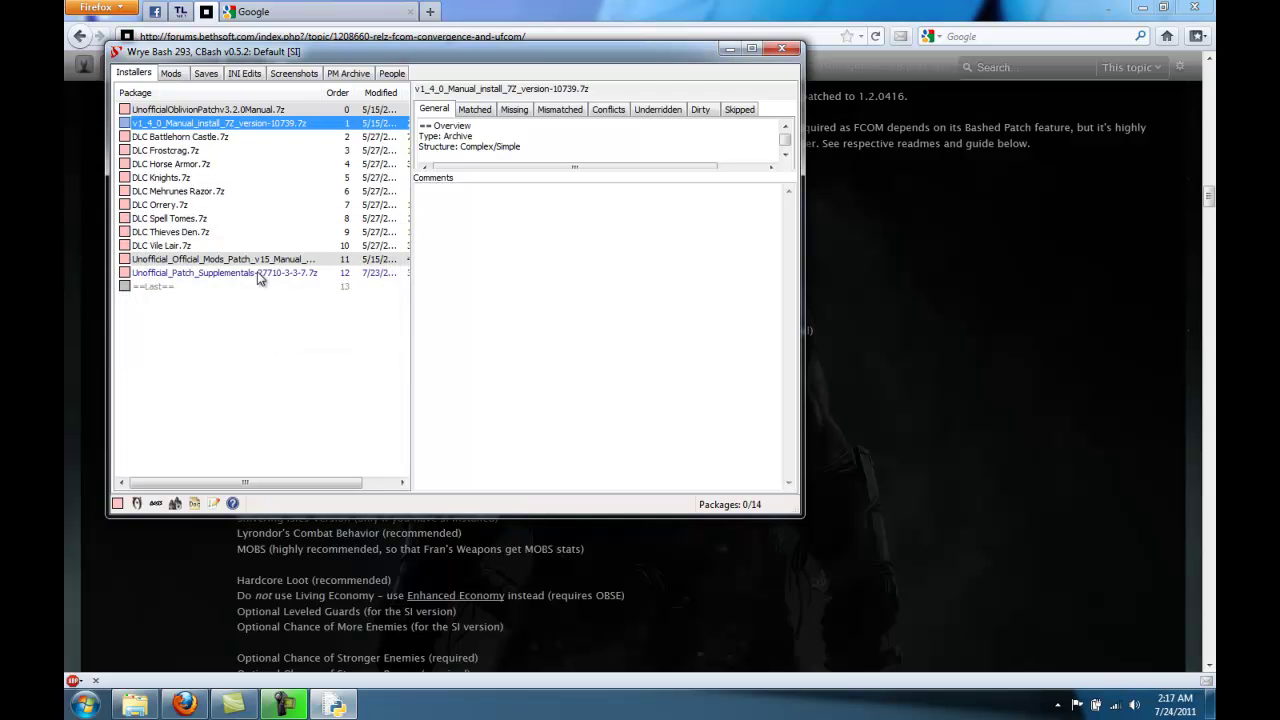
# Check the order of the DLC, official mods patch and supplementals packages against the install list in the forum thread
pyautogui.moveTo(325, 62); pyautogui.dragTo(341, 126)
pyautogui.click(203, 212)
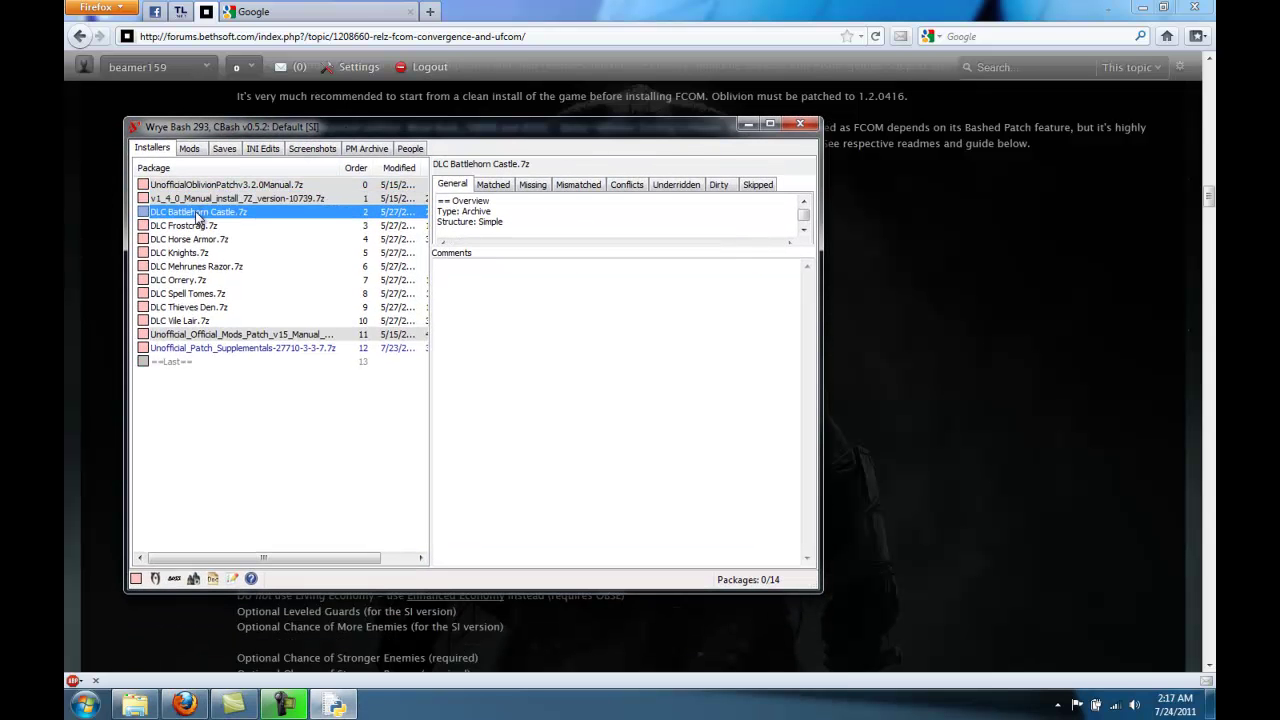
pyautogui.click(176, 321)
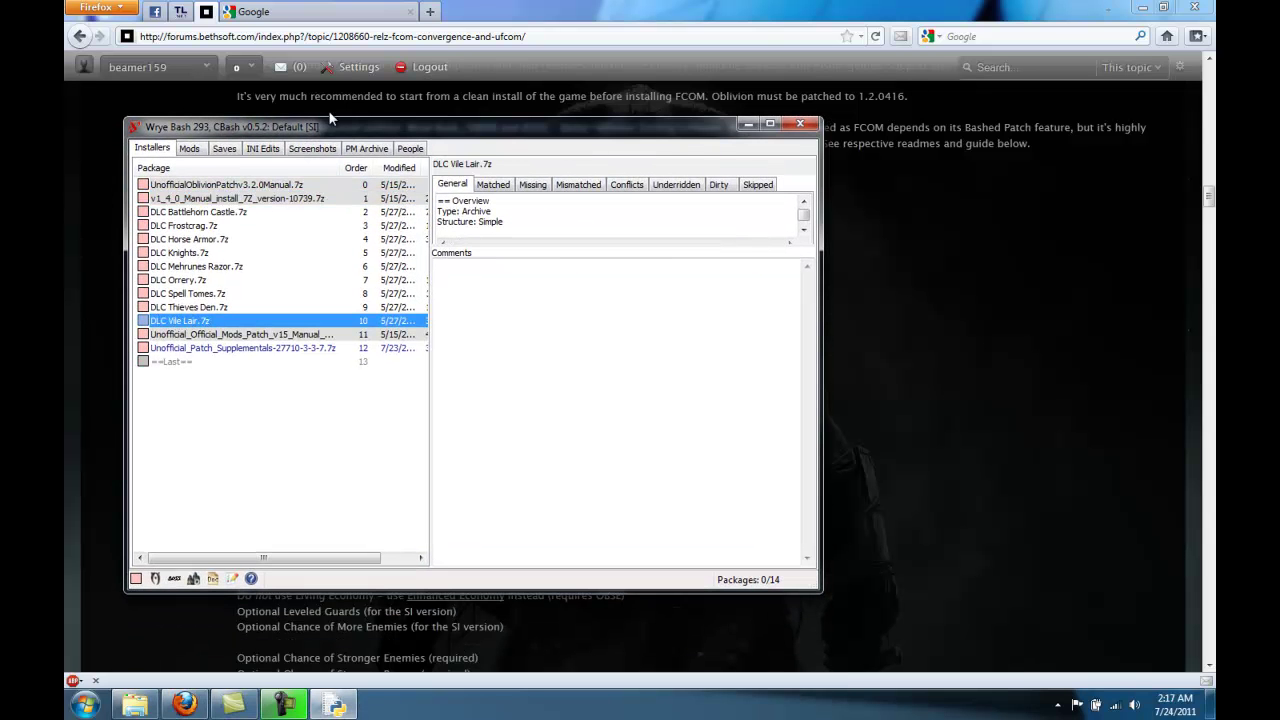
pyautogui.moveTo(328, 126); pyautogui.dragTo(352, 335)
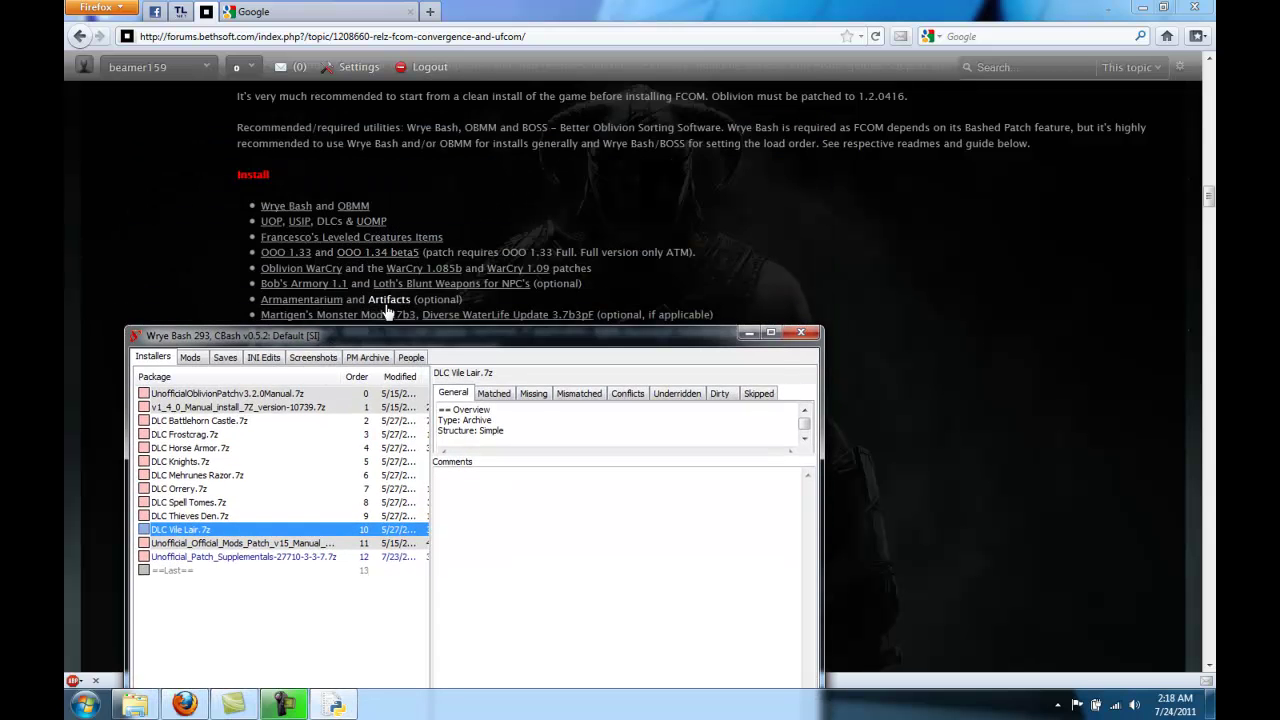
pyautogui.moveTo(385, 335); pyautogui.dragTo(383, 113)
pyautogui.click(262, 315)
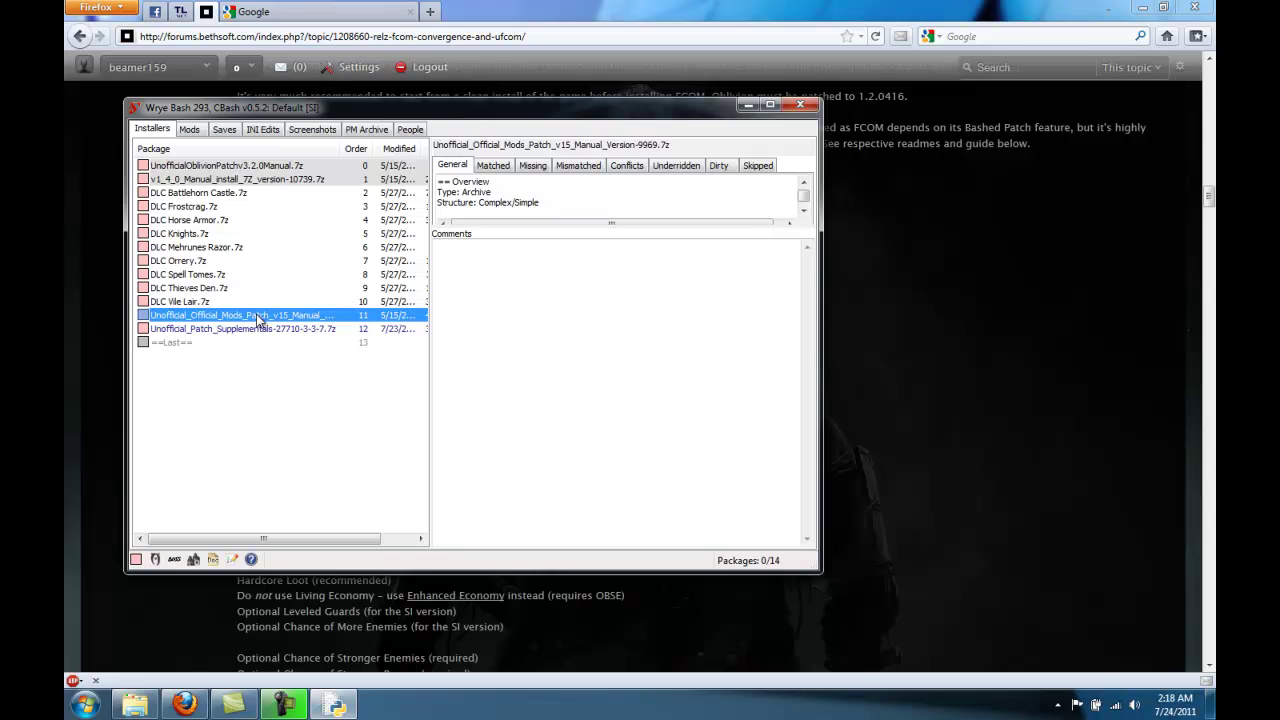
pyautogui.click(254, 330)
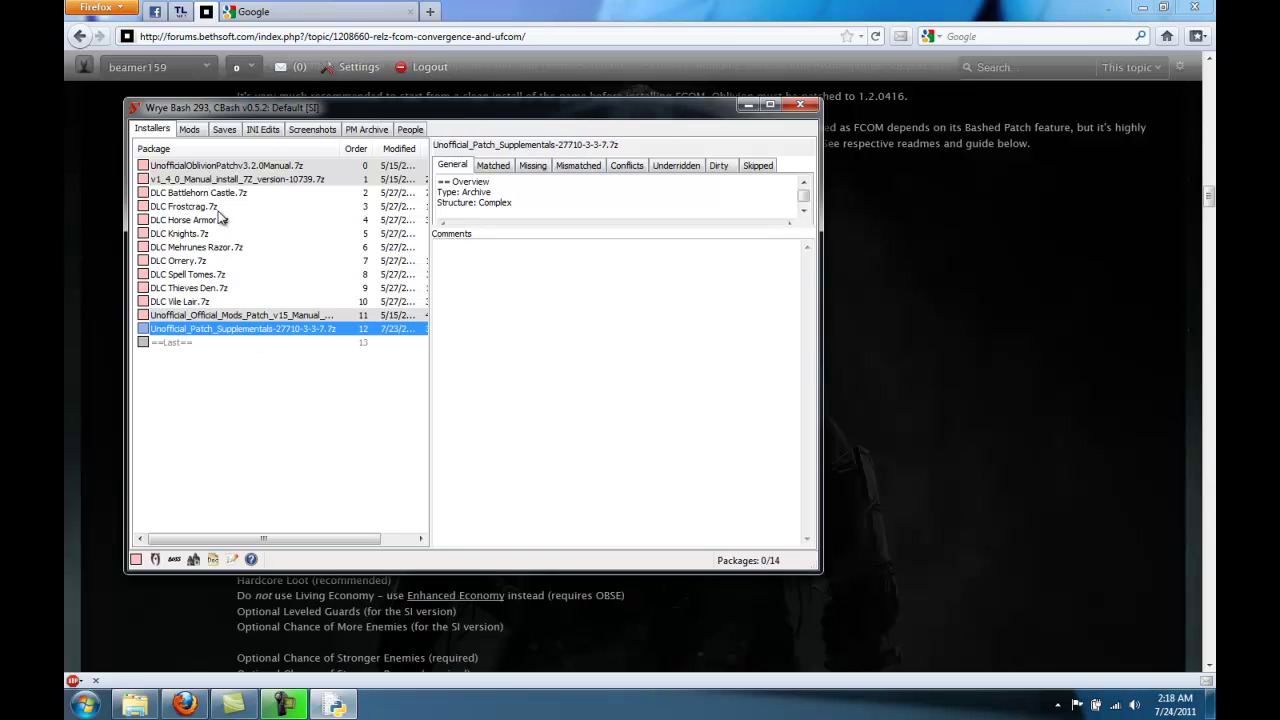
# Enlarge the package details, exclude UOP Vampire Aging & Face Fix.esp from UnofficialOblivionPatchv3.2.0Manual.7z and install that package
pyautogui.click(200, 166)
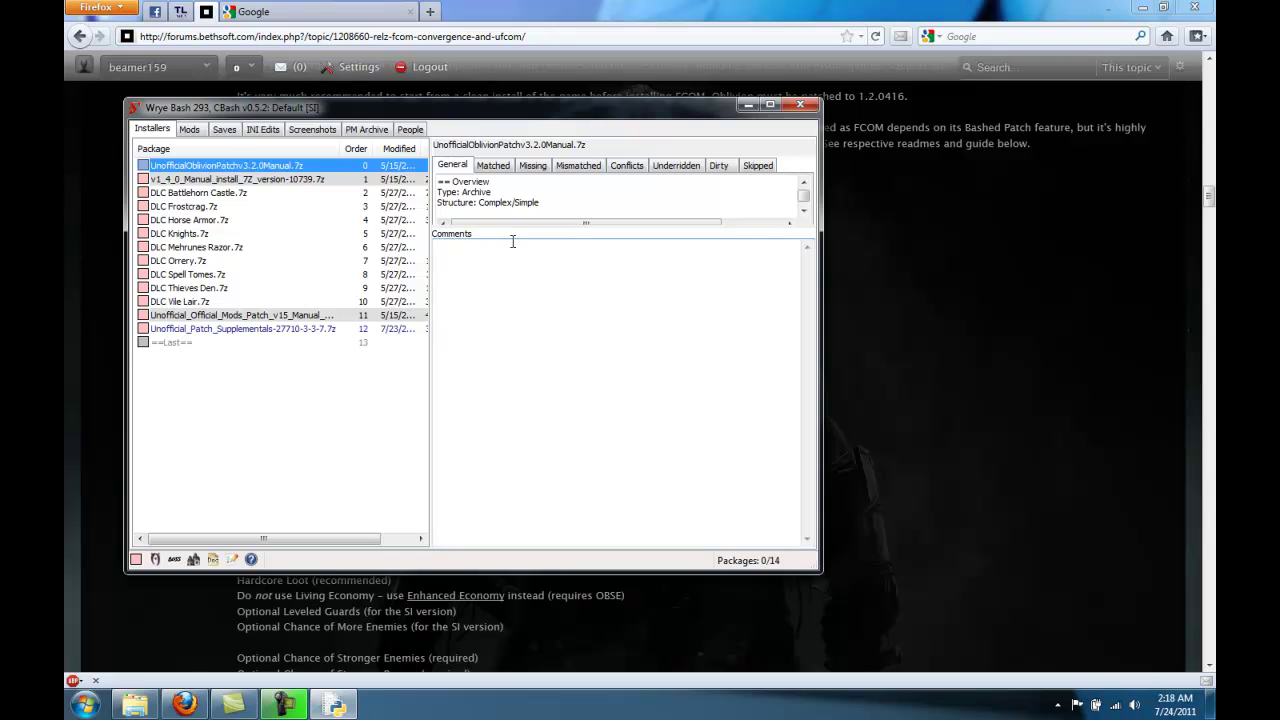
pyautogui.moveTo(513, 224); pyautogui.dragTo(515, 478)
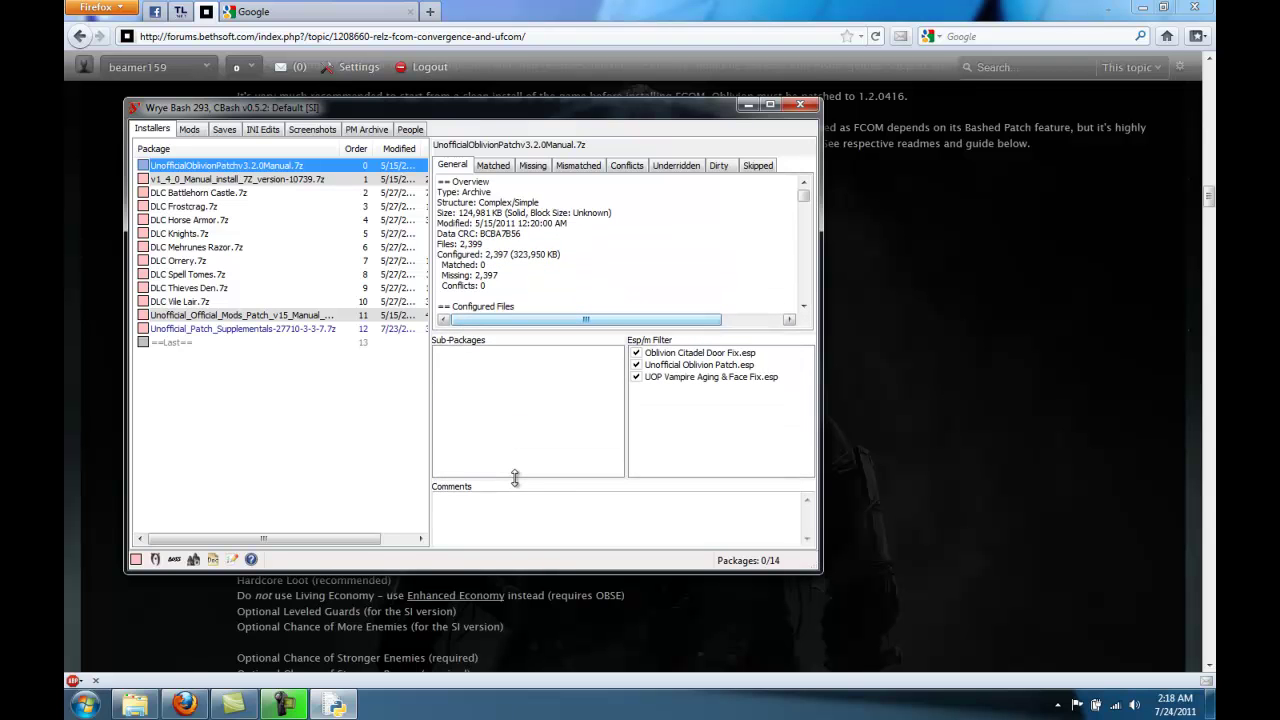
pyautogui.click(637, 378)
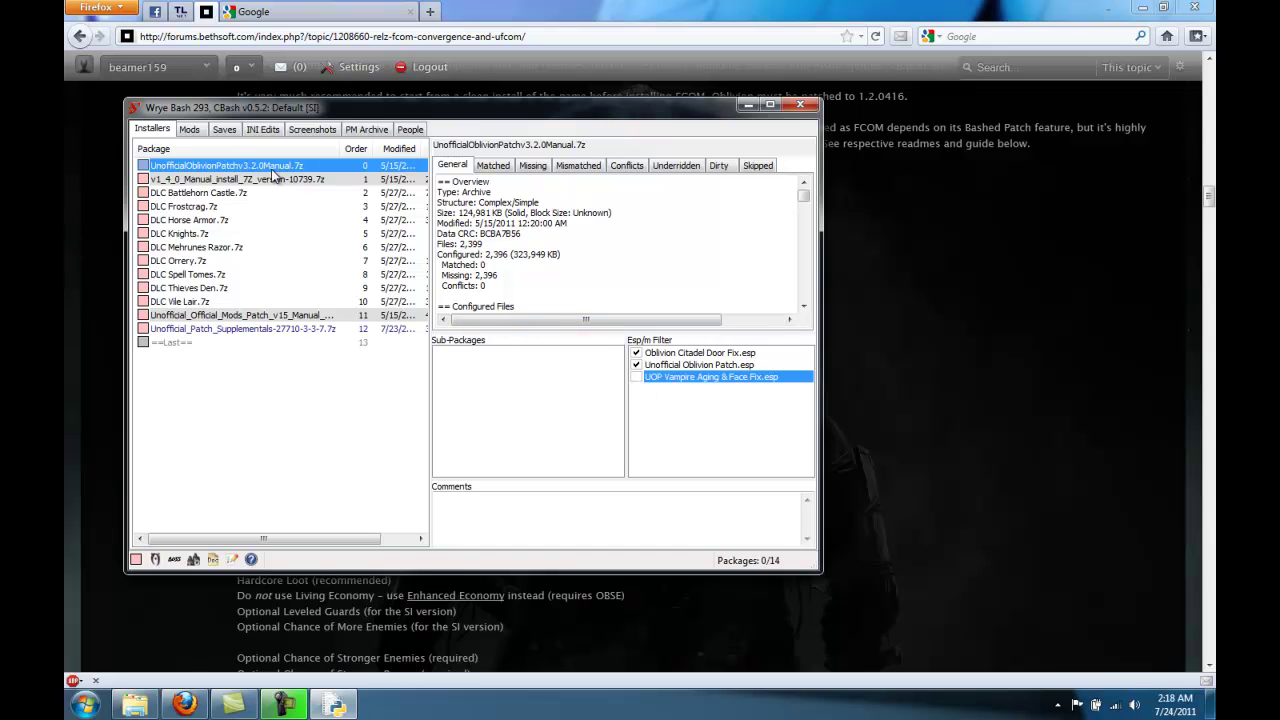
pyautogui.rightClick(260, 166)
pyautogui.click(297, 480)
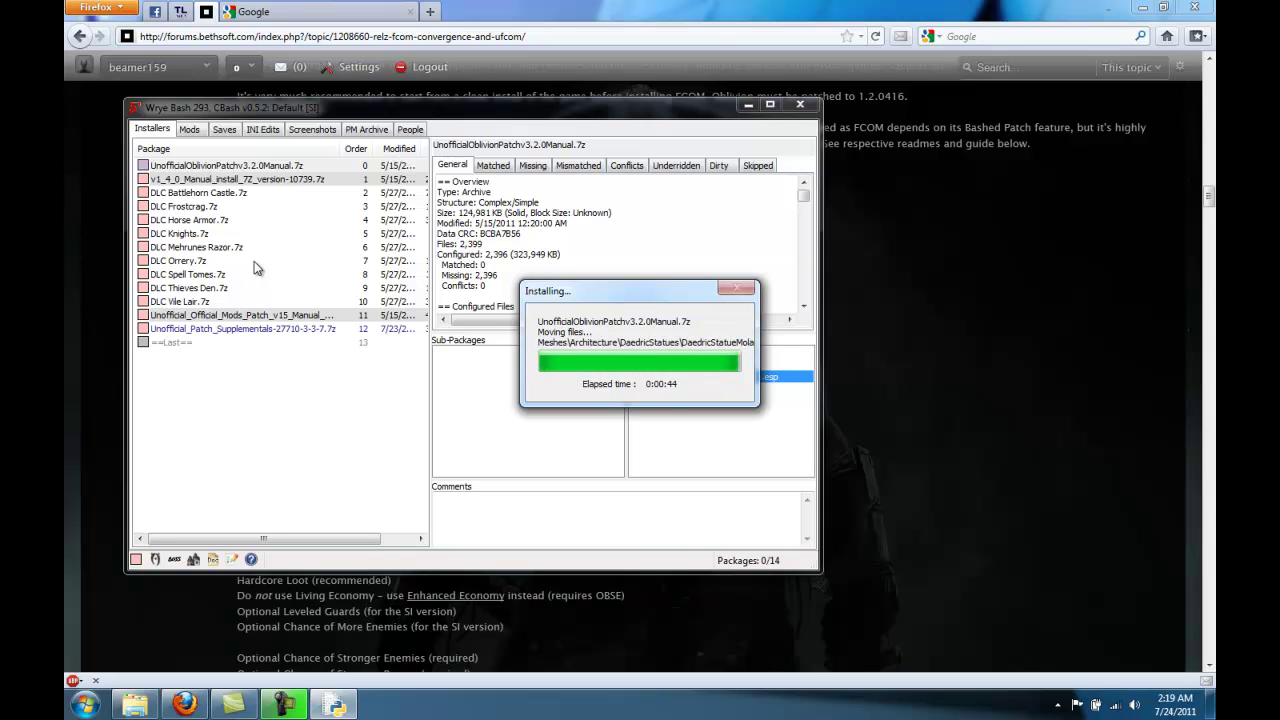
# Install the Unofficial Shivering Isles Patch package, v1_4_0_Manual_install_7Z_version-10739.7z
pyautogui.click(187, 181)
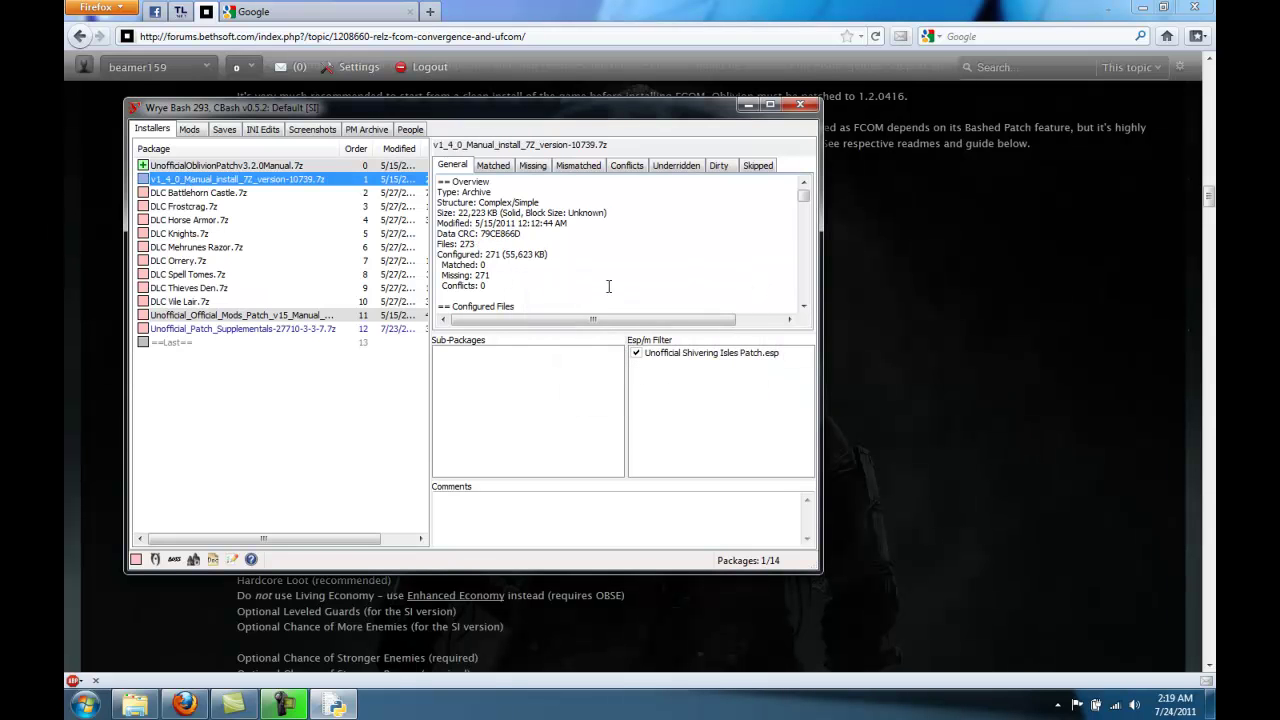
pyautogui.rightClick(204, 180)
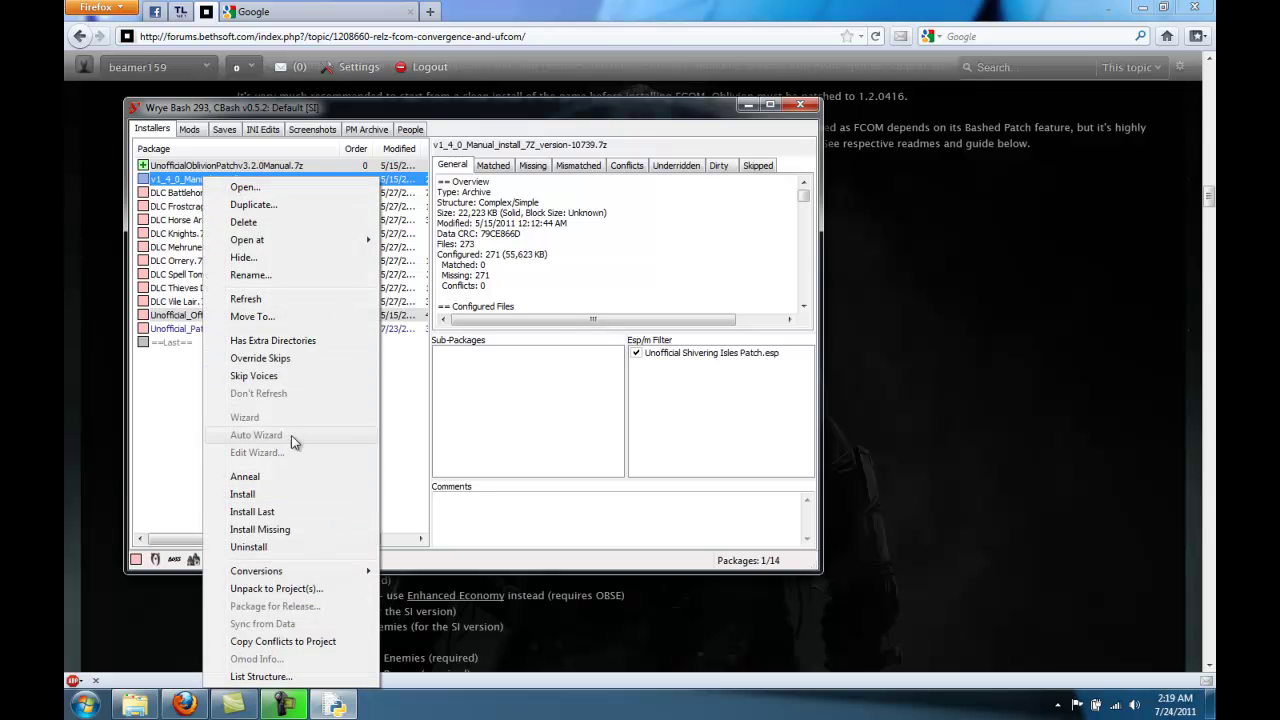
pyautogui.click(254, 494)
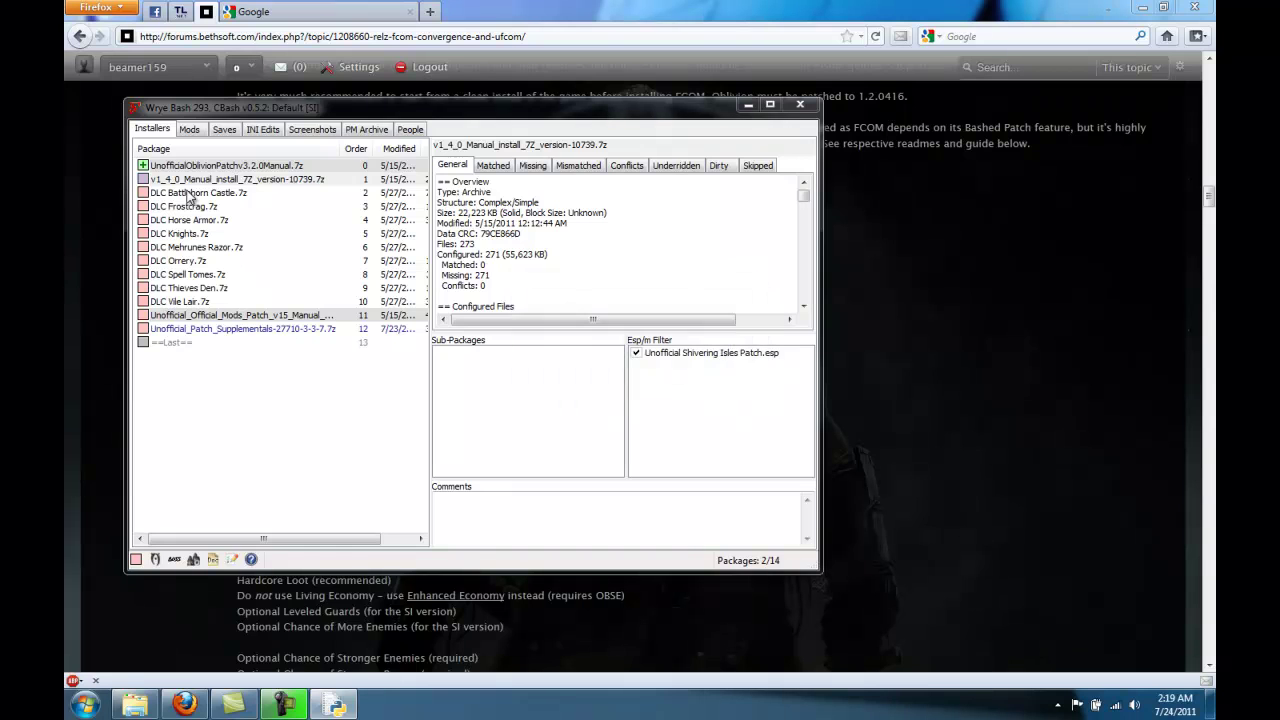
# Install the DLC Battlehorn Castle, DLC Frostcrag, DLC Horse Armor and DLC Knights packages one after another
pyautogui.click(185, 193)
pyautogui.rightClick(185, 193)
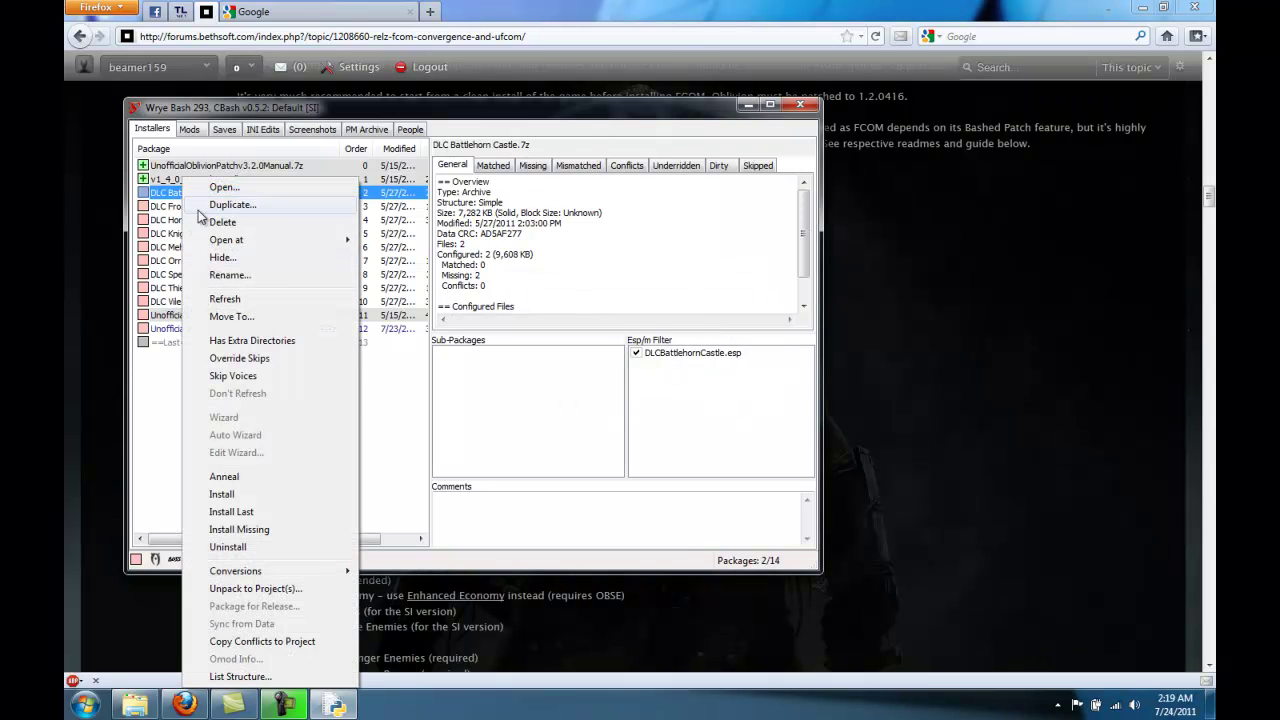
pyautogui.click(221, 494)
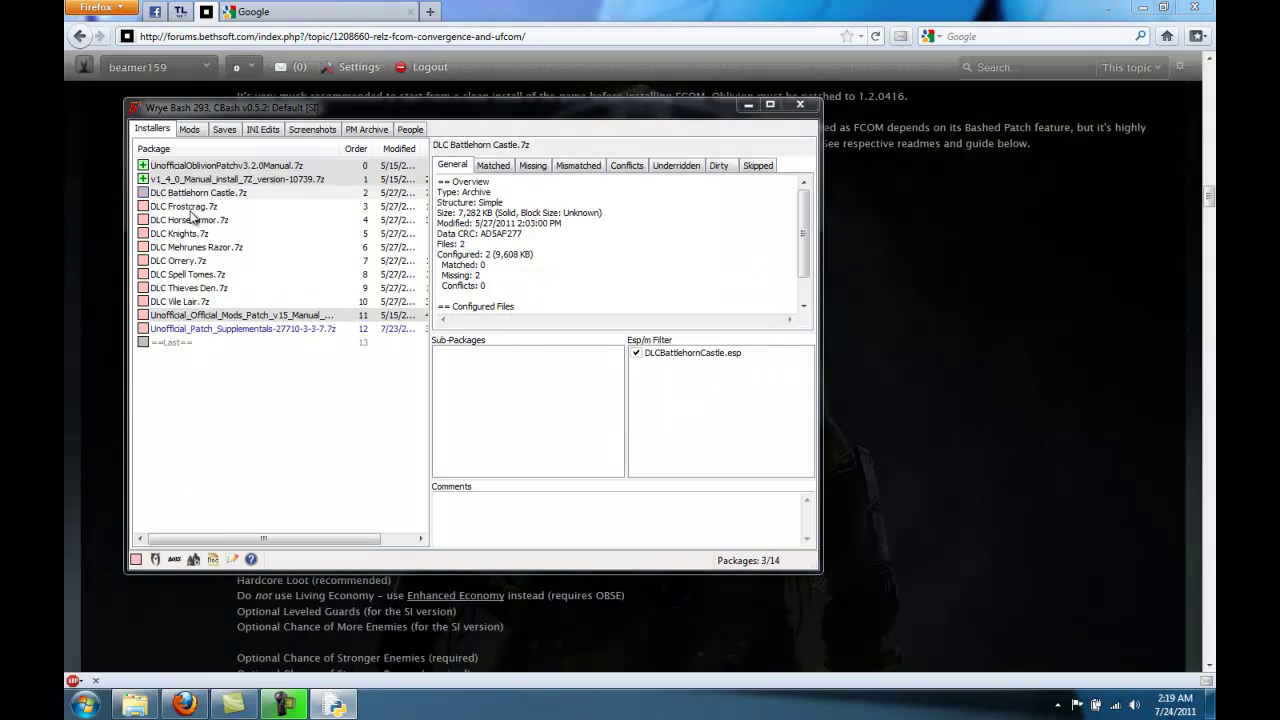
pyautogui.rightClick(185, 206)
pyautogui.click(222, 481)
pyautogui.click(183, 220)
pyautogui.rightClick(183, 222)
pyautogui.click(221, 490)
pyautogui.rightClick(180, 233)
pyautogui.click(221, 490)
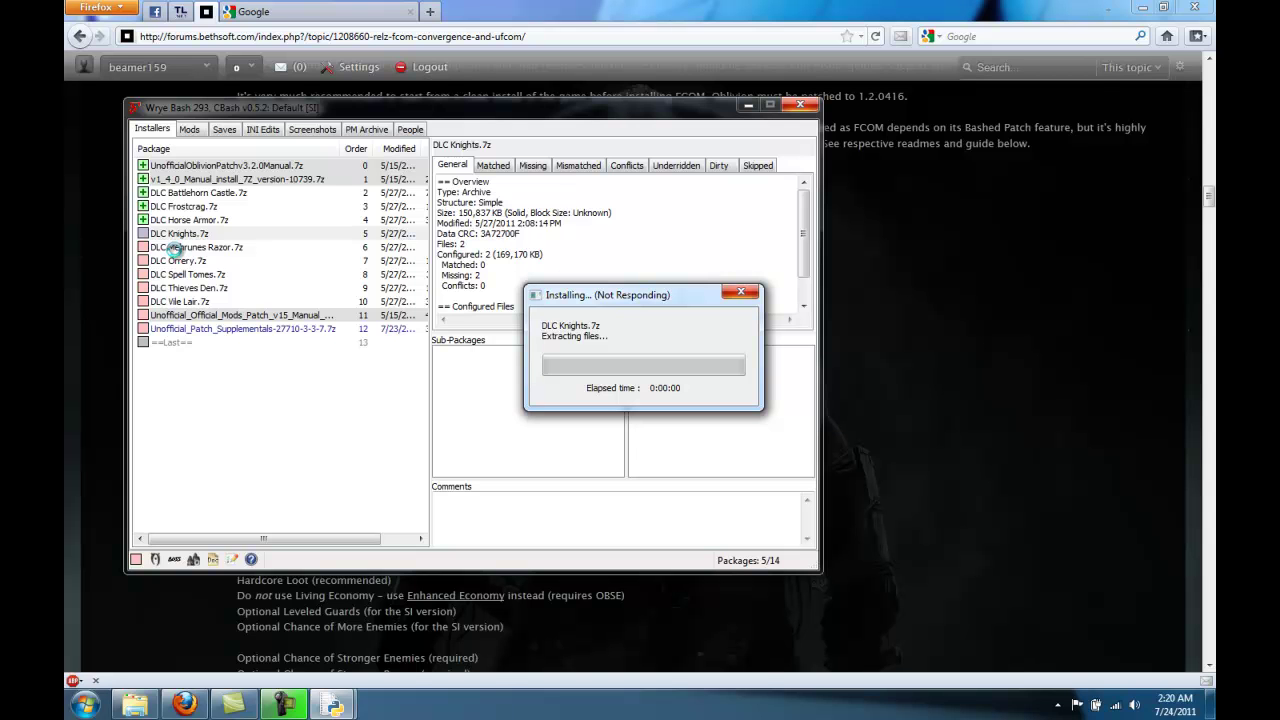
# Install the DLC Mehrunes Razor, DLC Orrery, DLC Spell Tomes, DLC Thieves Den and DLC Vile Lair packages
pyautogui.rightClick(177, 247)
pyautogui.click(211, 494)
pyautogui.rightClick(180, 260)
pyautogui.click(225, 492)
pyautogui.rightClick(205, 278)
pyautogui.click(227, 494)
pyautogui.rightClick(205, 288)
pyautogui.click(227, 494)
pyautogui.rightClick(205, 301)
pyautogui.click(227, 494)
# Exclude DLCThievesDen - Unofficial Patch - SSSB.esp from Unofficial_Official_Mods_Patch_v15_Manual_Version-9969.7z and install the package
pyautogui.click(255, 315)
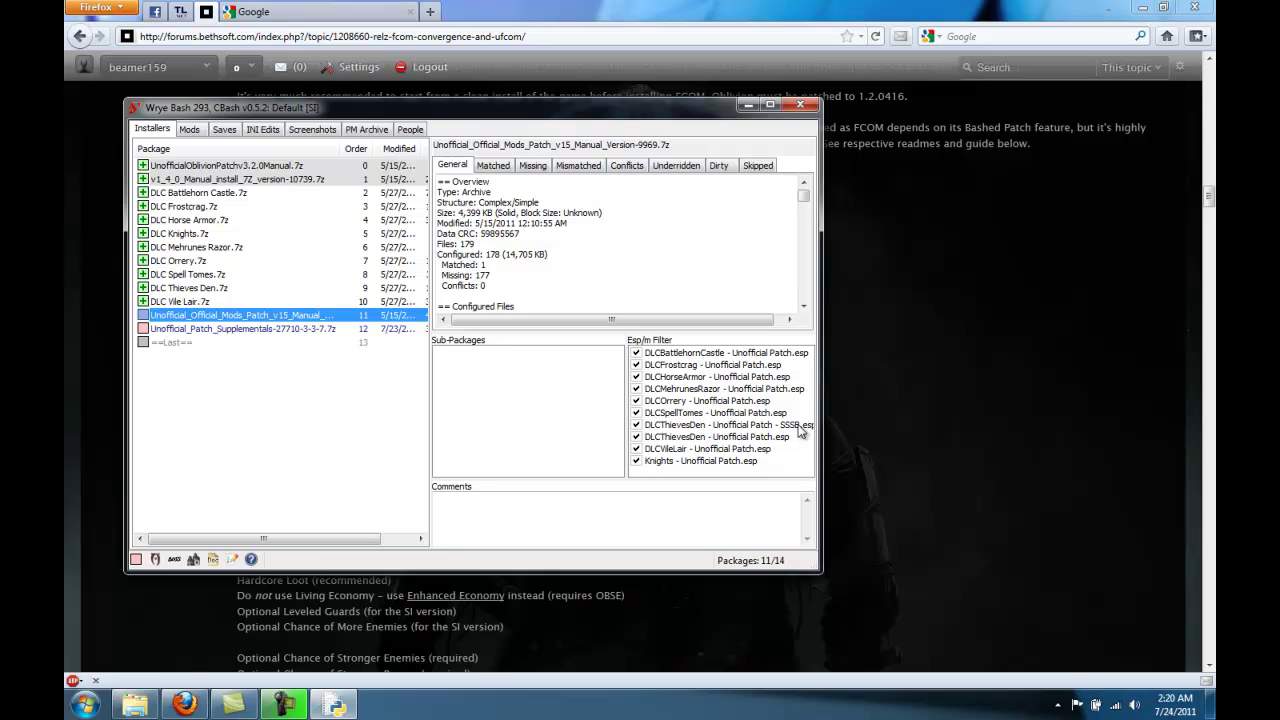
pyautogui.click(637, 425)
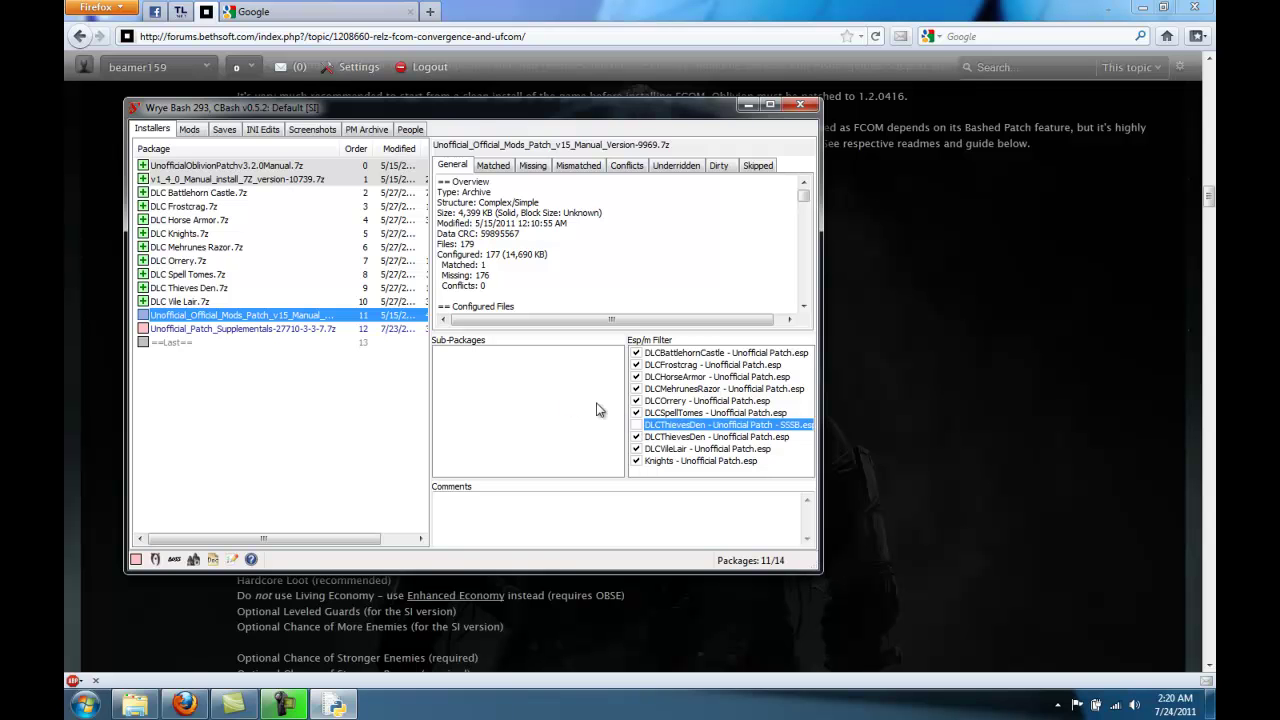
pyautogui.rightClick(233, 315)
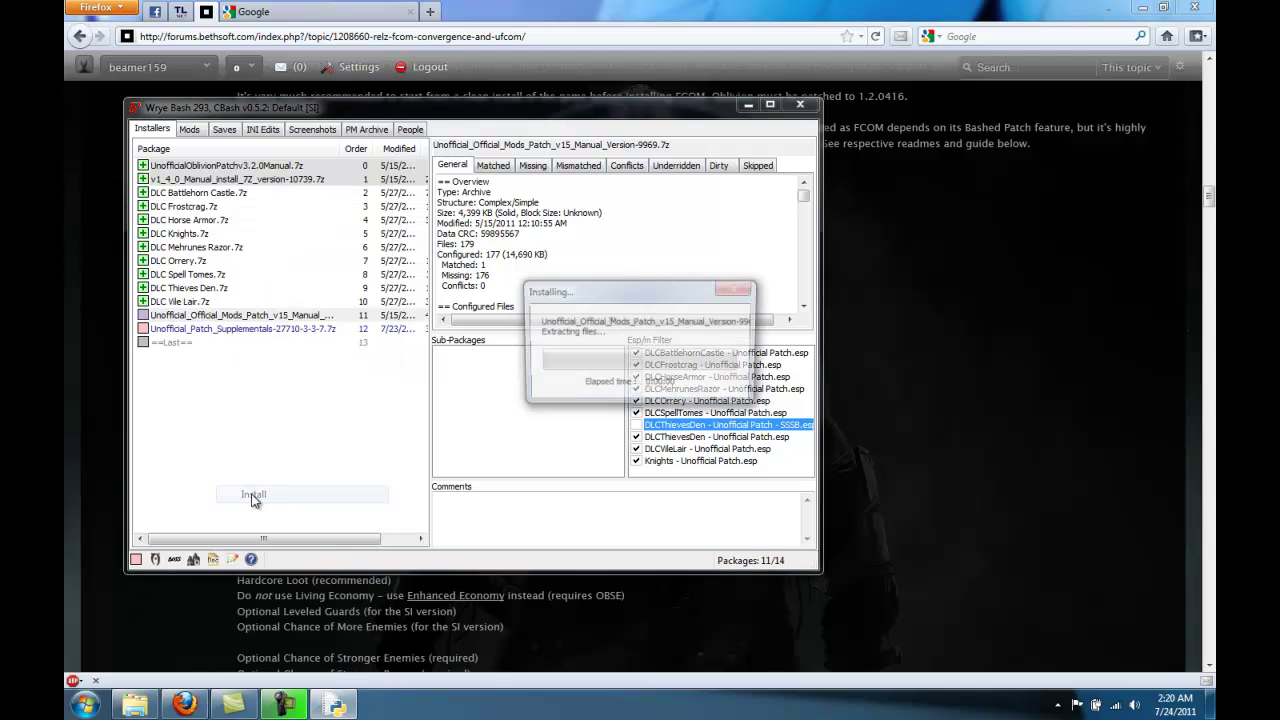
pyautogui.click(254, 494)
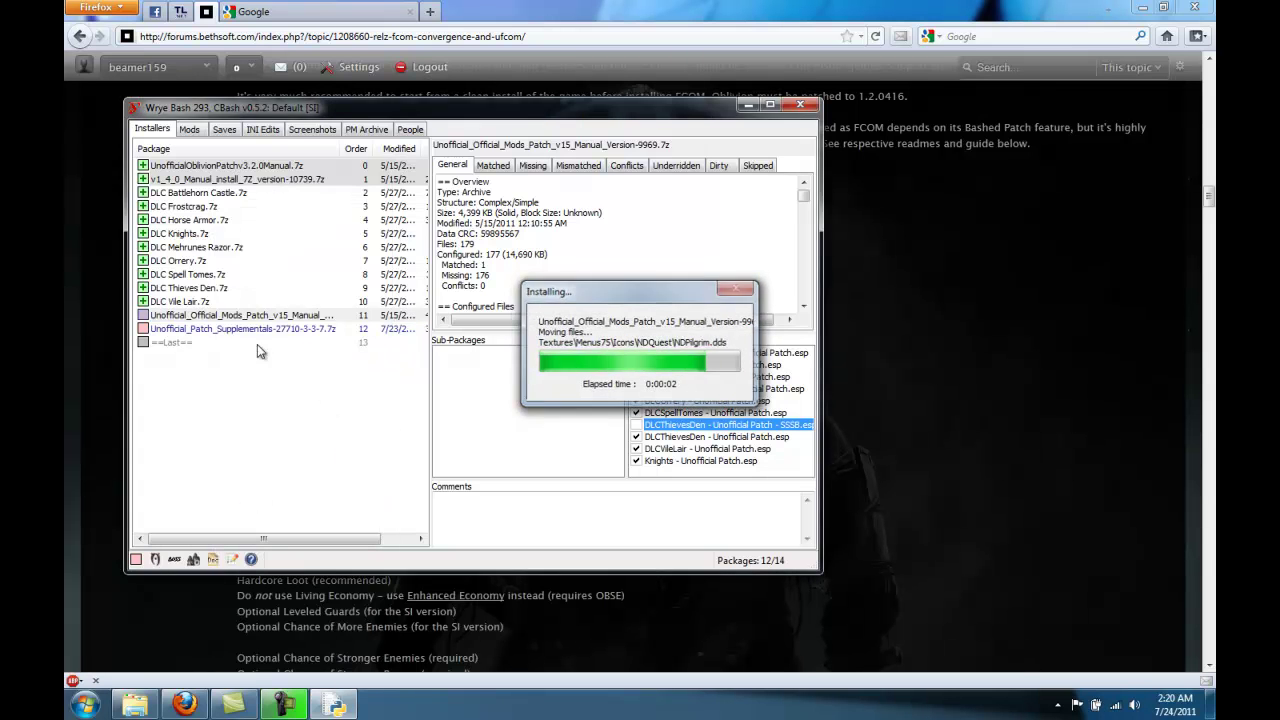
# Include all ten sub-packages, 00 through 09, of Unofficial_Patch_Supplementals-27710-3-3-7.7z and install the package
pyautogui.click(173, 328)
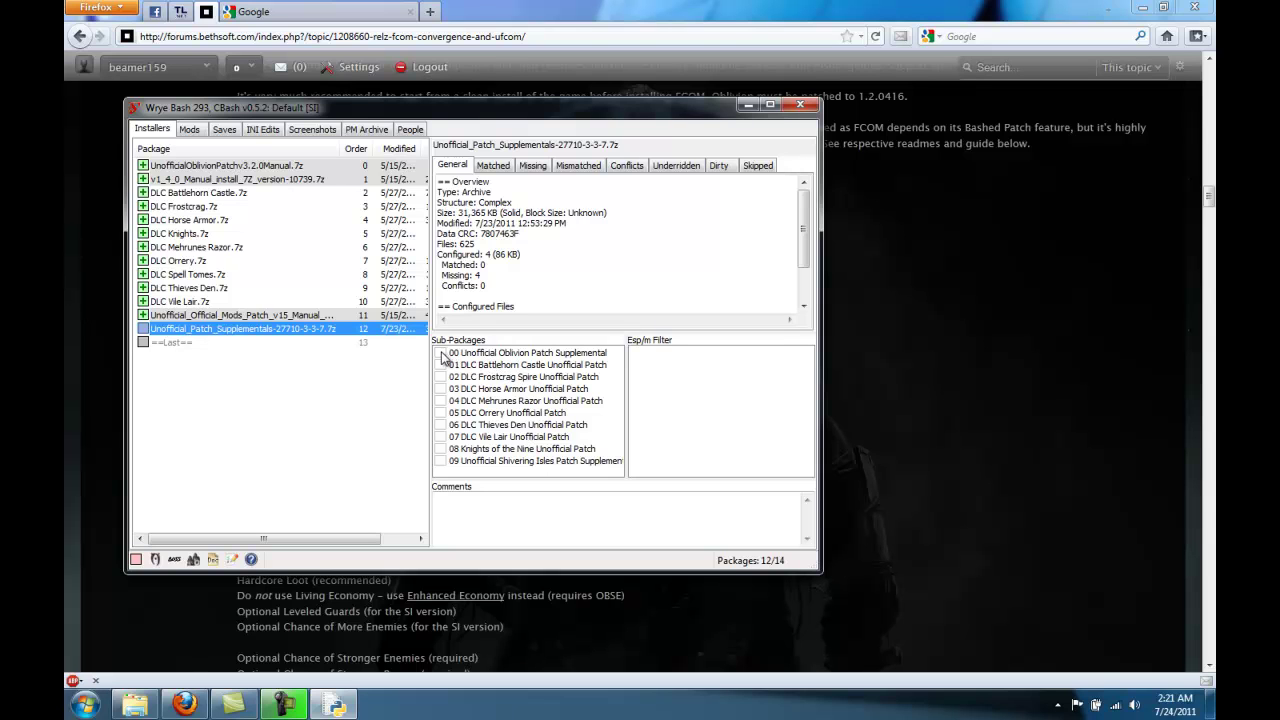
pyautogui.click(441, 353)
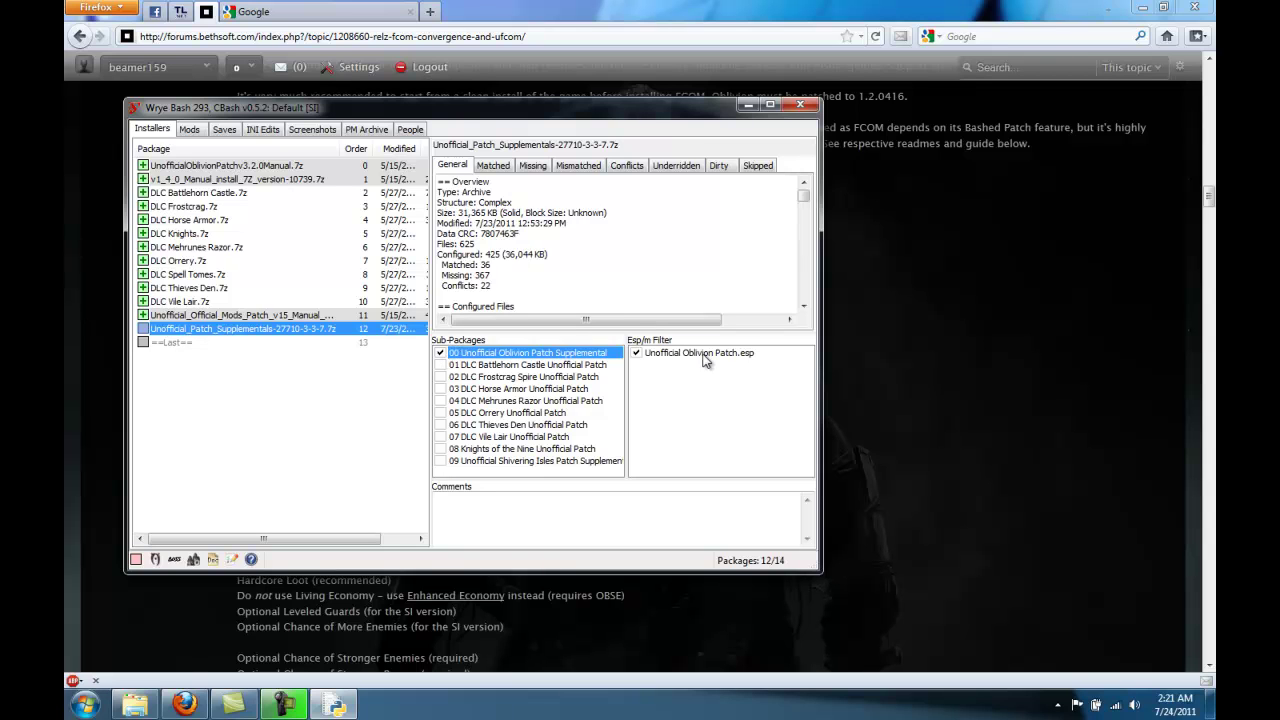
pyautogui.click(441, 366)
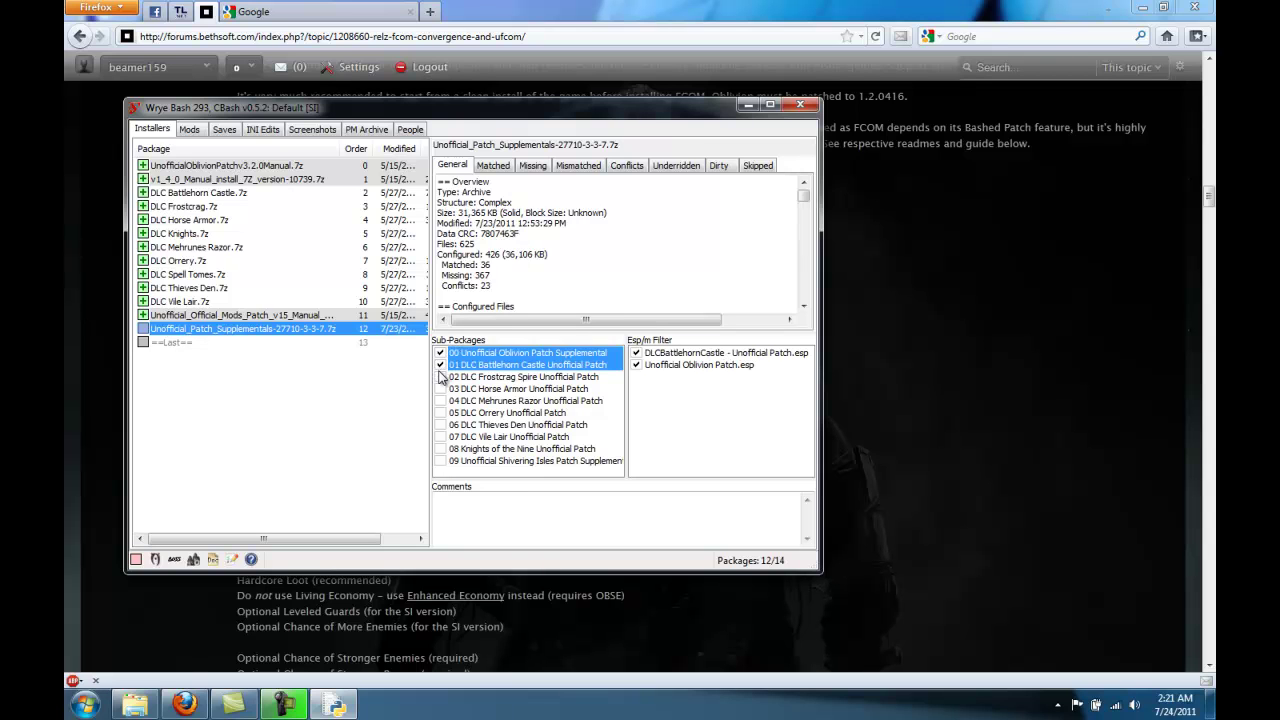
pyautogui.click(441, 377)
pyautogui.click(441, 389)
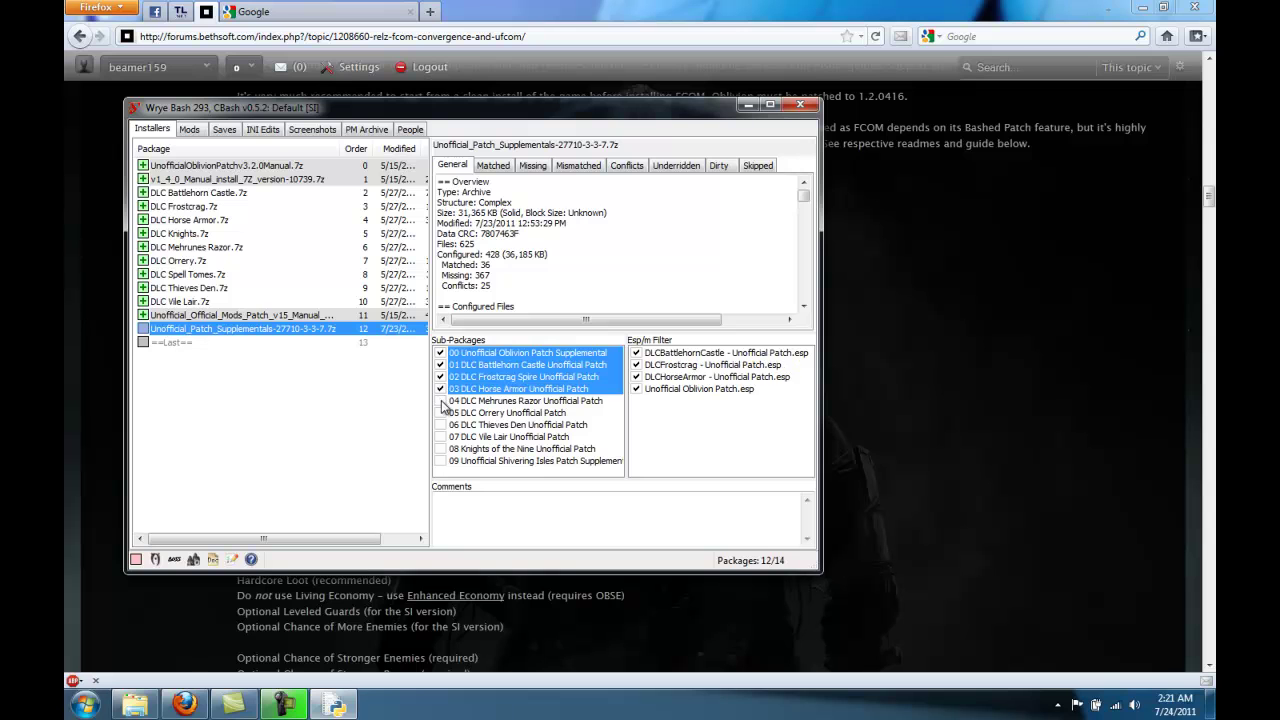
pyautogui.click(441, 401)
pyautogui.click(441, 413)
pyautogui.click(441, 425)
pyautogui.click(441, 437)
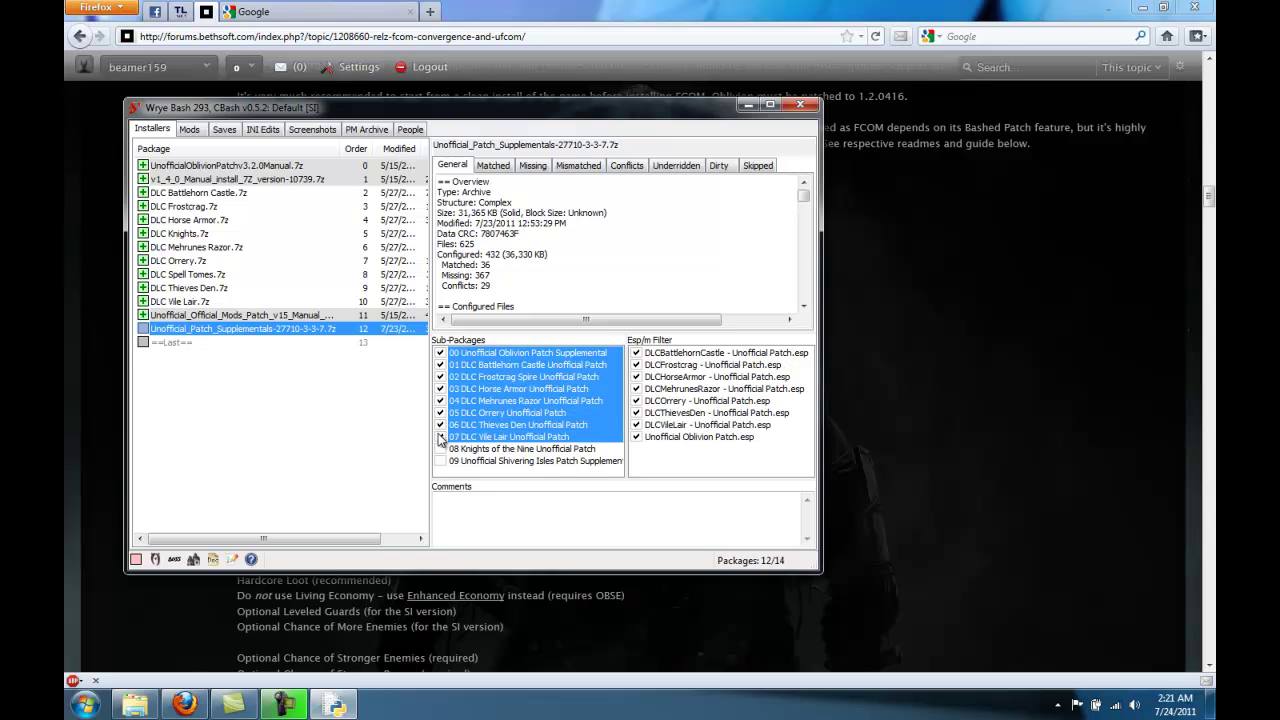
pyautogui.click(441, 449)
pyautogui.click(441, 461)
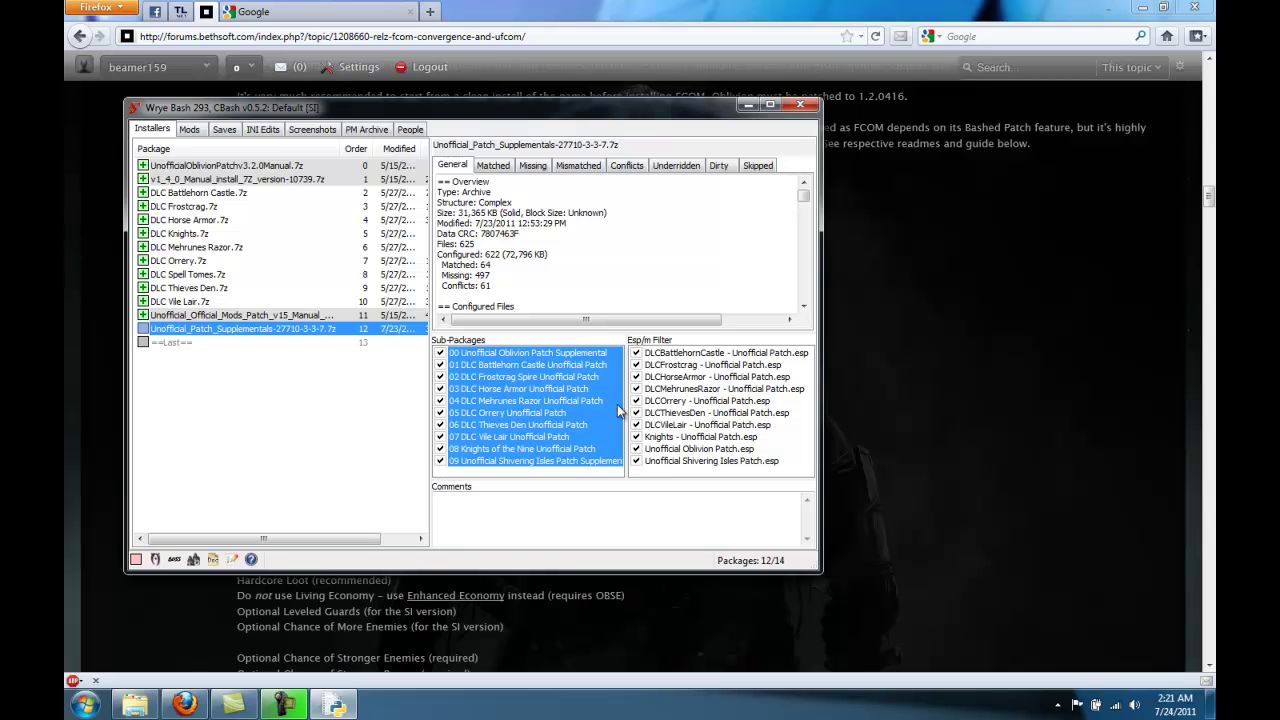
pyautogui.rightClick(264, 330)
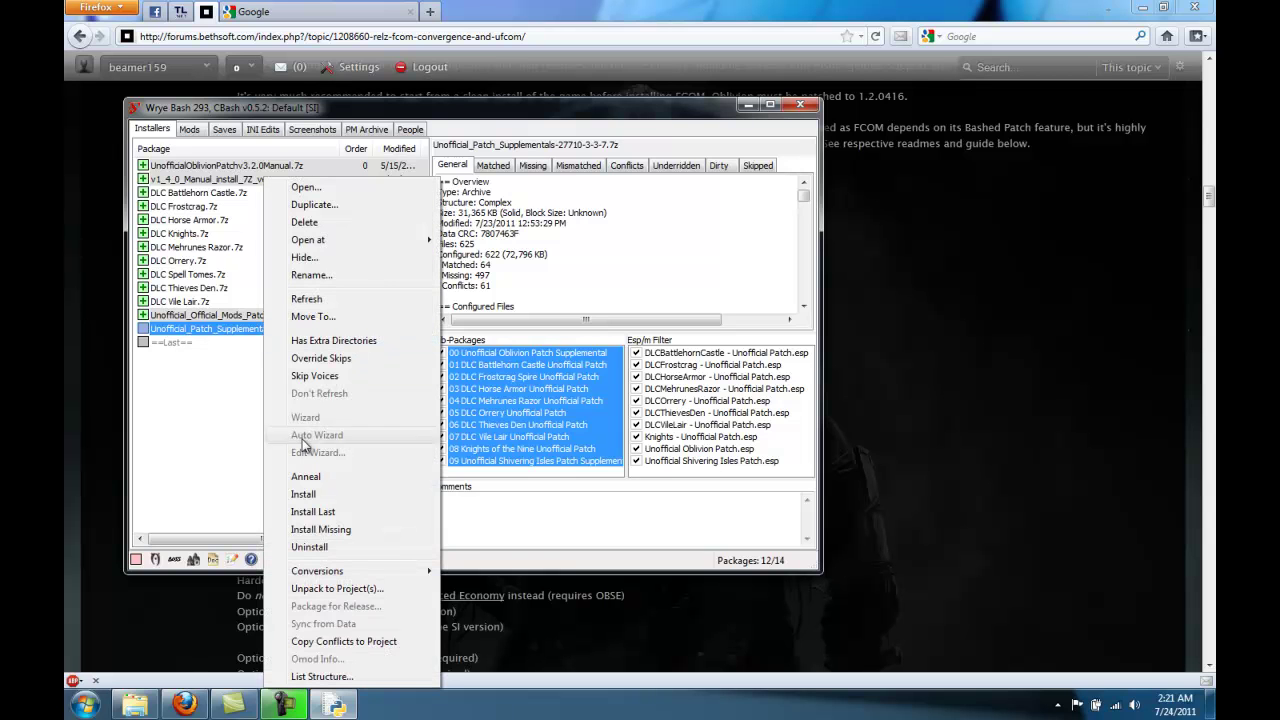
pyautogui.click(305, 494)
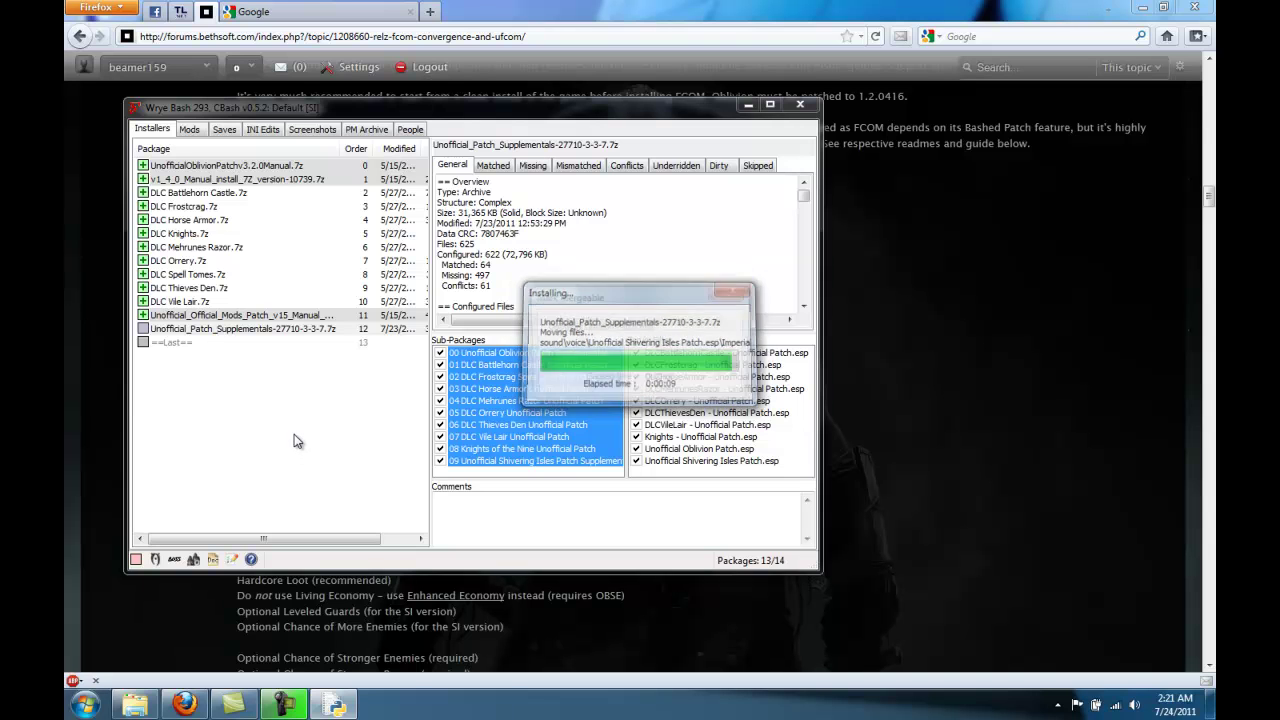
# Activate DLCBattlehornCastle - Unofficial Patch.esp together with its master in the list of installed mods
pyautogui.click(188, 129)
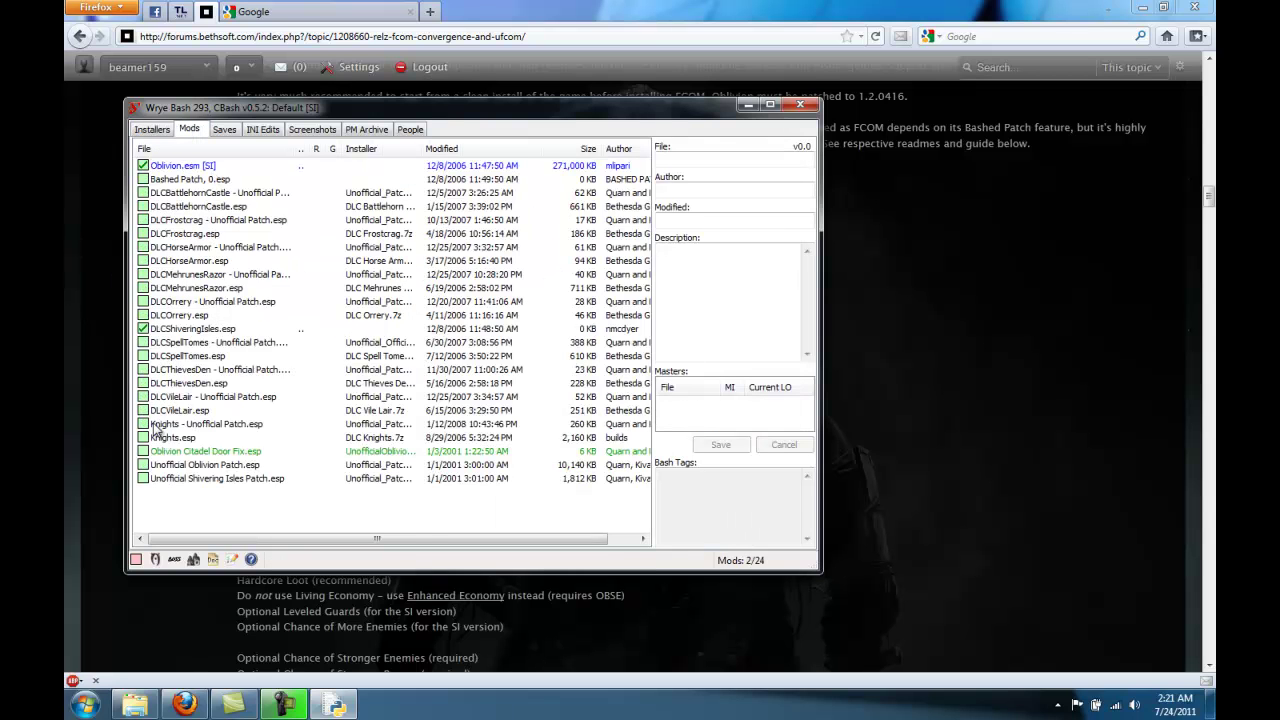
pyautogui.hotkey('ctrl', 'shift', 'Tab')
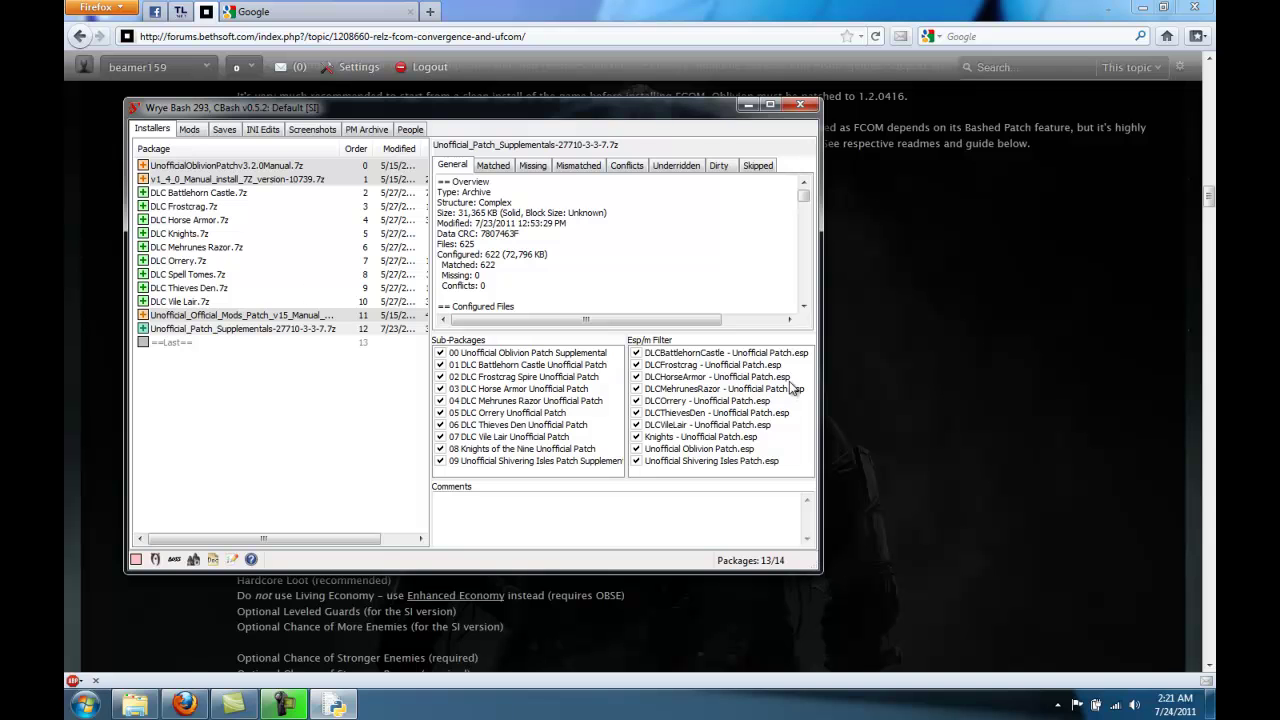
pyautogui.click(190, 130)
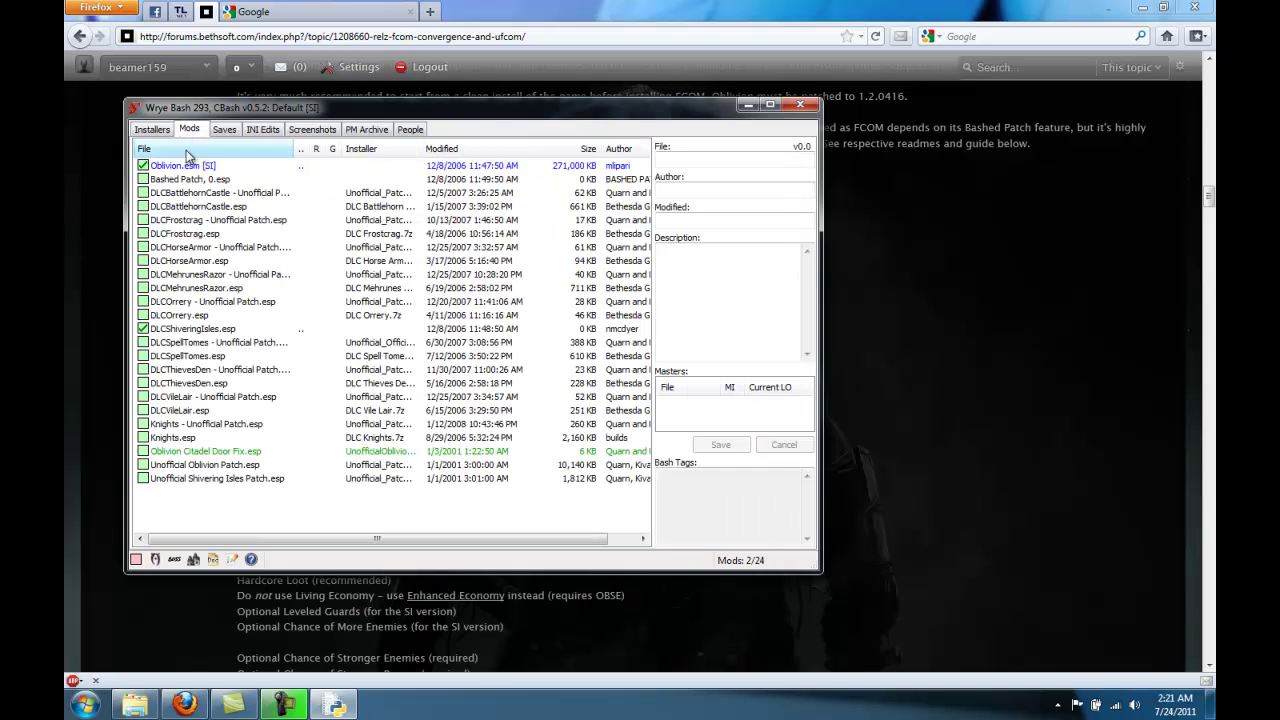
pyautogui.click(143, 192)
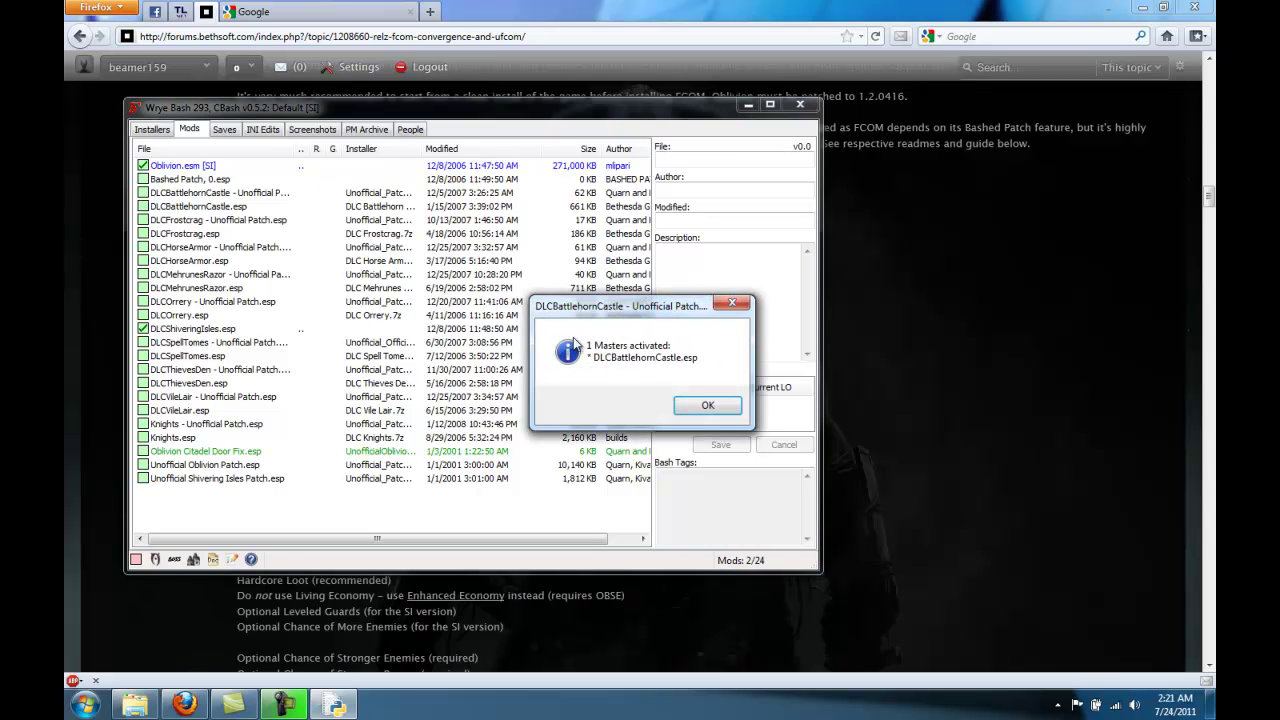
pyautogui.click(707, 406)
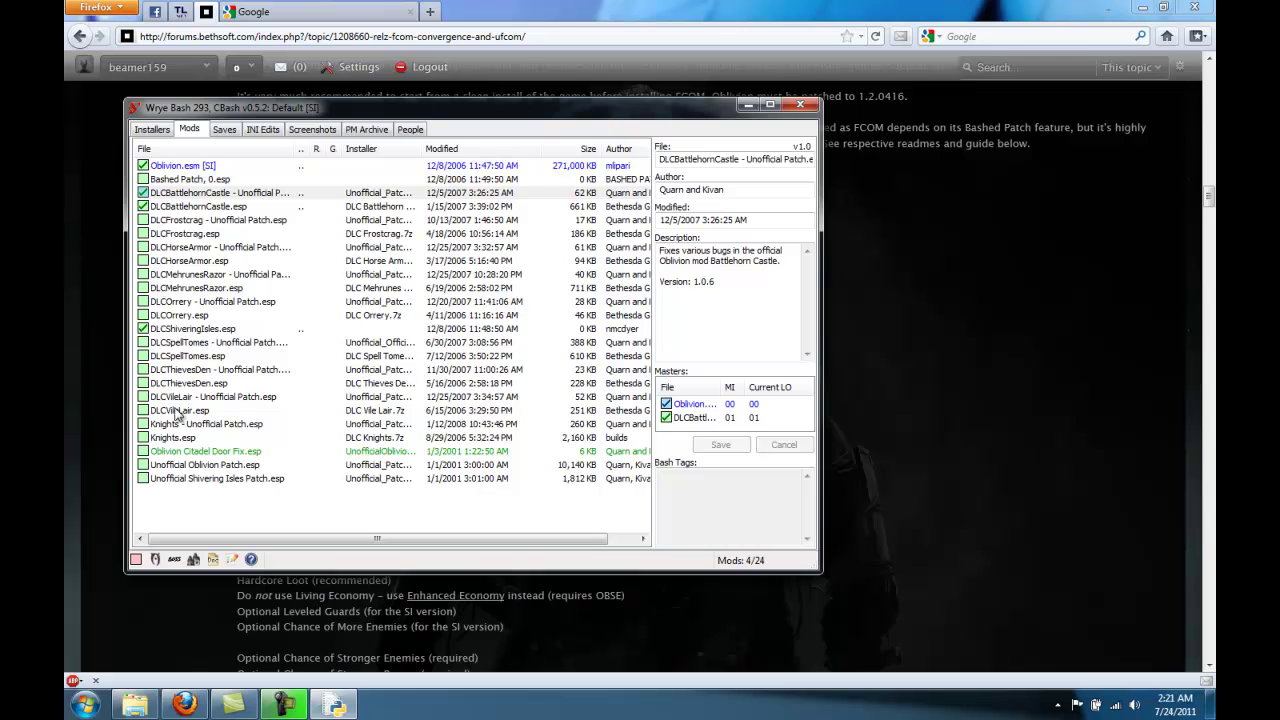
# Activate the unofficial patches for DLCFrostcrag, DLCHorseArmor, DLCMehrunesRazor and DLCOrrery together with their masters
pyautogui.click(143, 221)
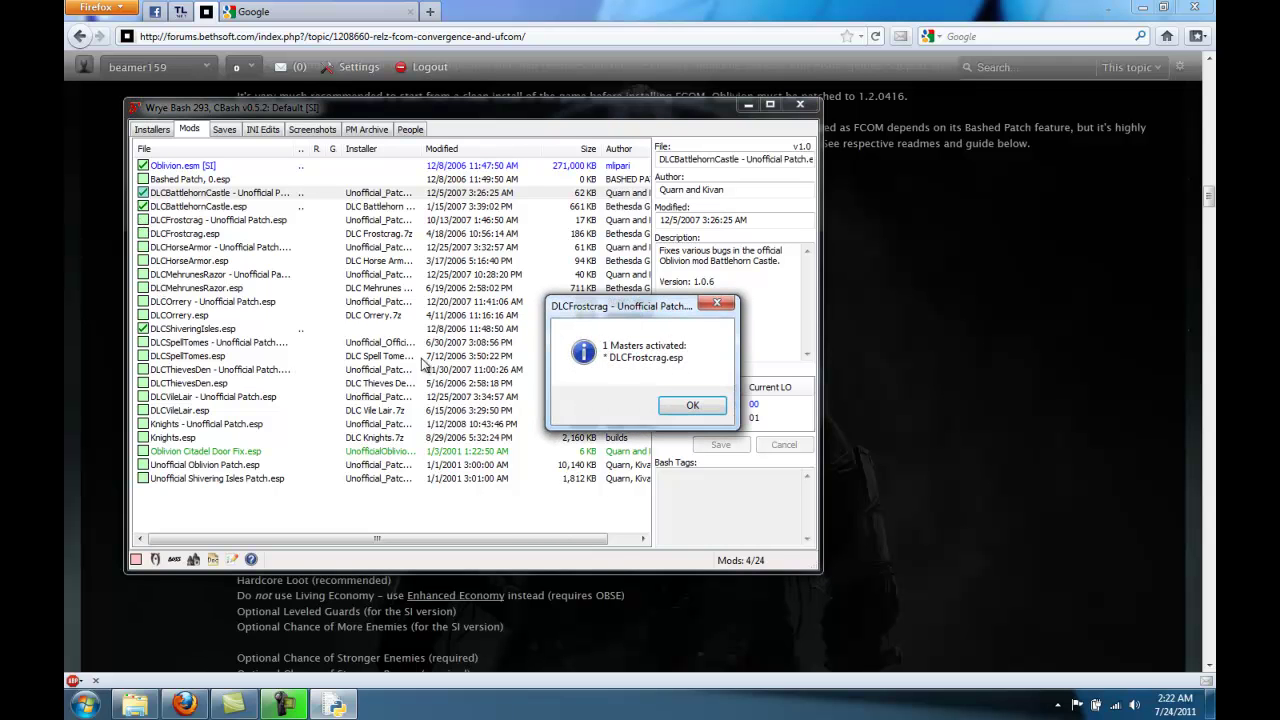
pyautogui.click(676, 407)
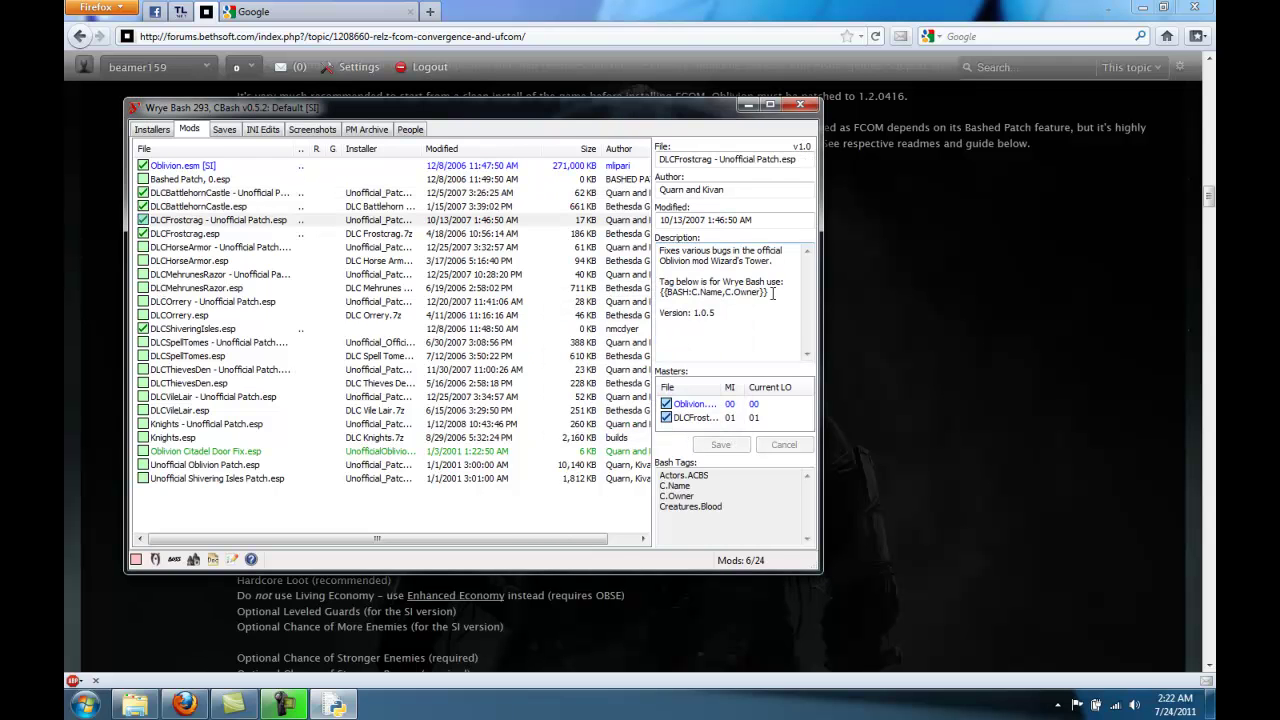
pyautogui.click(143, 247)
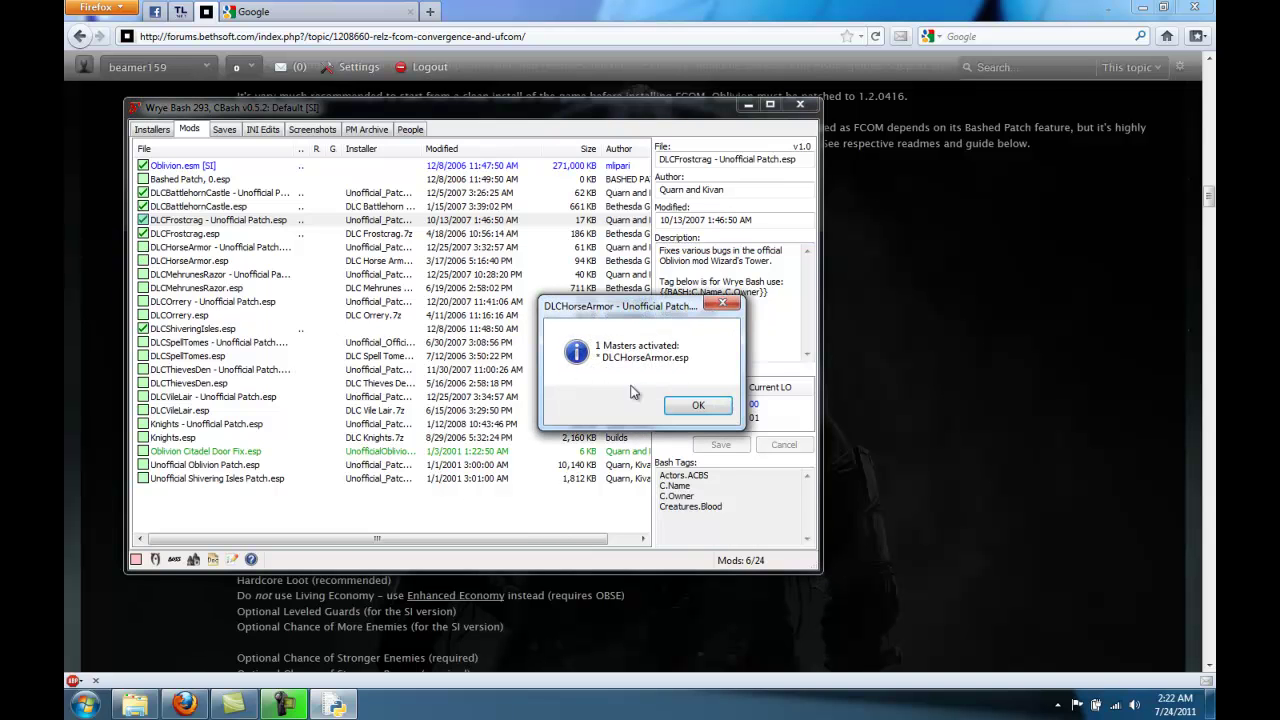
pyautogui.click(695, 405)
pyautogui.click(143, 274)
pyautogui.click(692, 403)
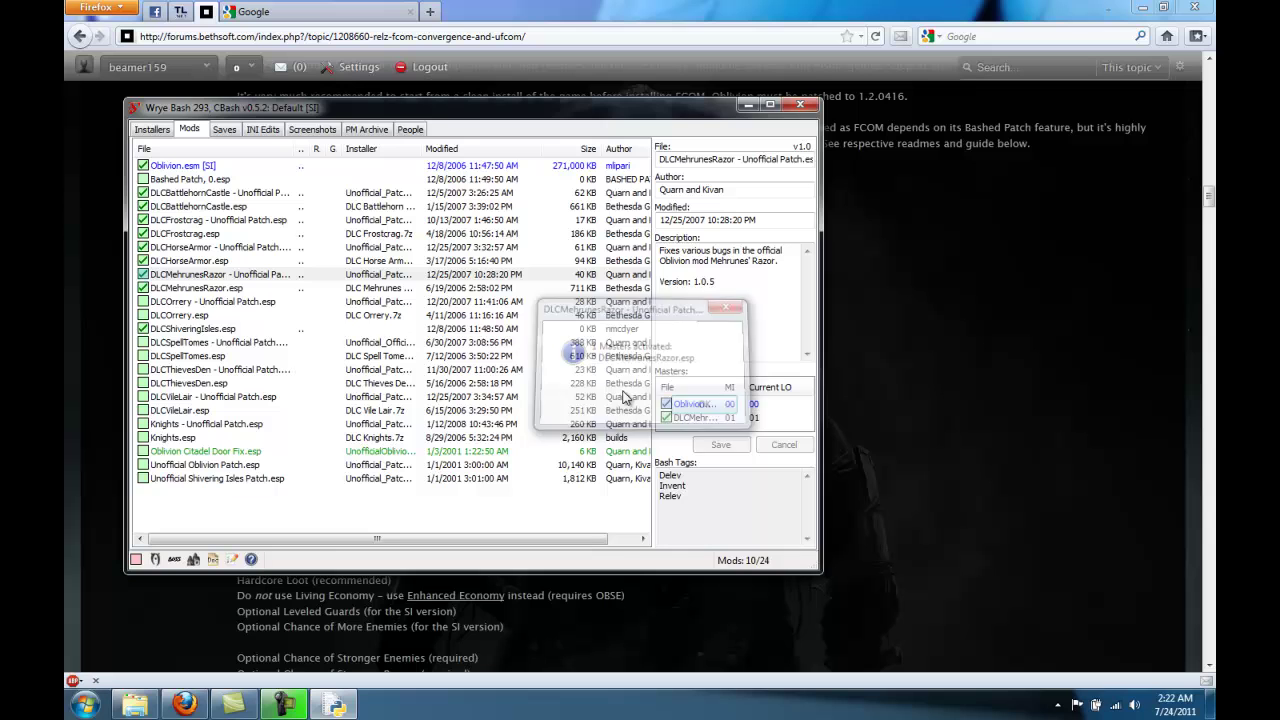
pyautogui.click(143, 301)
pyautogui.click(692, 405)
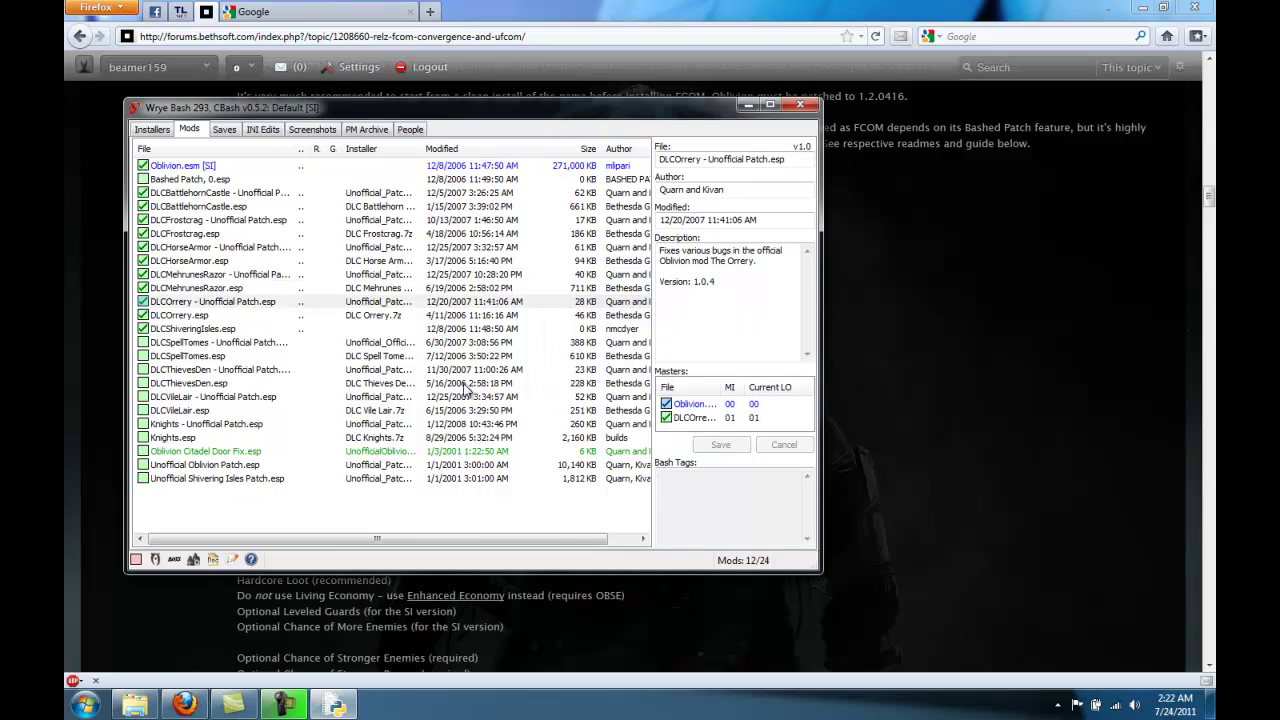
# Activate the unofficial patches for DLCSpellTomes, DLCThievesDen, DLCVileLair and Knights together with their masters
pyautogui.click(143, 342)
pyautogui.click(690, 406)
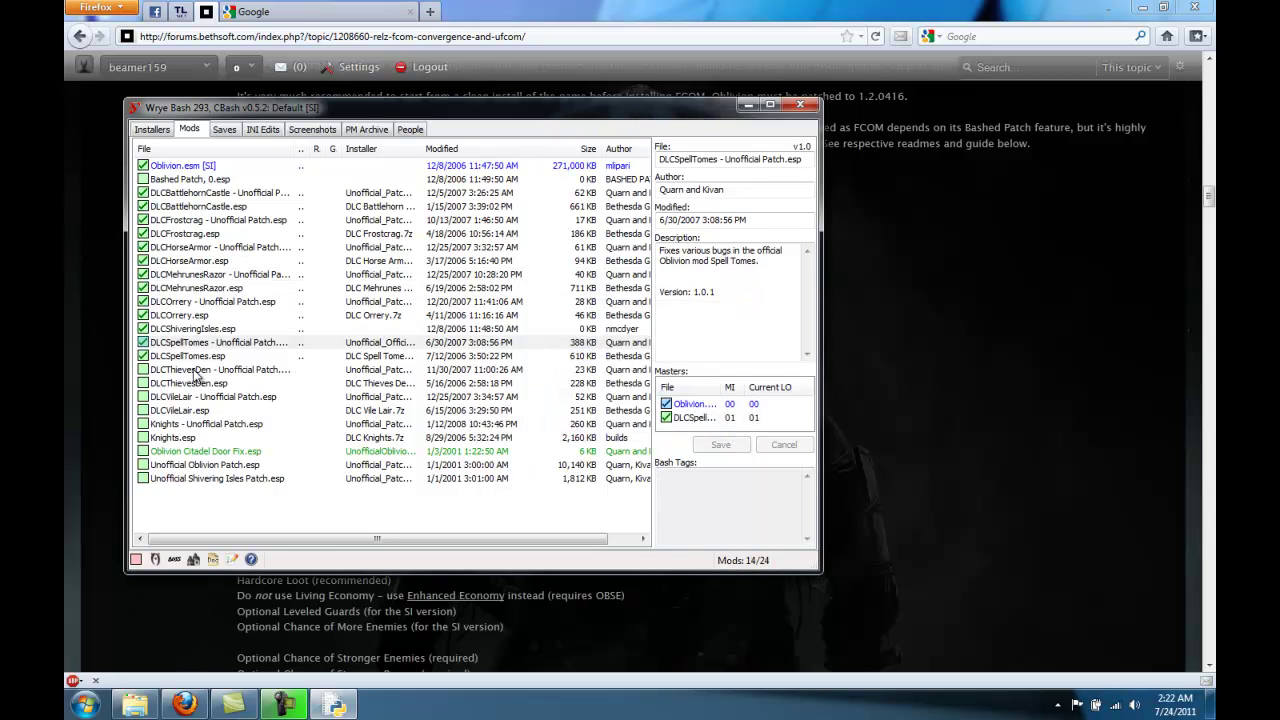
pyautogui.click(143, 369)
pyautogui.click(690, 406)
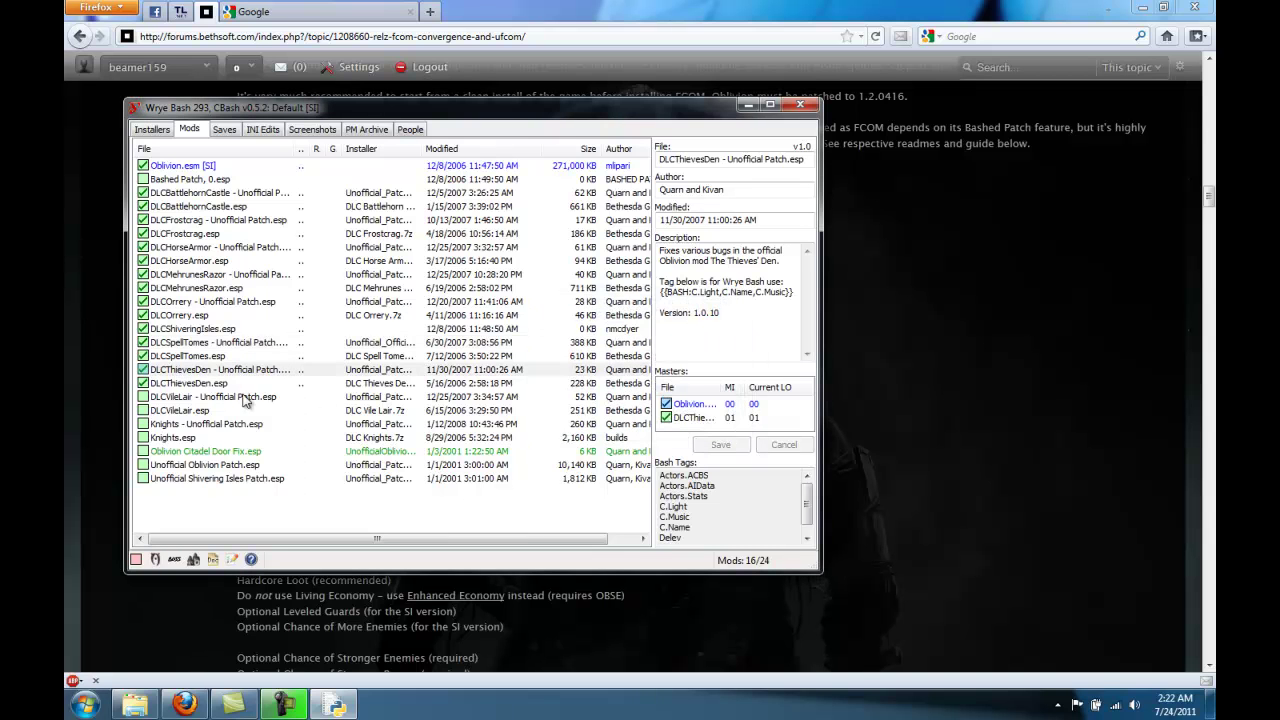
pyautogui.click(143, 396)
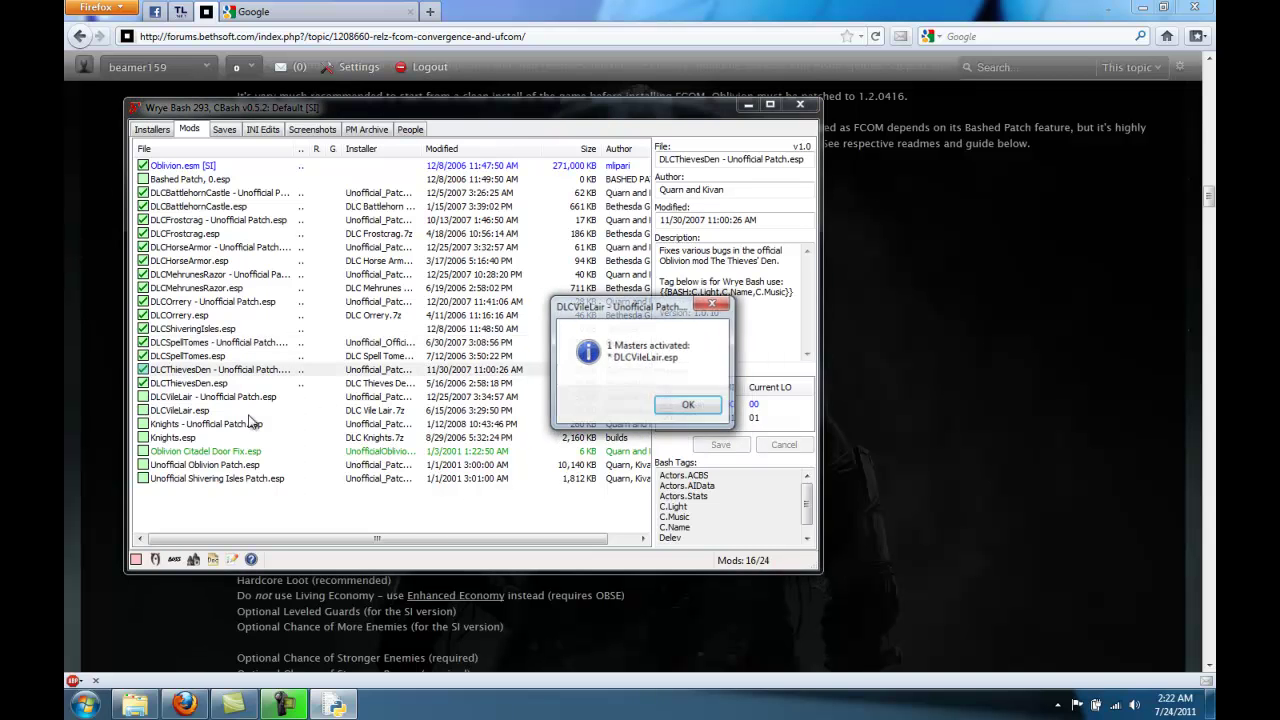
pyautogui.click(690, 406)
pyautogui.click(143, 423)
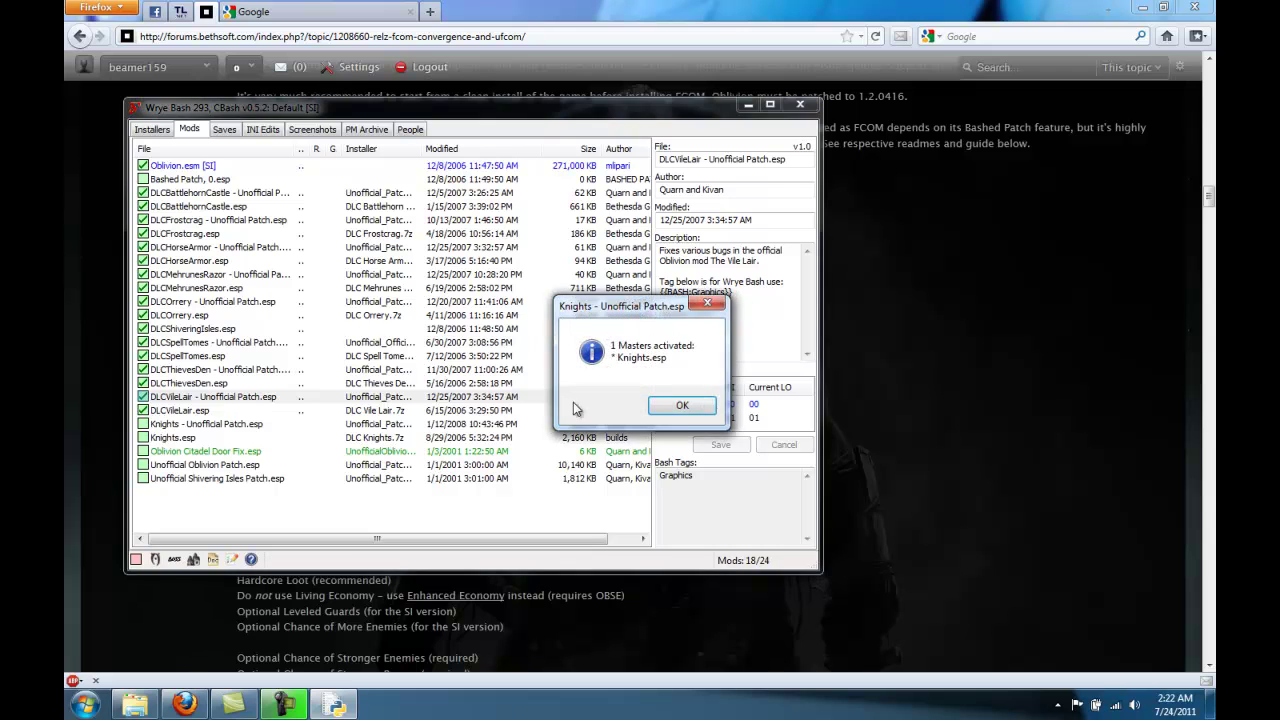
pyautogui.click(677, 408)
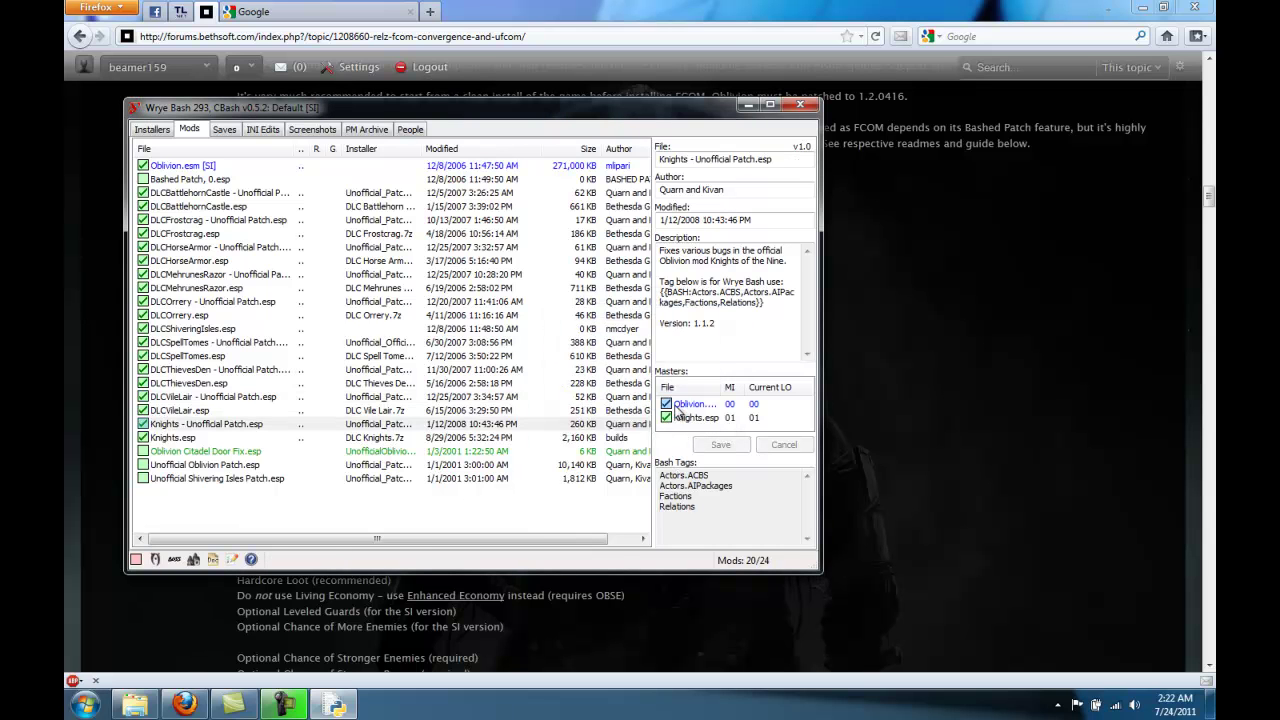
# Activate Unofficial Oblivion Patch.esp and Unofficial Shivering Isles Patch.esp, and sort the mod list by a widened Load Order column
pyautogui.click(143, 465)
pyautogui.click(143, 479)
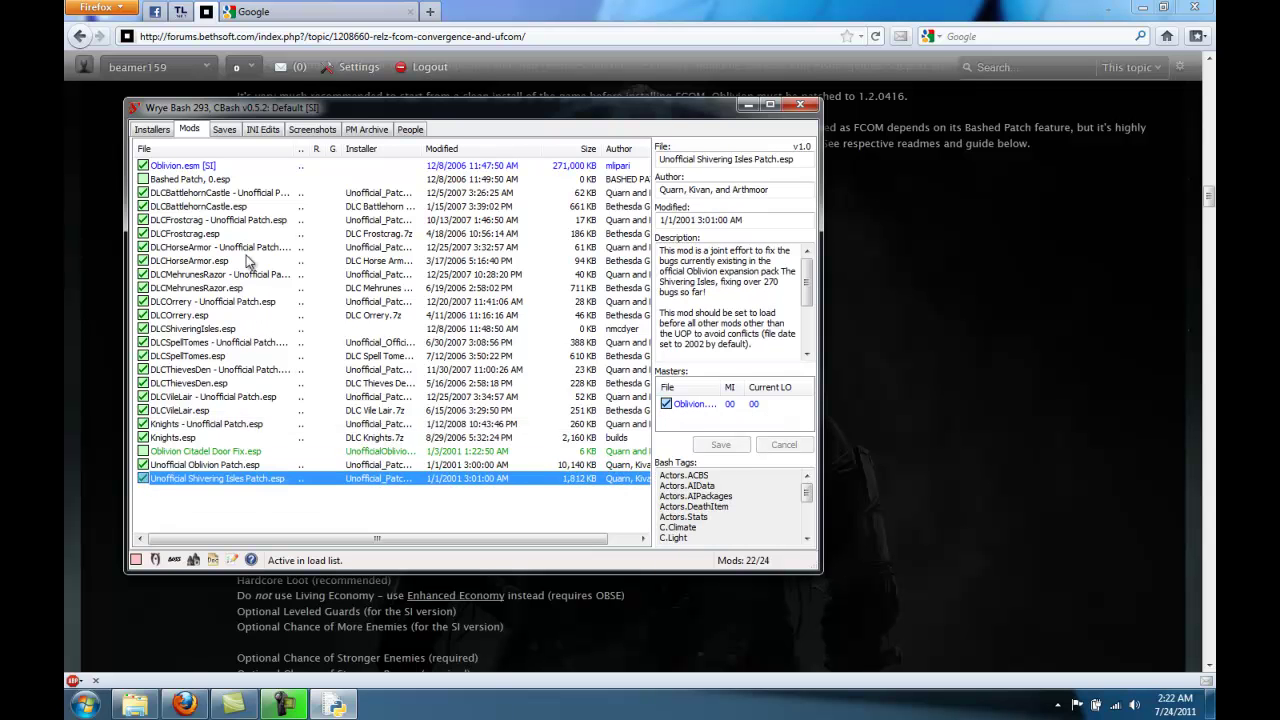
pyautogui.moveTo(308, 148); pyautogui.dragTo(352, 149)
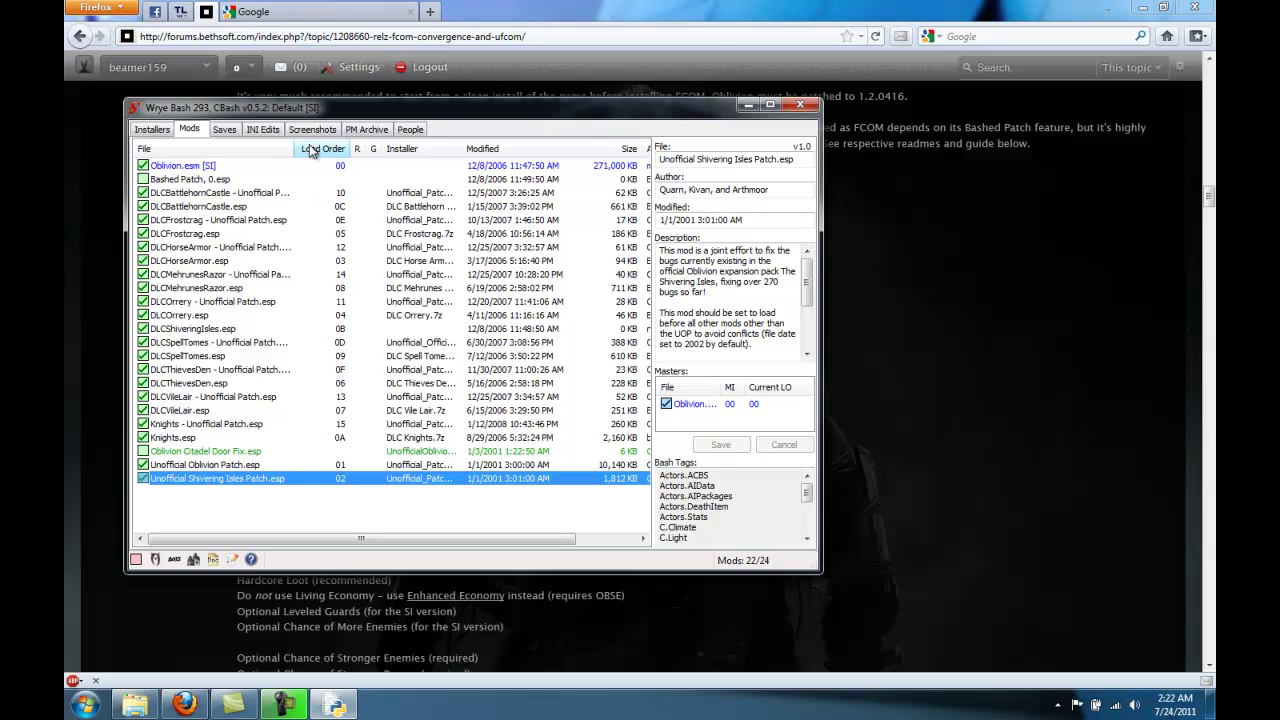
pyautogui.click(311, 150)
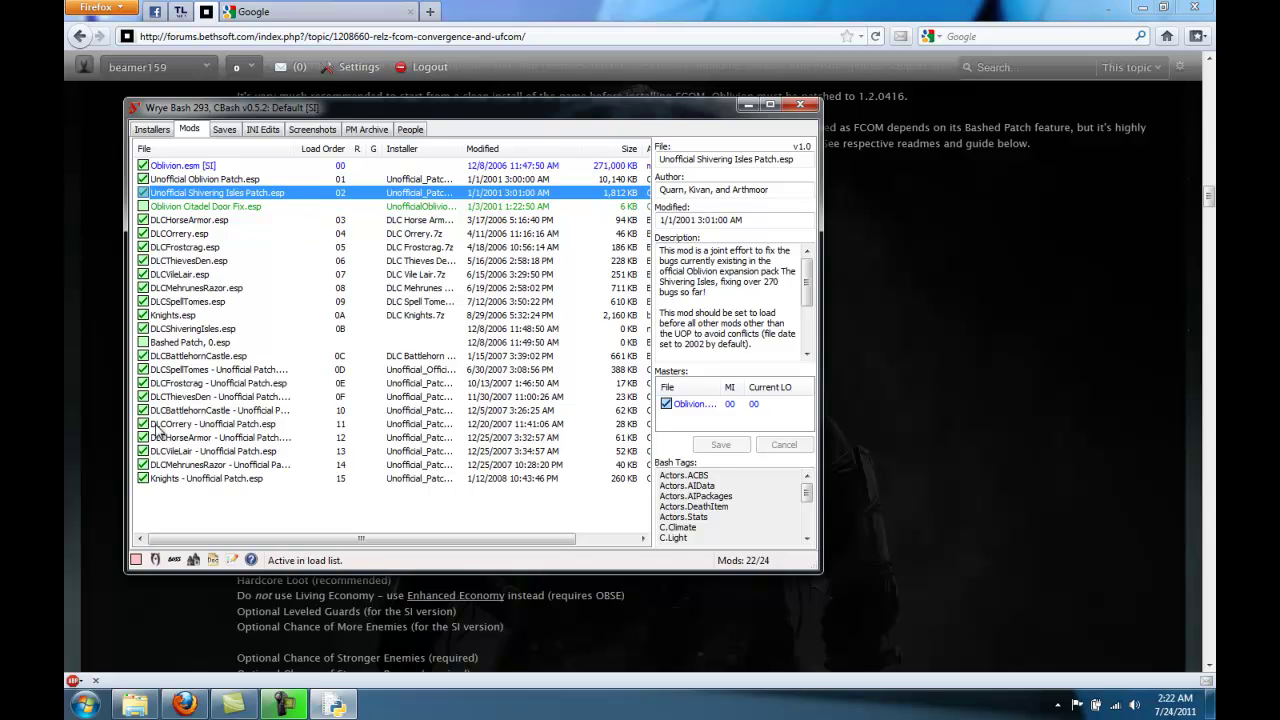
# Run BOSS to sort the load order, check its log summary for warnings and errors, and close the browser with all its tabs
pyautogui.click(176, 561)
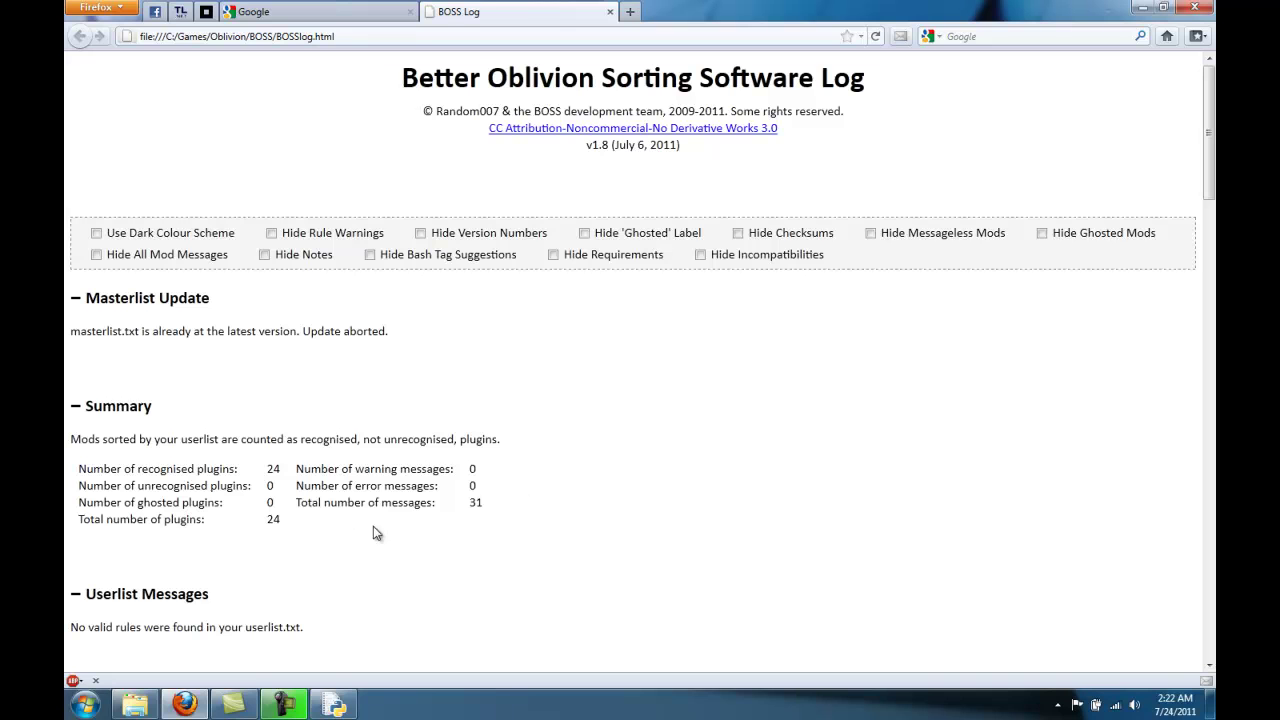
pyautogui.moveTo(355, 469); pyautogui.dragTo(474, 469)
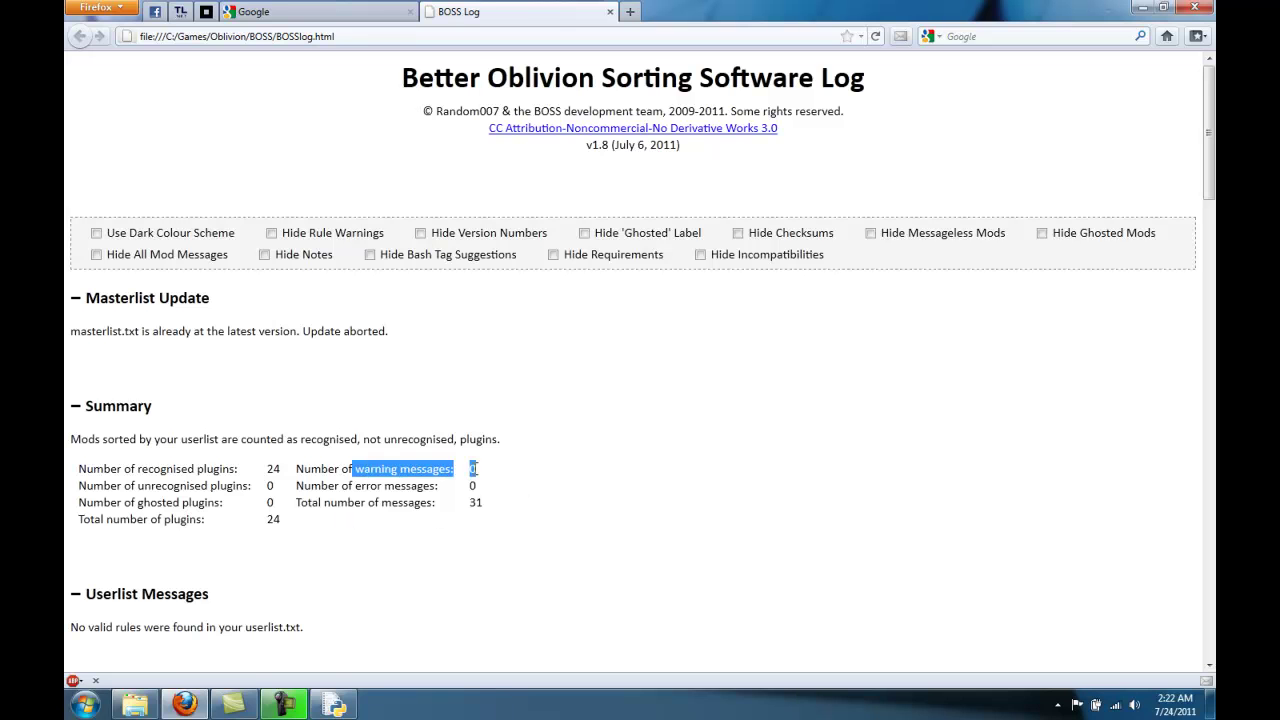
pyautogui.click(353, 484)
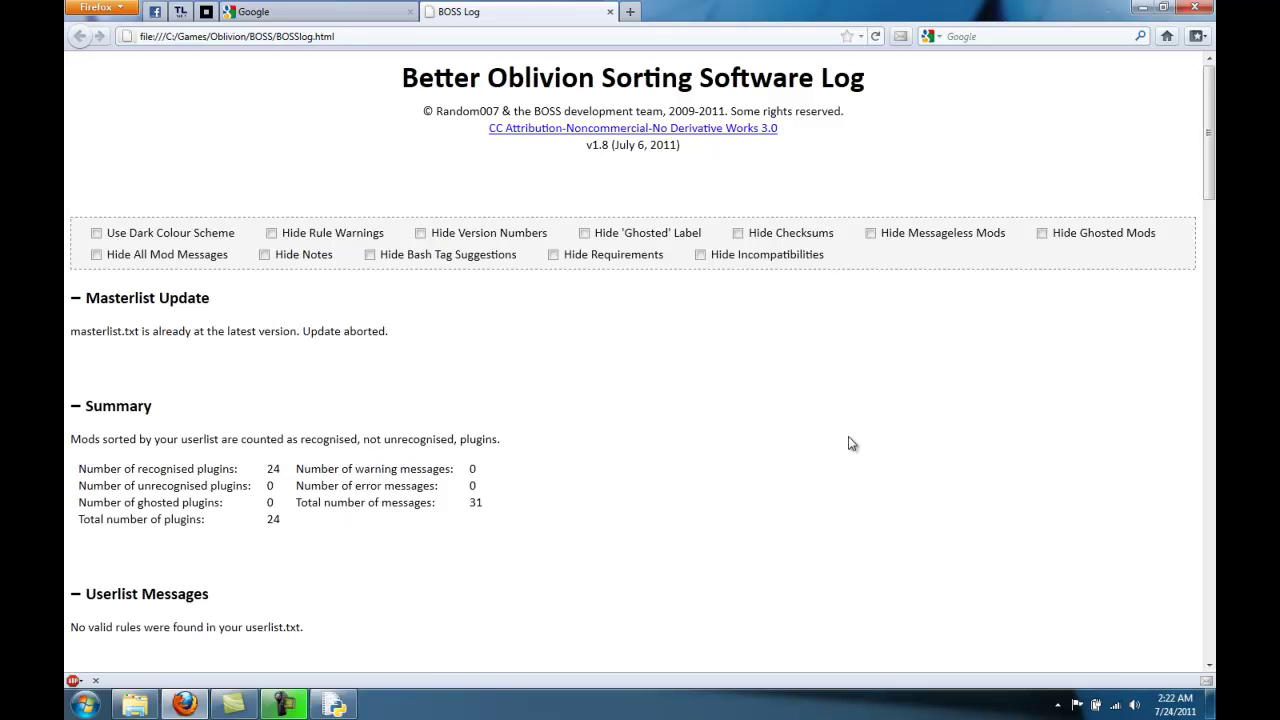
pyautogui.click(1197, 10)
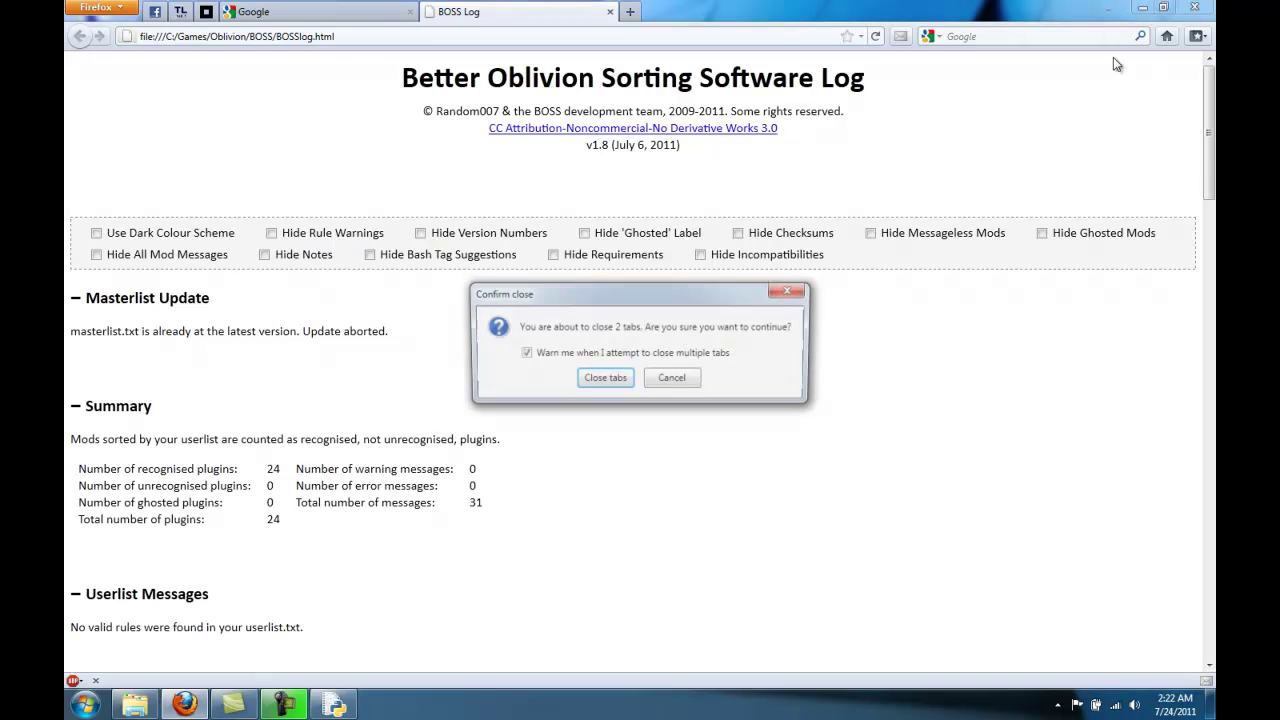
pyautogui.click(604, 379)
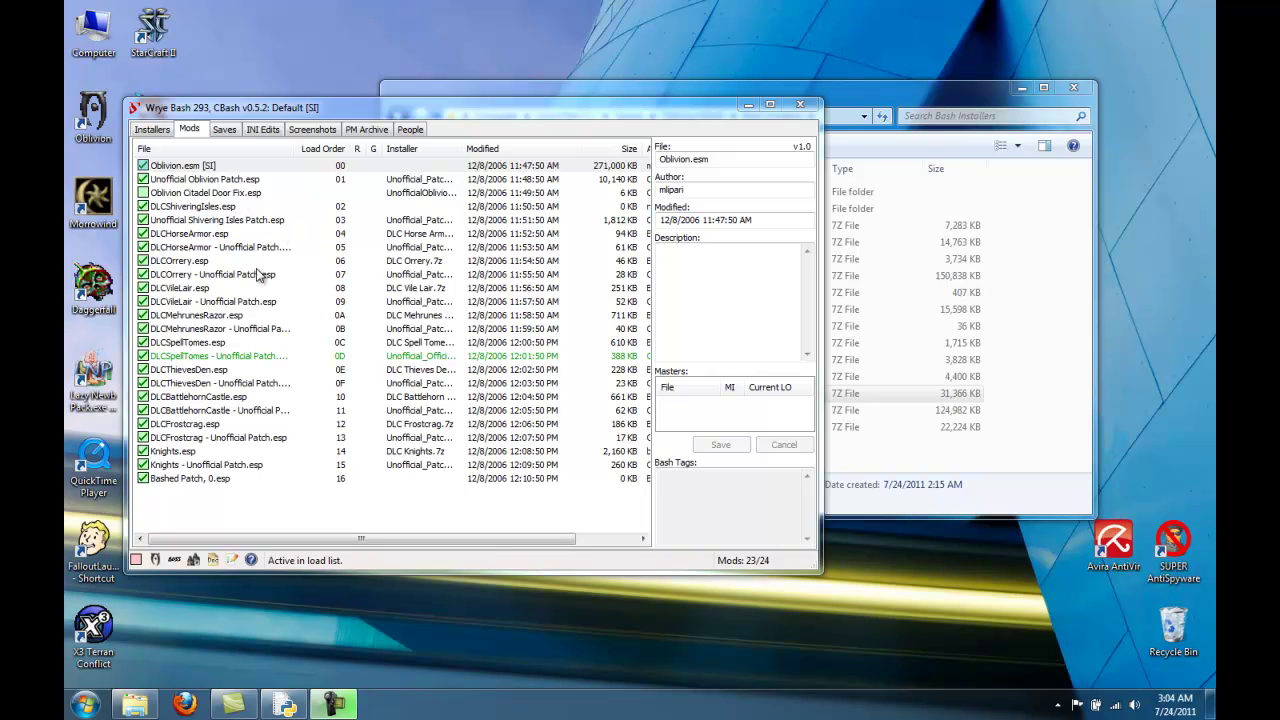
# Start Rebuild Patch on Bashed Patch, 0.esp, accept deactivating DLCSpellTomes - Unofficial Patch.esp, and leave the patch configuration without building
pyautogui.rightClick(172, 487)
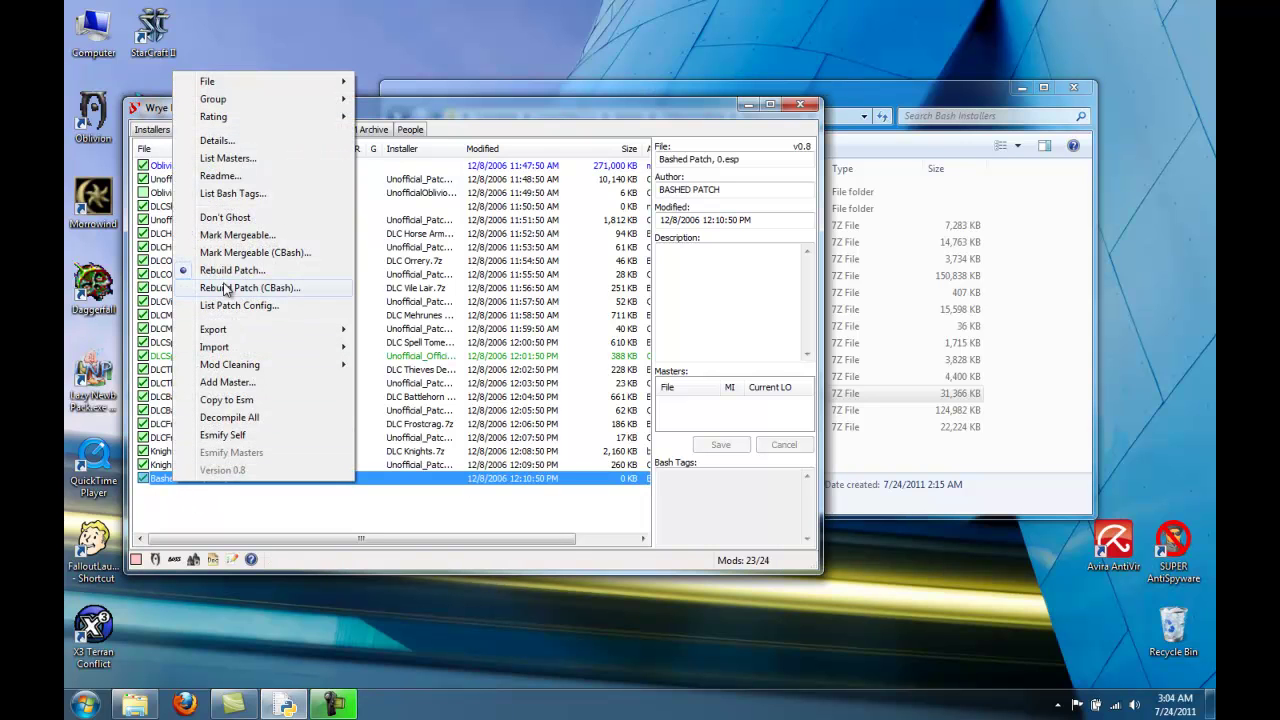
pyautogui.click(226, 277)
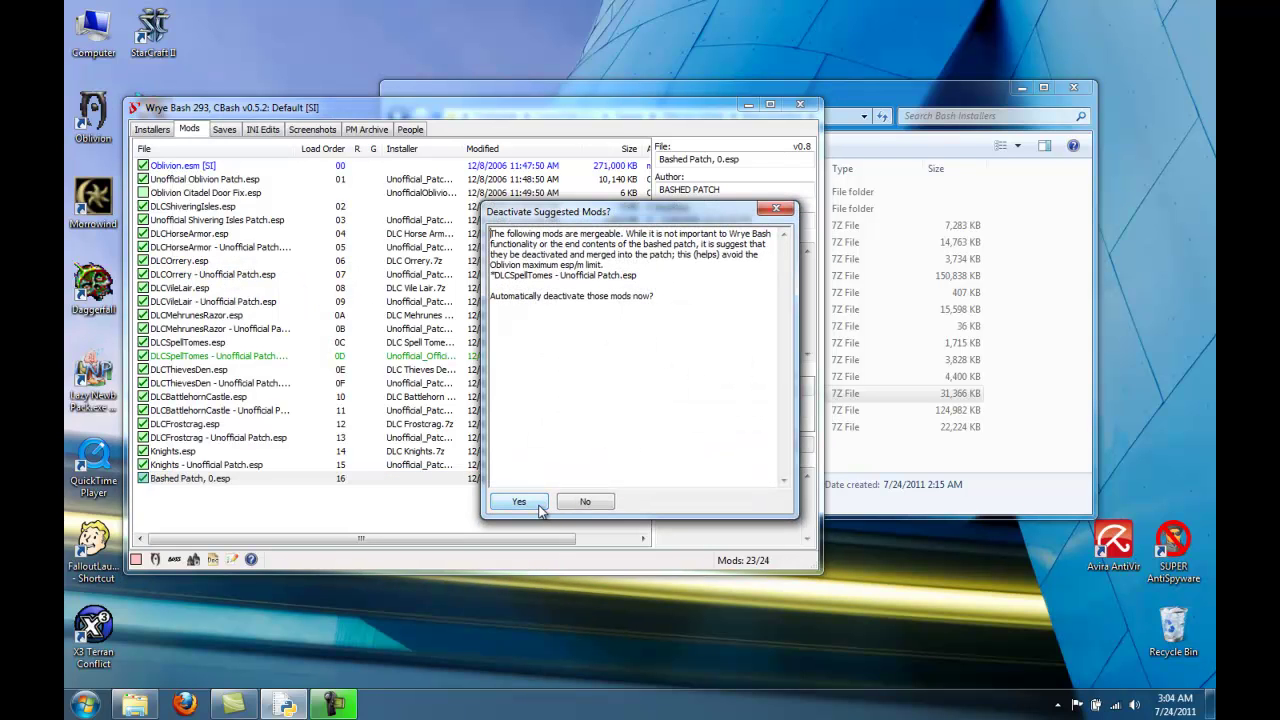
pyautogui.click(520, 502)
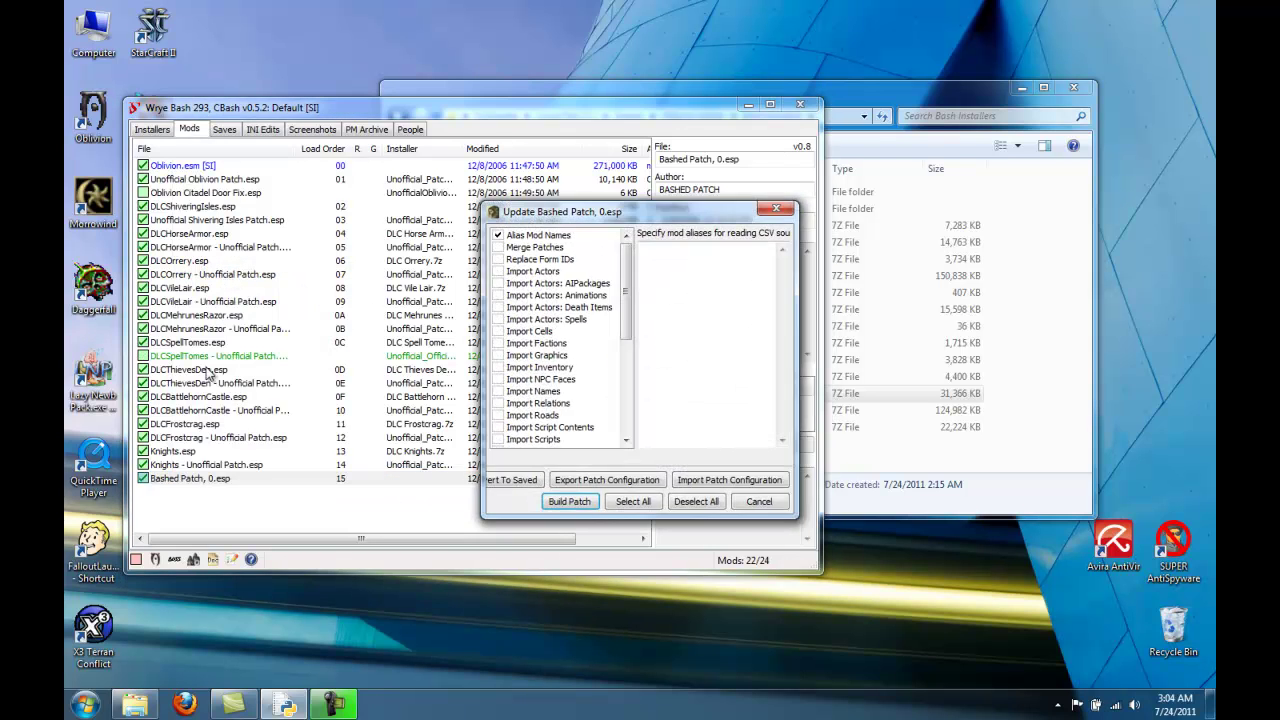
pyautogui.click(759, 502)
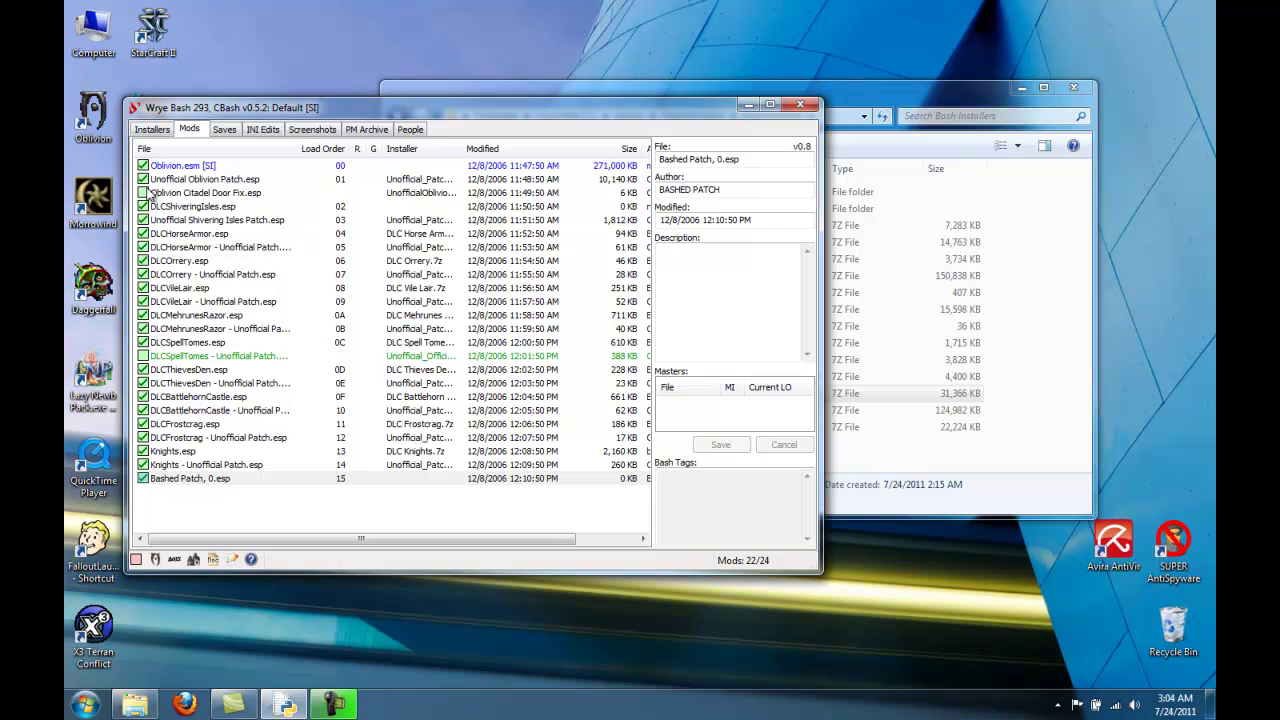
# Activate Oblivion Citadel Door Fix.esp and reopen the Rebuild Patch configuration for Bashed Patch, 0.esp
pyautogui.click(143, 193)
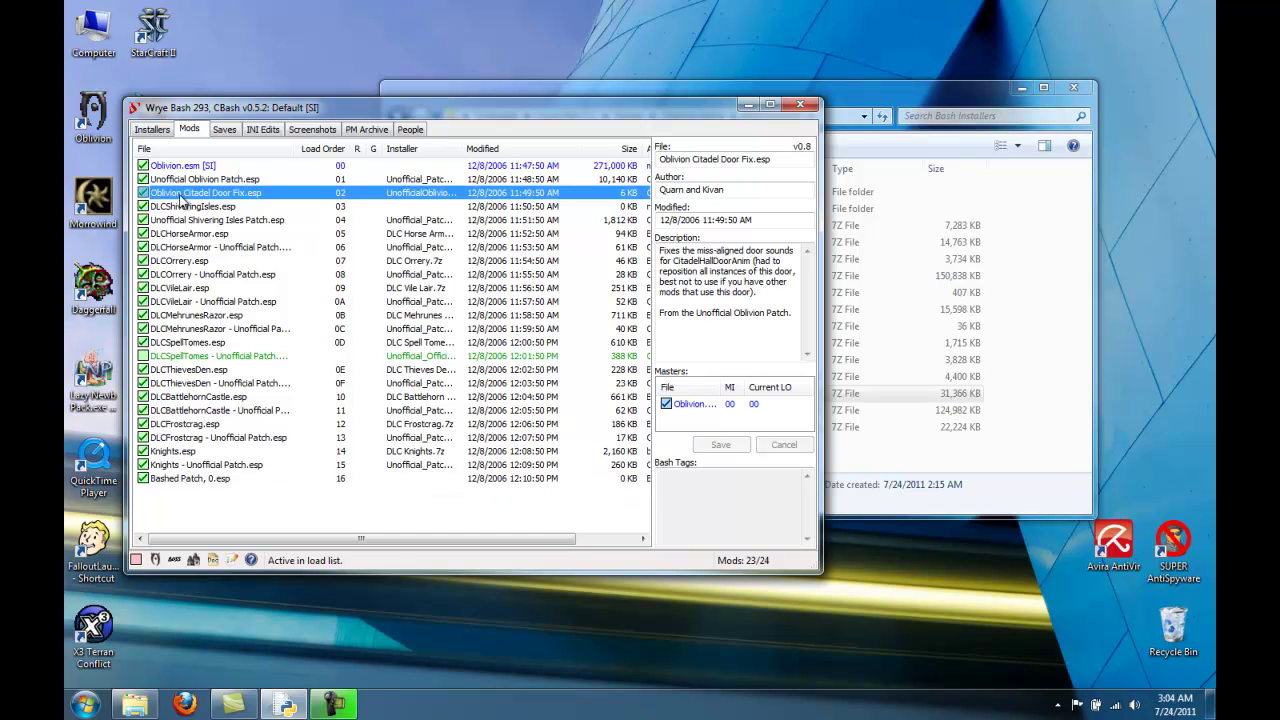
pyautogui.click(183, 482)
pyautogui.rightClick(183, 482)
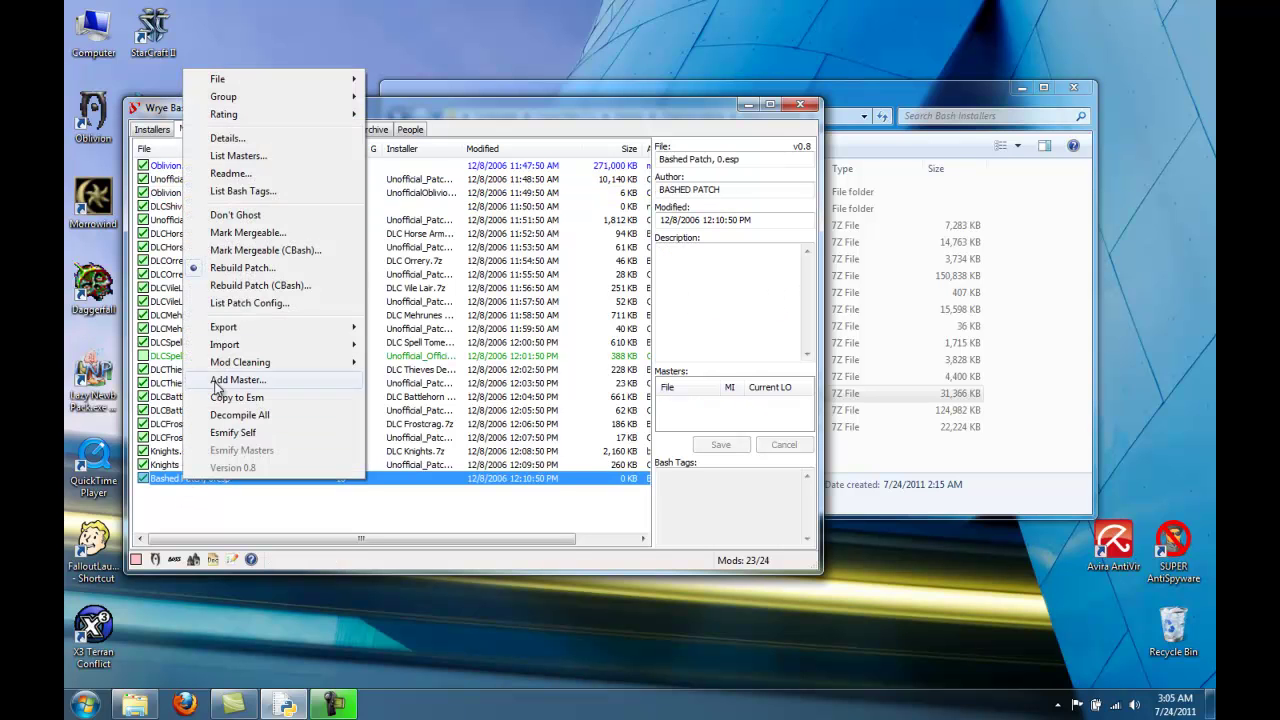
pyautogui.click(218, 266)
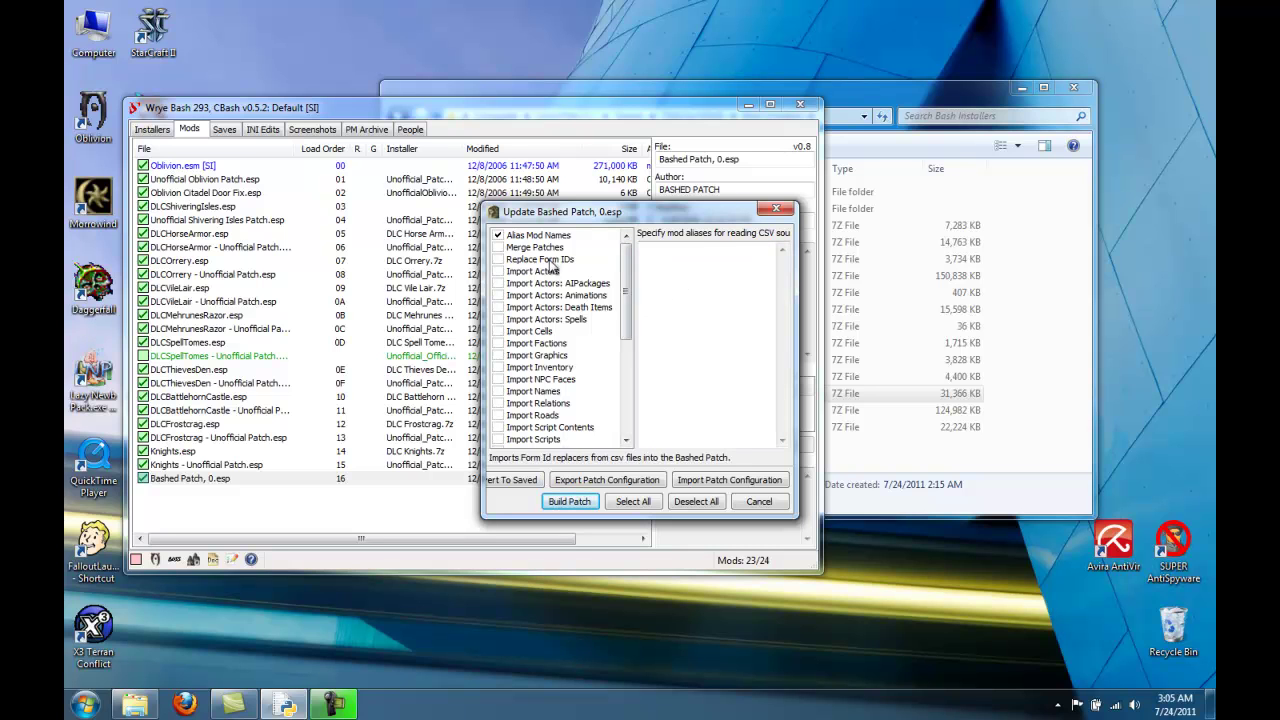
# Enable Merge Patches, and enable Import Actors with all of its source mods, in the Bashed Patch configuration
pyautogui.click(528, 251)
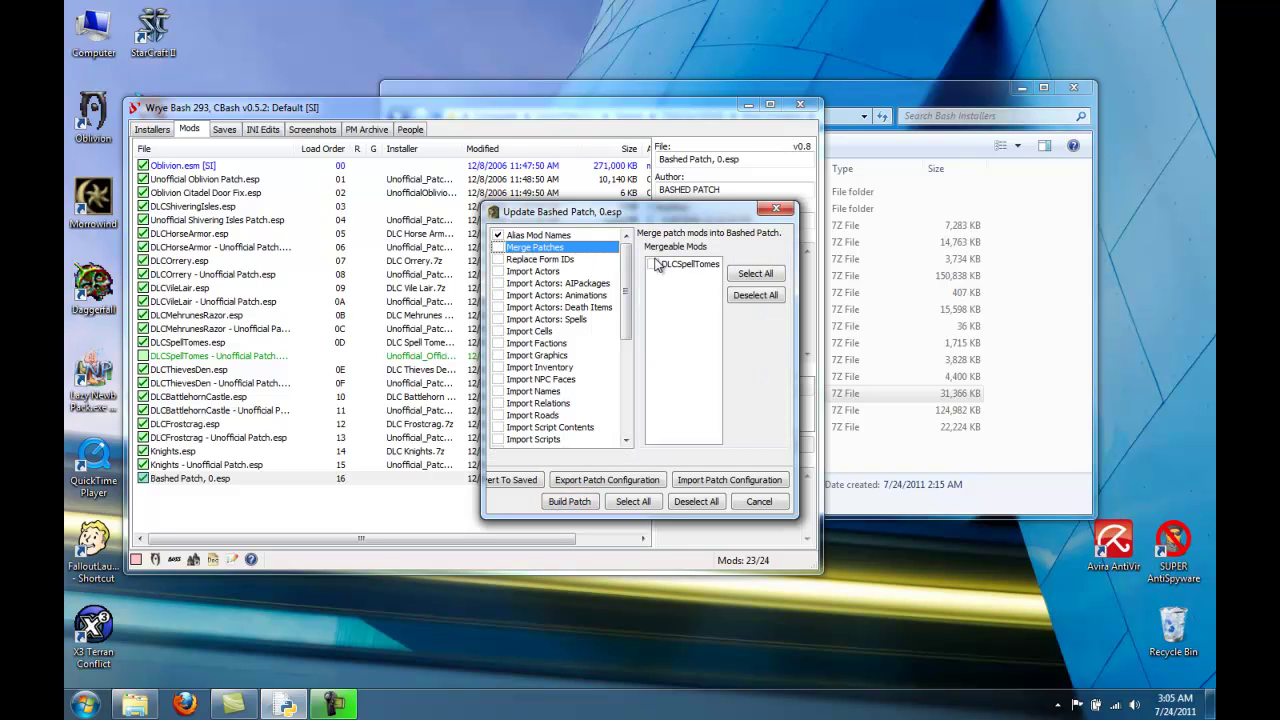
pyautogui.click(497, 247)
pyautogui.click(524, 260)
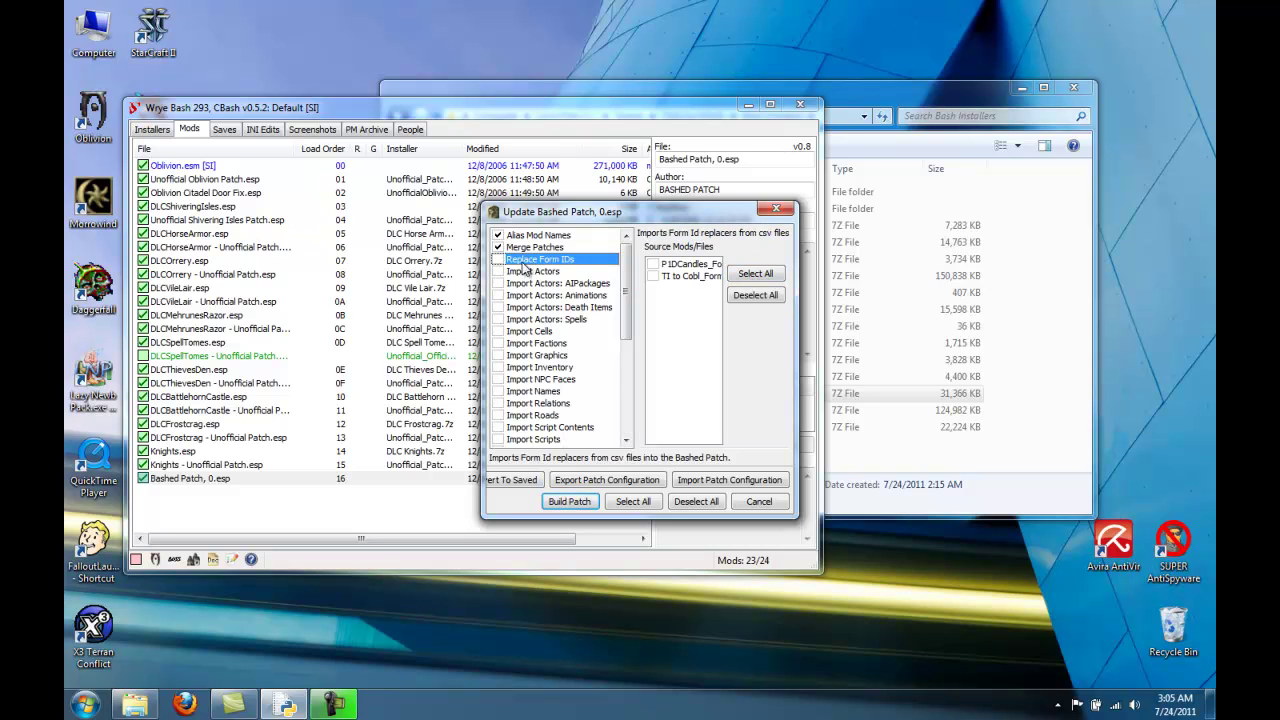
pyautogui.click(524, 272)
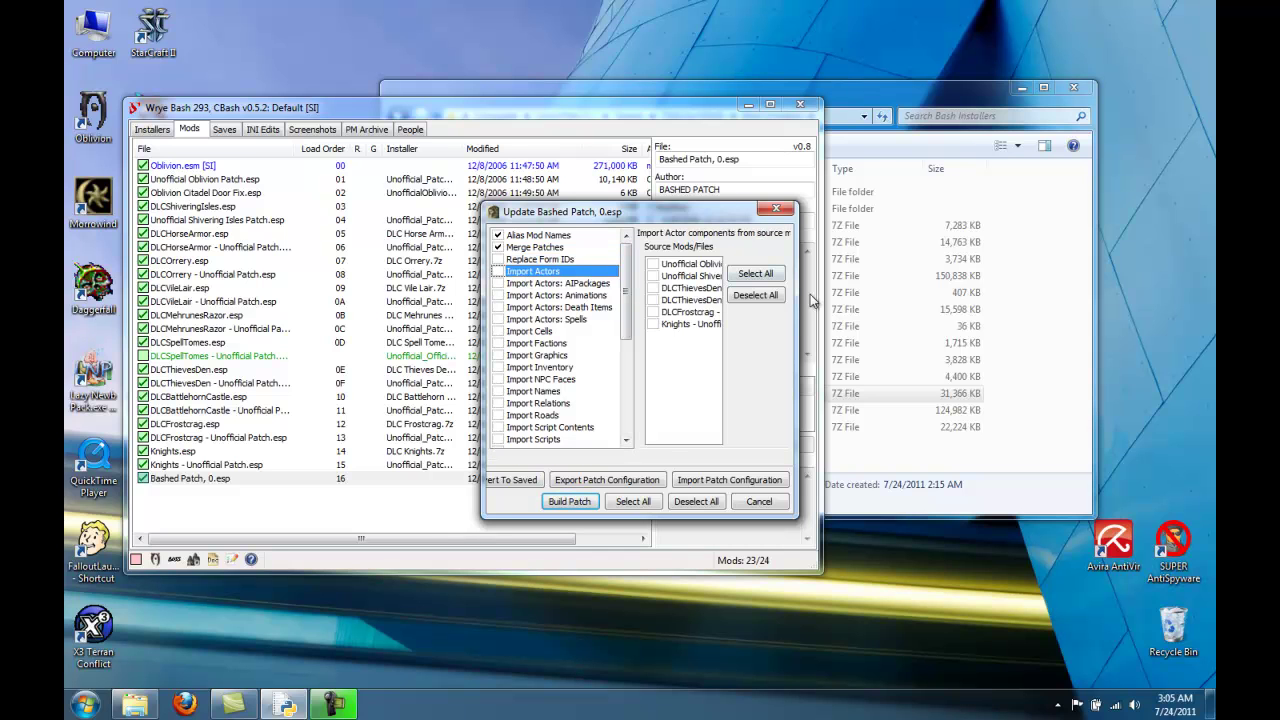
pyautogui.moveTo(800, 295); pyautogui.dragTo(898, 300)
pyautogui.click(497, 271)
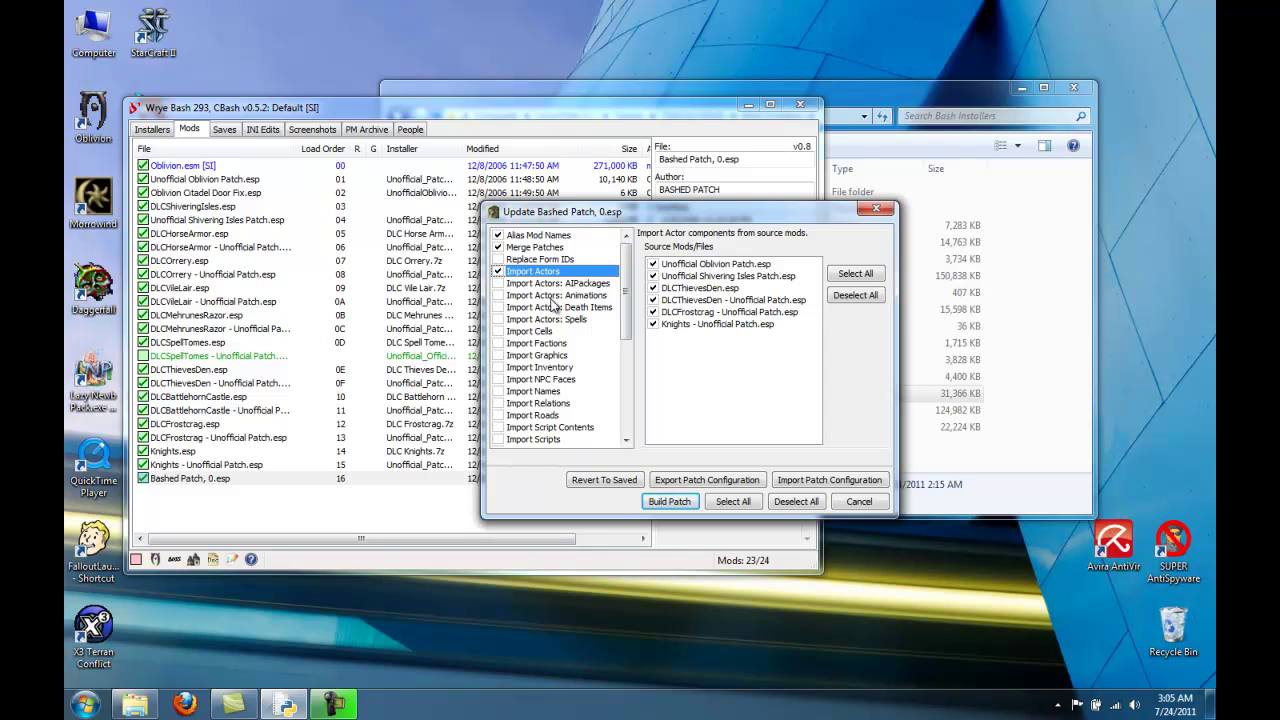
# Enable Import Actors: AIPackages and Import Actors: Death Items with all their source mods
pyautogui.click(545, 283)
pyautogui.click(850, 274)
pyautogui.click(533, 296)
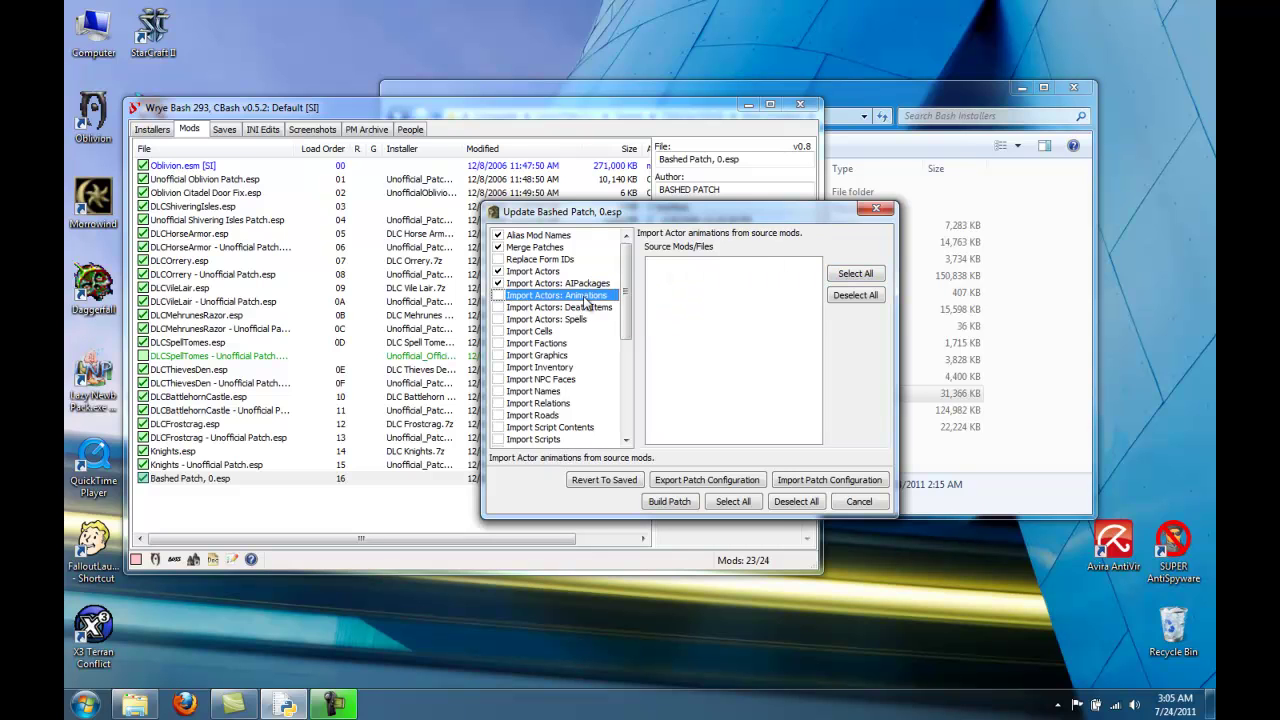
pyautogui.click(578, 307)
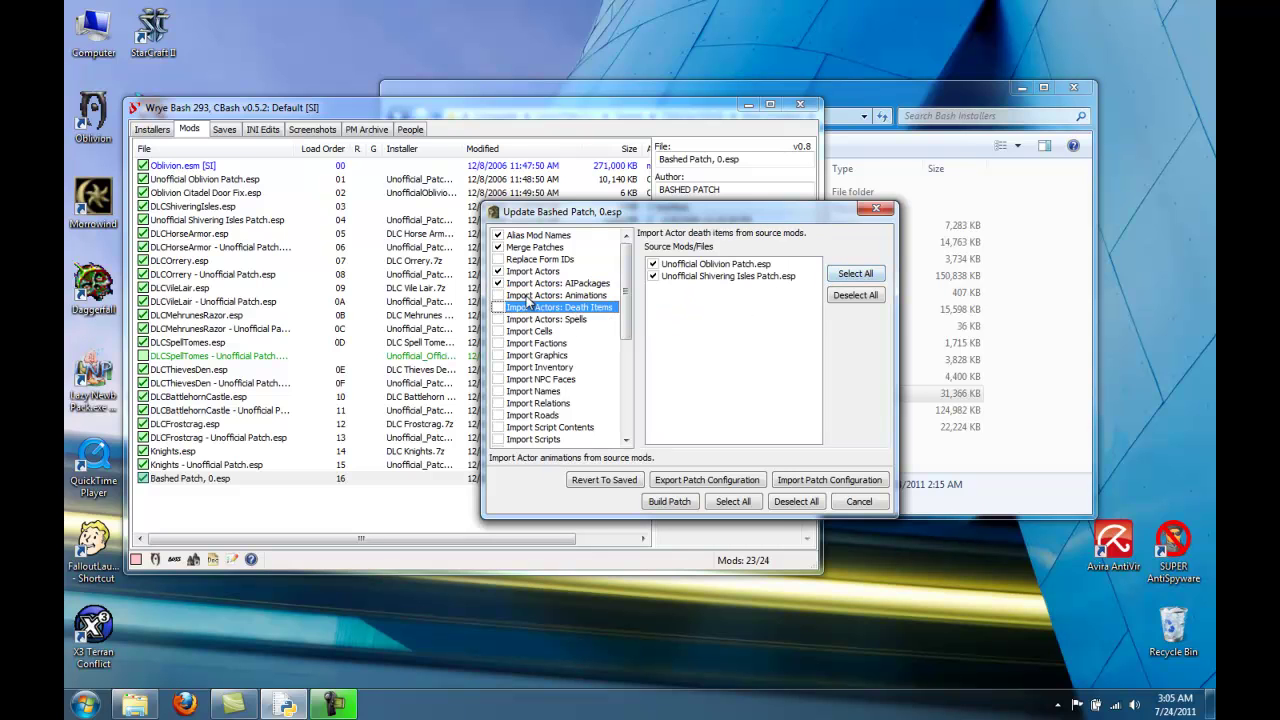
pyautogui.click(497, 307)
# Enable Import Cells and Import Factions with all their source mods
pyautogui.click(537, 319)
pyautogui.click(535, 331)
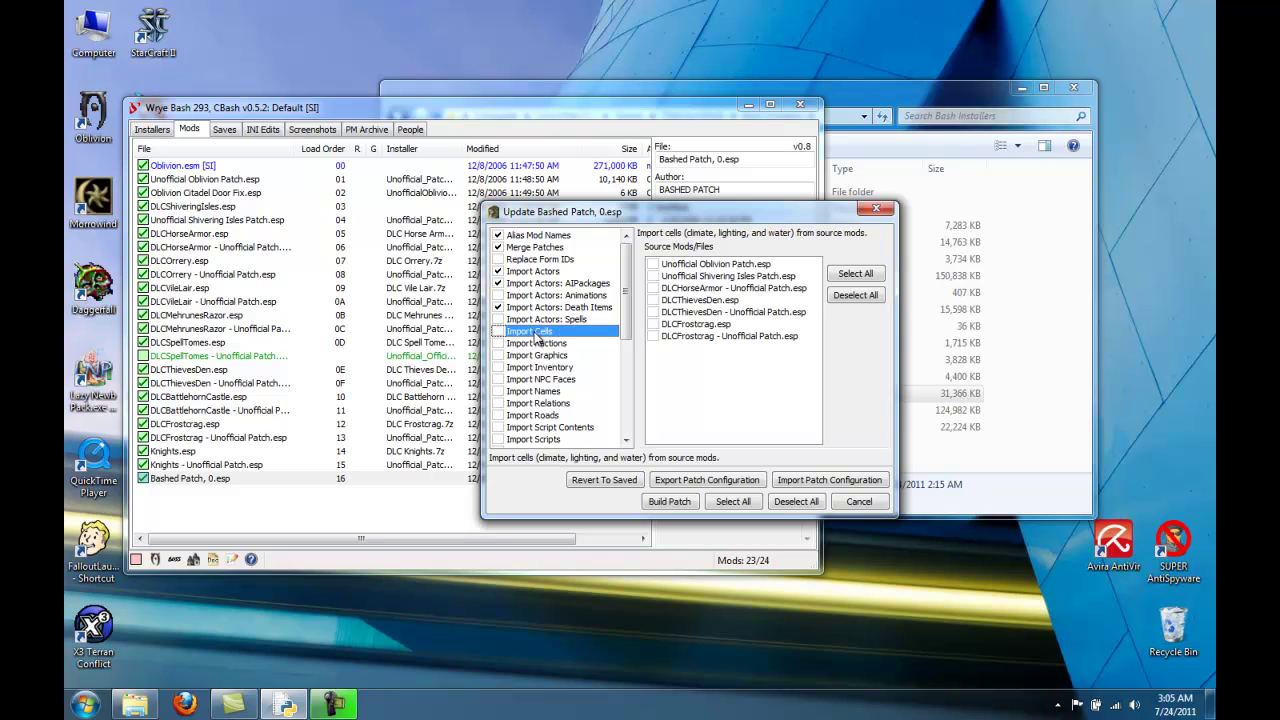
pyautogui.click(848, 276)
pyautogui.click(497, 331)
pyautogui.click(533, 344)
pyautogui.click(497, 343)
pyautogui.click(848, 276)
# Enable Import Inventory, and enable Import Names with Unofficial Shivering Isles Patch.esp added to its sources
pyautogui.click(541, 356)
pyautogui.click(541, 368)
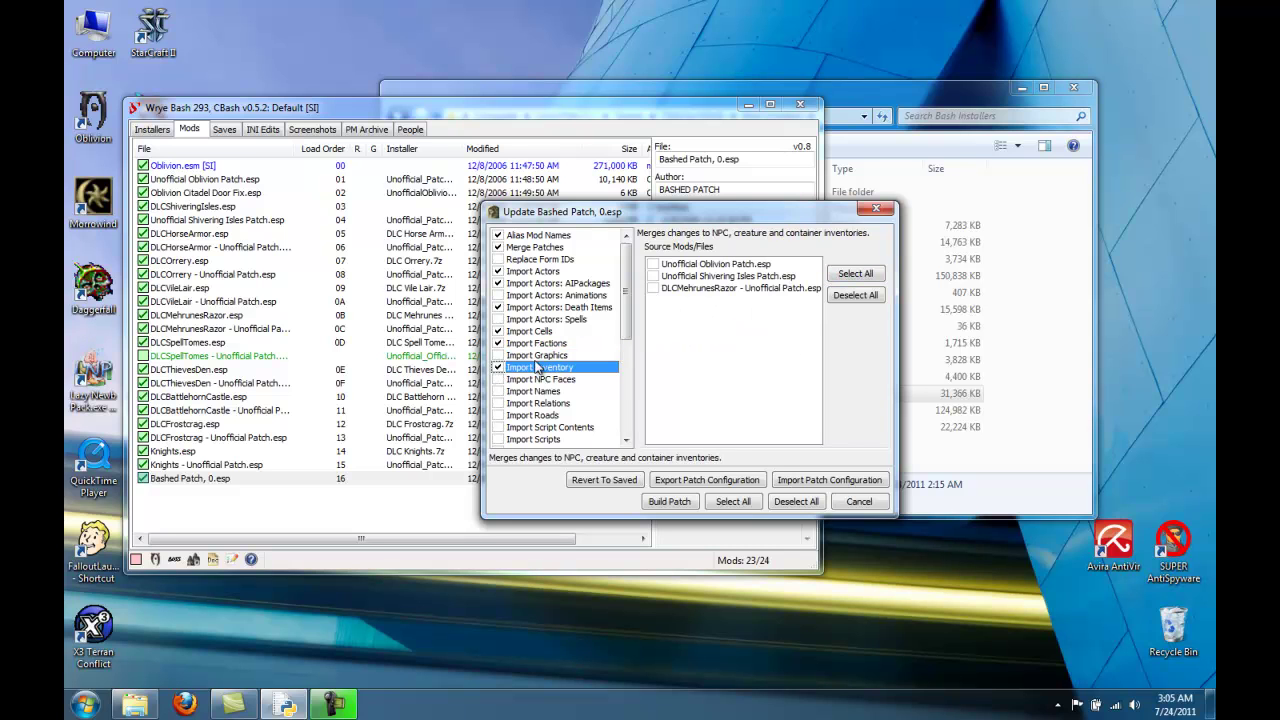
pyautogui.click(497, 367)
pyautogui.click(548, 380)
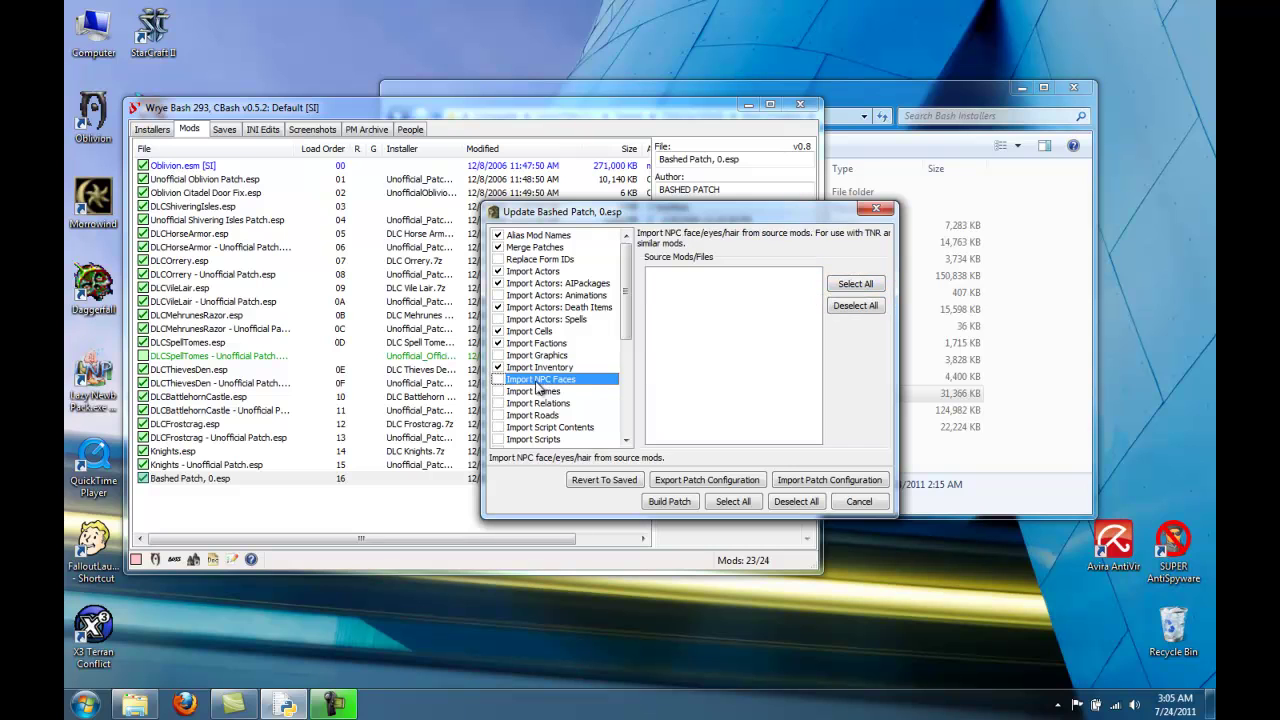
pyautogui.click(527, 392)
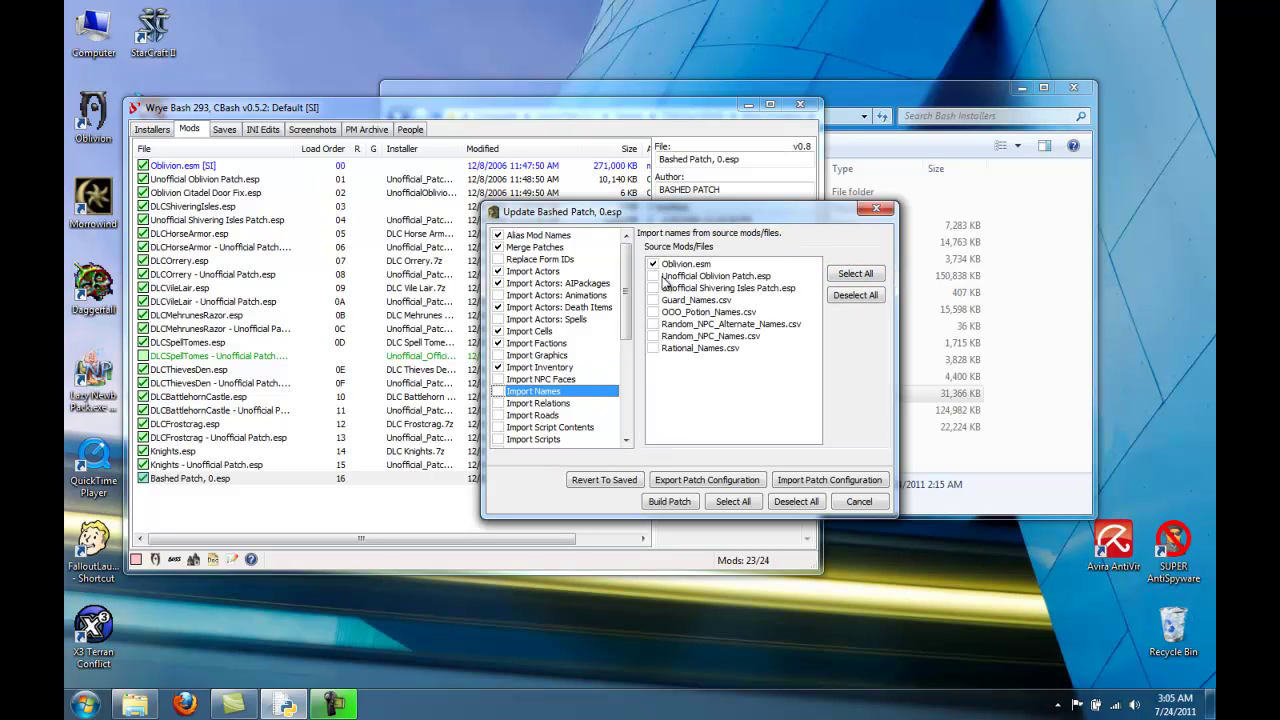
pyautogui.click(653, 288)
pyautogui.click(497, 391)
# Enable Import Relations and Import Scripts with all their source mods
pyautogui.click(533, 403)
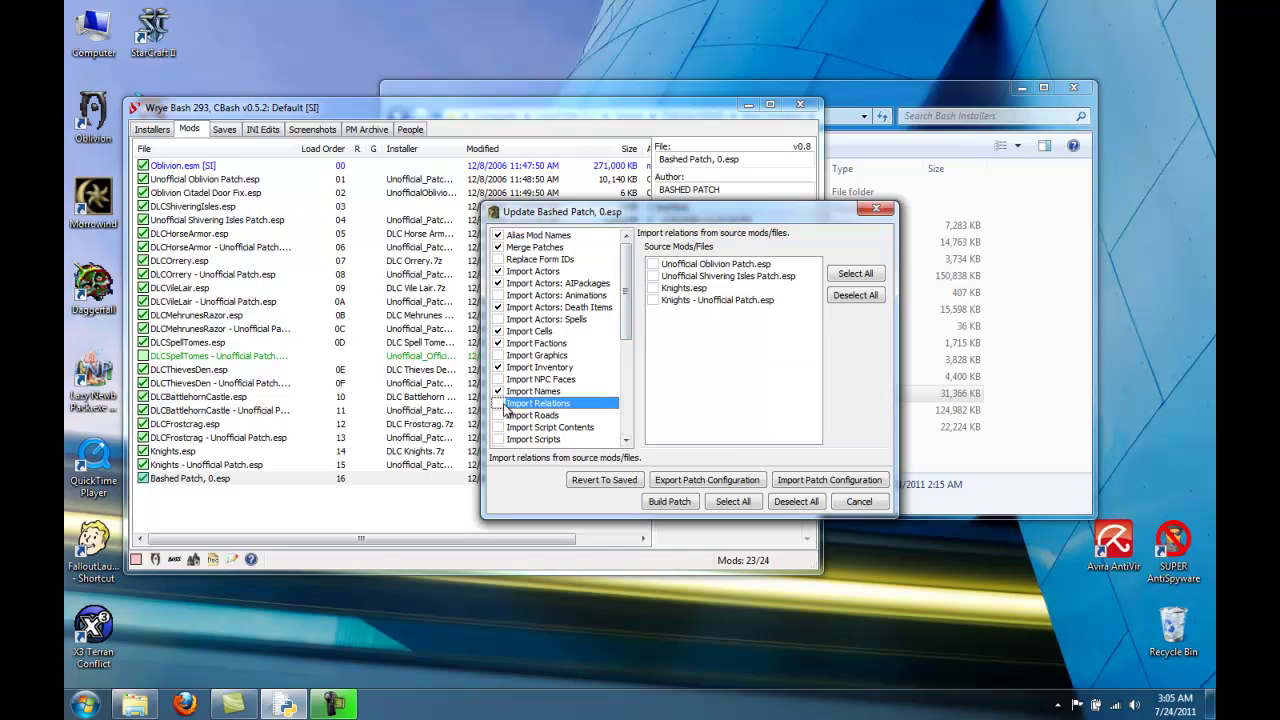
pyautogui.click(497, 403)
pyautogui.click(855, 273)
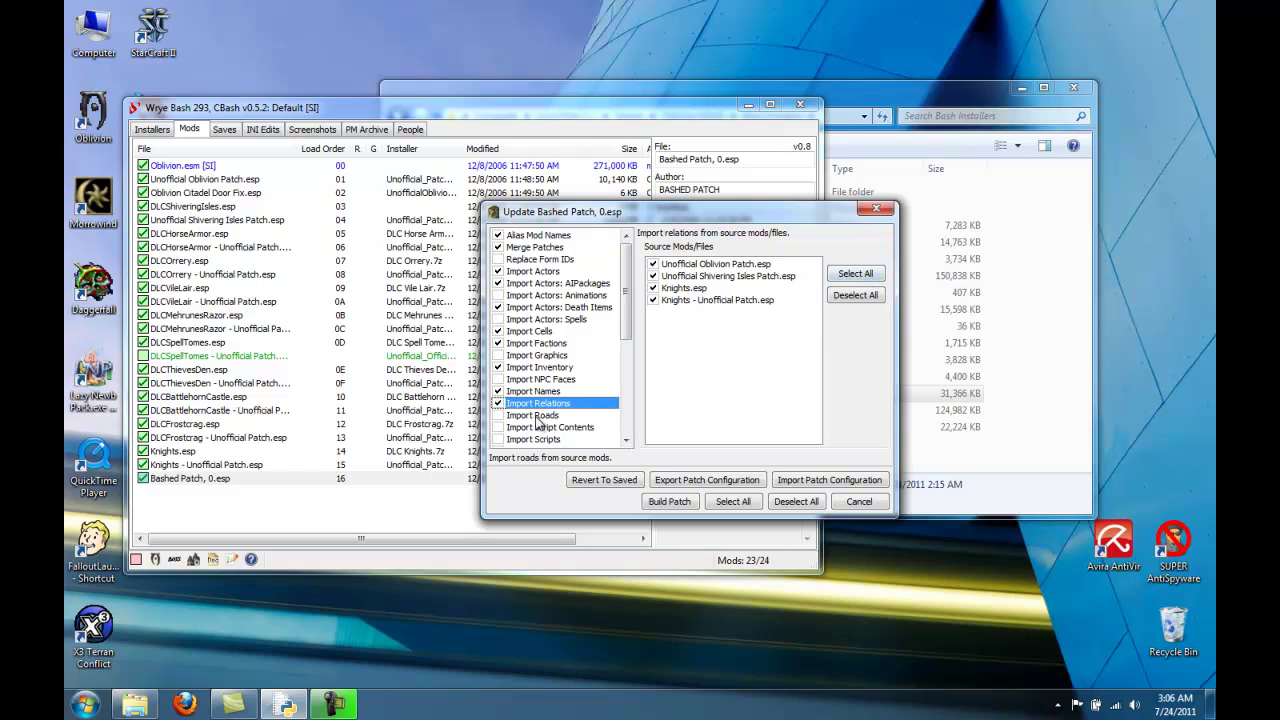
pyautogui.click(533, 415)
pyautogui.click(528, 427)
pyautogui.click(530, 439)
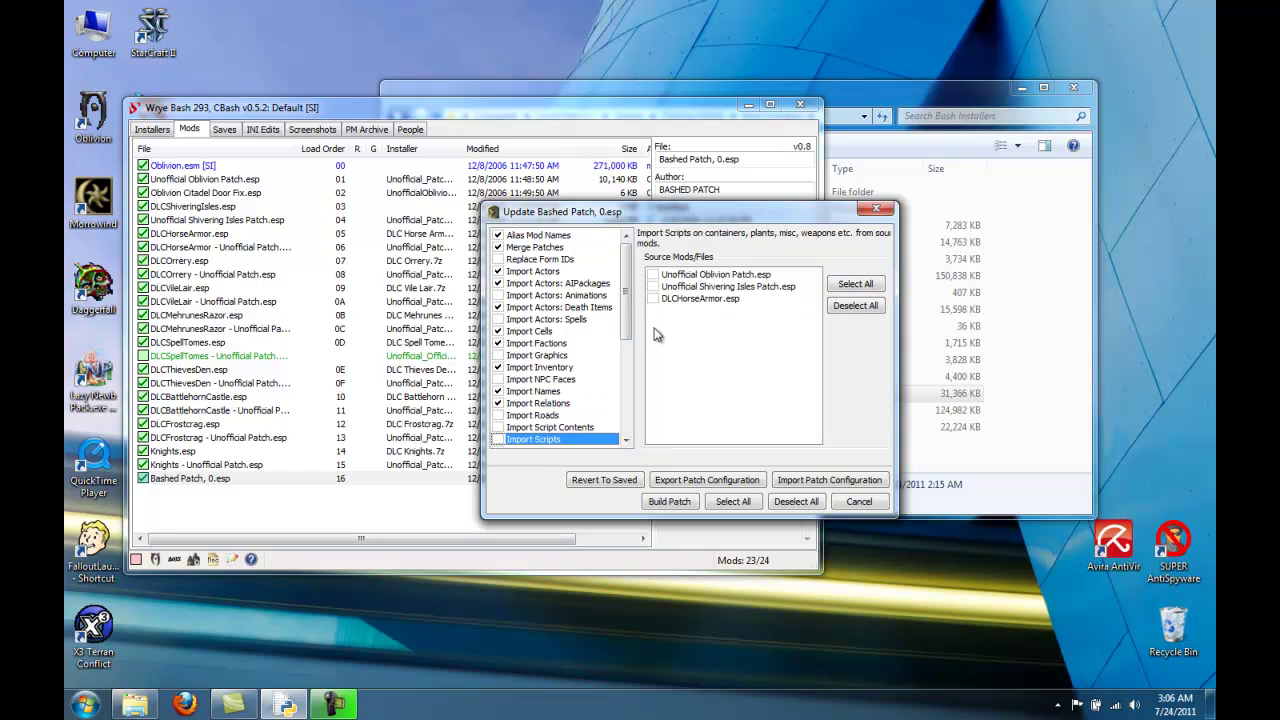
pyautogui.moveTo(626, 313); pyautogui.dragTo(628, 385)
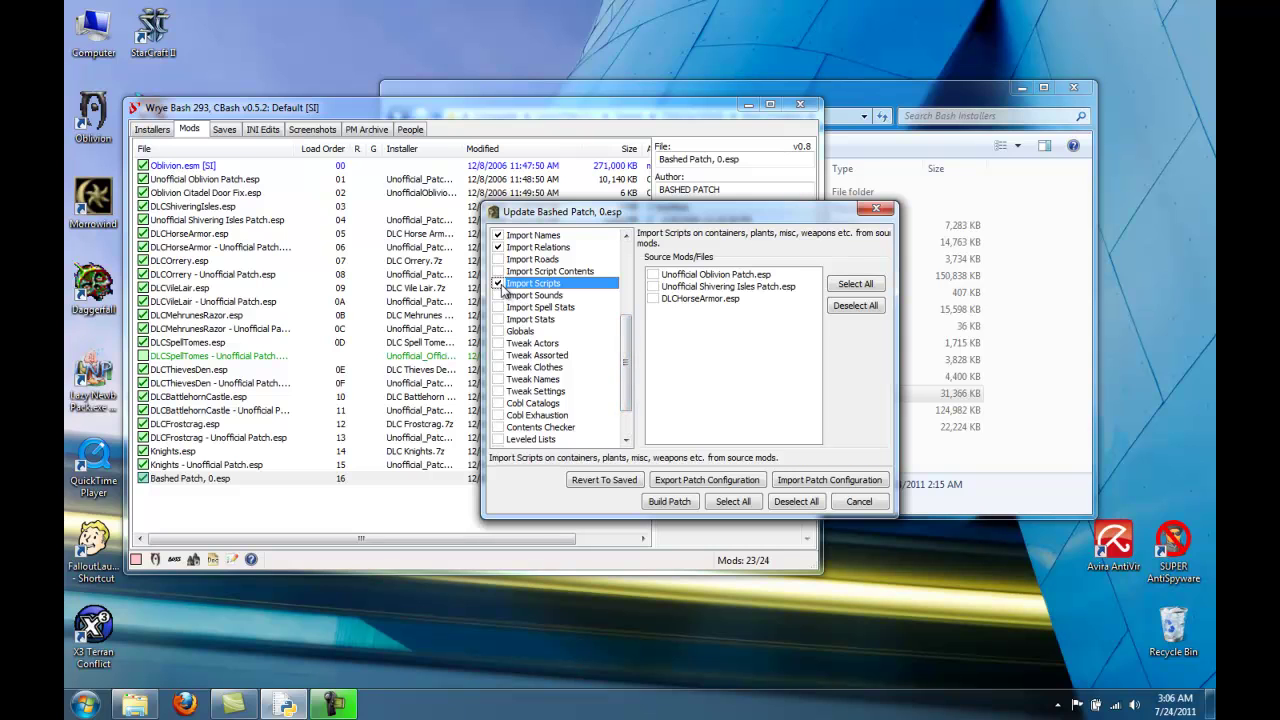
pyautogui.click(855, 284)
# Enable Import Stats with all its source mods, leaving Import Sounds and Import Spell Stats off
pyautogui.click(532, 295)
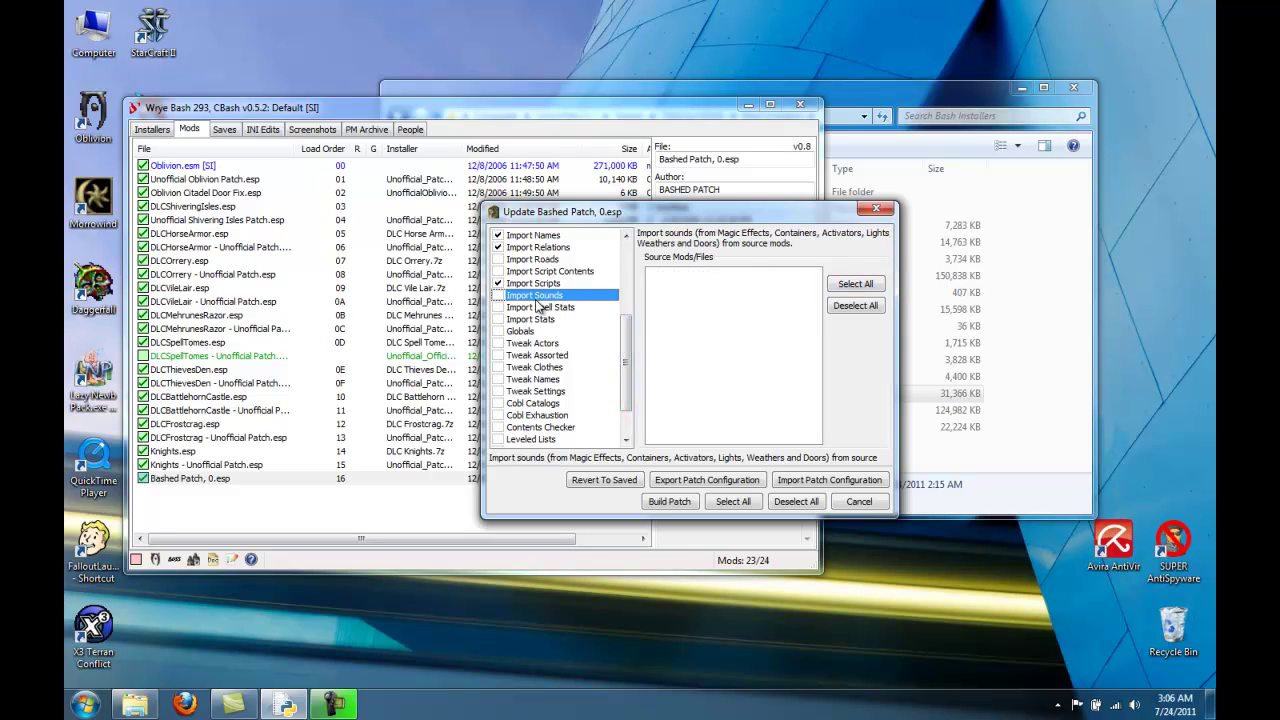
pyautogui.click(529, 307)
pyautogui.click(530, 319)
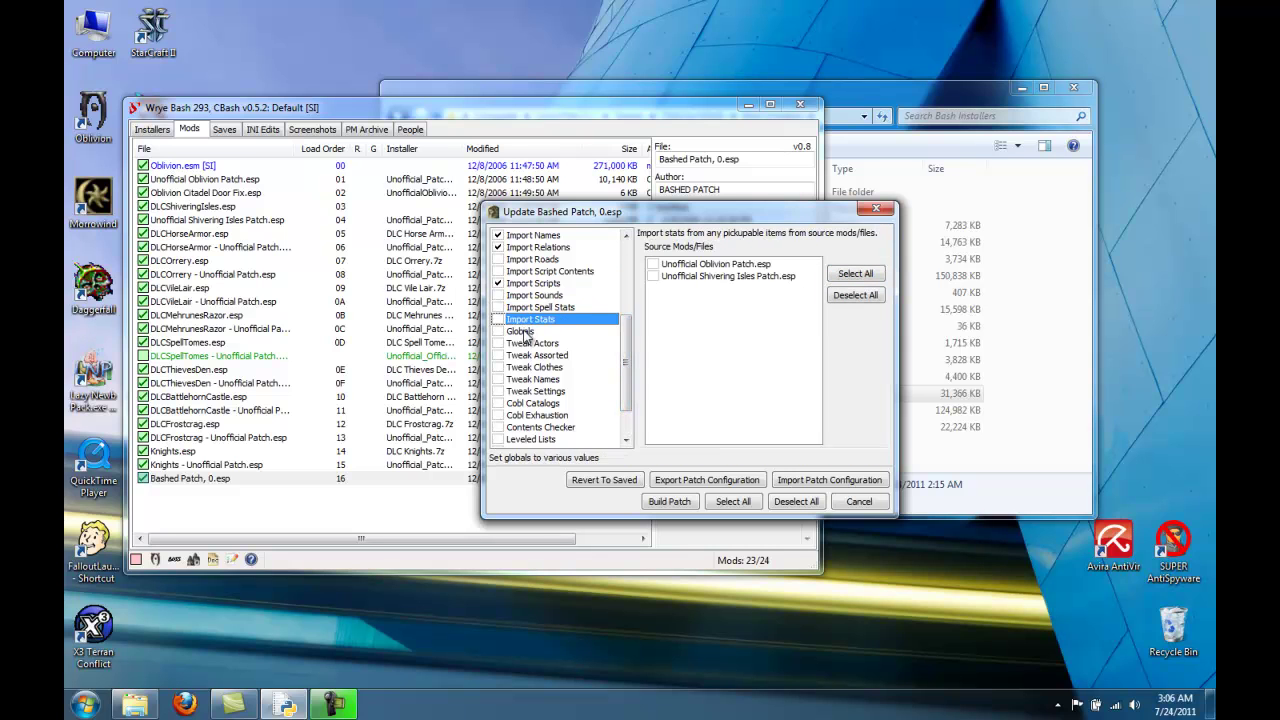
pyautogui.click(848, 276)
# Leave Globals and the other tweak categories off, and enable Tweak Settings with the UOP Vampire Aging and Face Fix.esp tweak
pyautogui.click(520, 332)
pyautogui.click(530, 344)
pyautogui.click(530, 357)
pyautogui.click(531, 367)
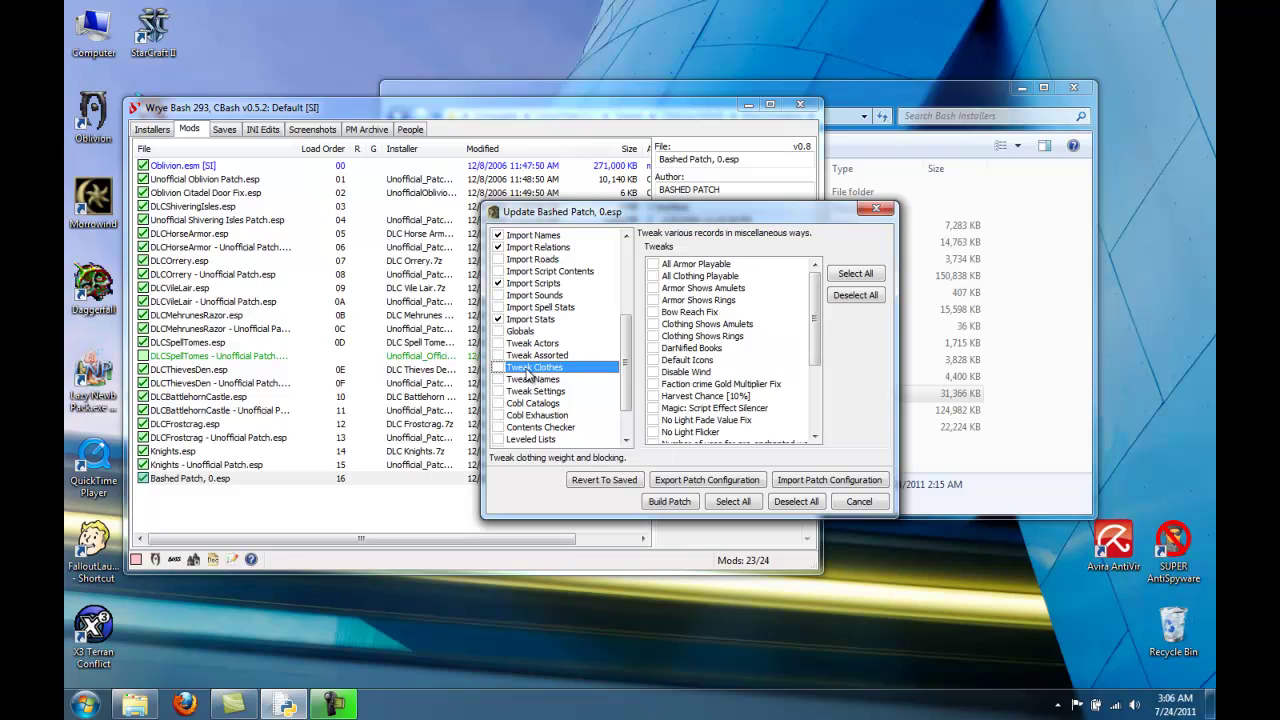
pyautogui.click(530, 380)
pyautogui.click(525, 392)
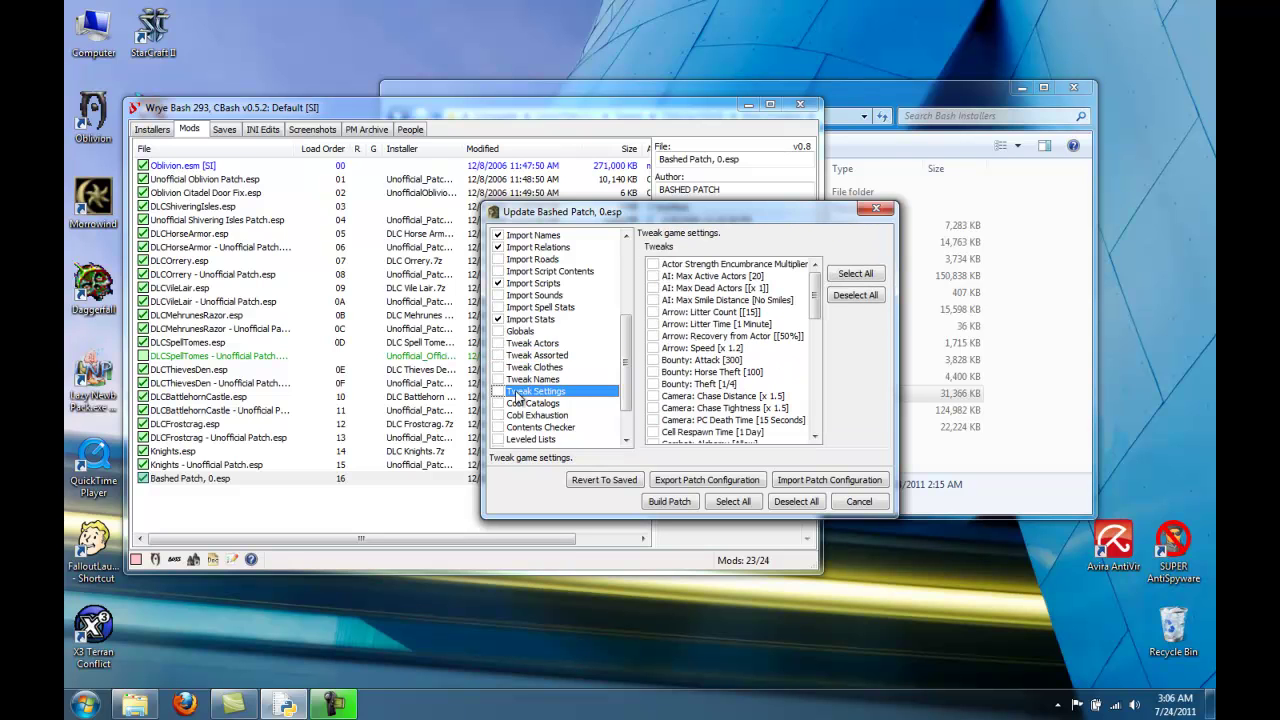
pyautogui.scroll(-8, 773, 437)
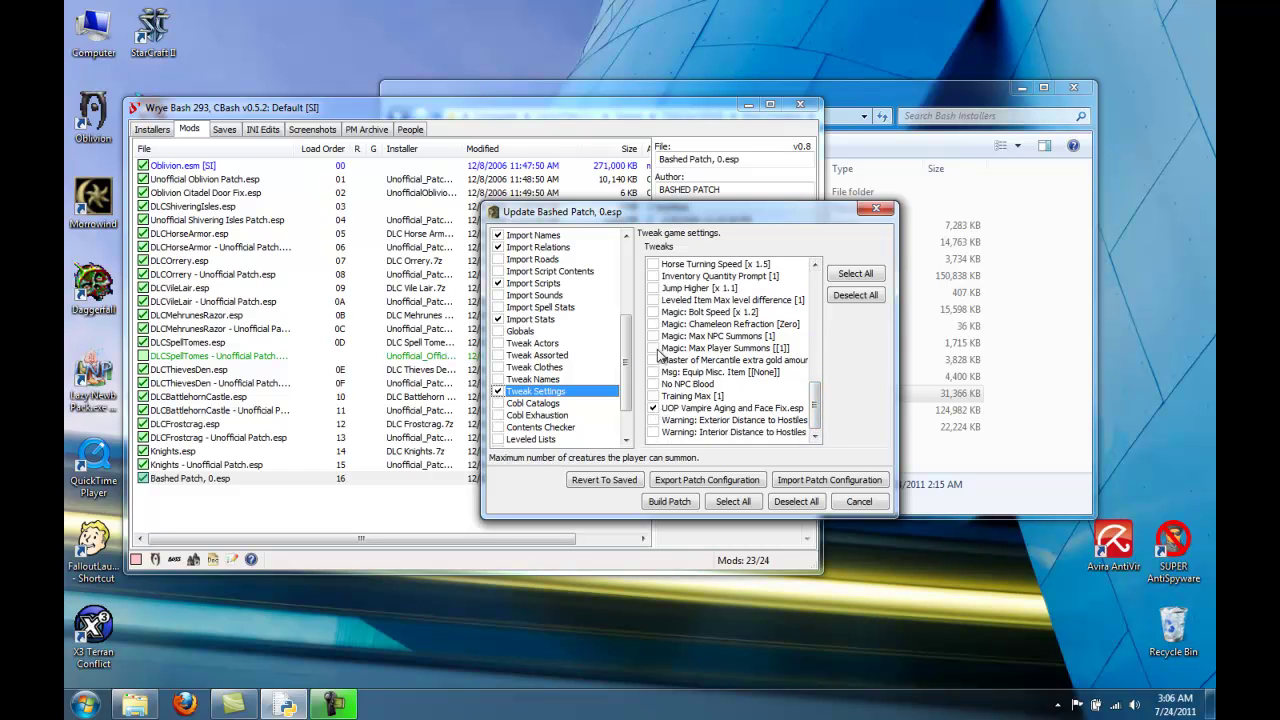
# Leave Cobl Catalogs, Cobl Exhaustion and Contents Checker off, and enable Leveled Lists
pyautogui.scroll(-2, 631, 355)
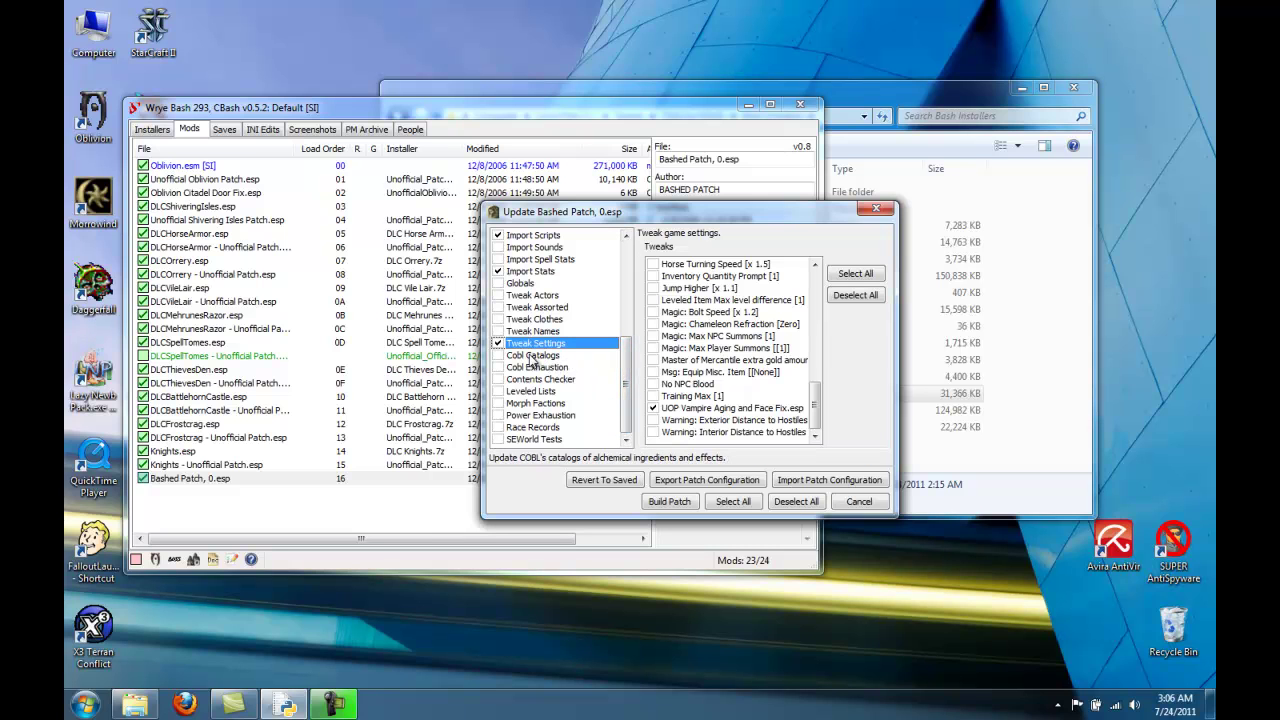
pyautogui.click(531, 356)
pyautogui.click(531, 368)
pyautogui.click(532, 379)
pyautogui.click(532, 391)
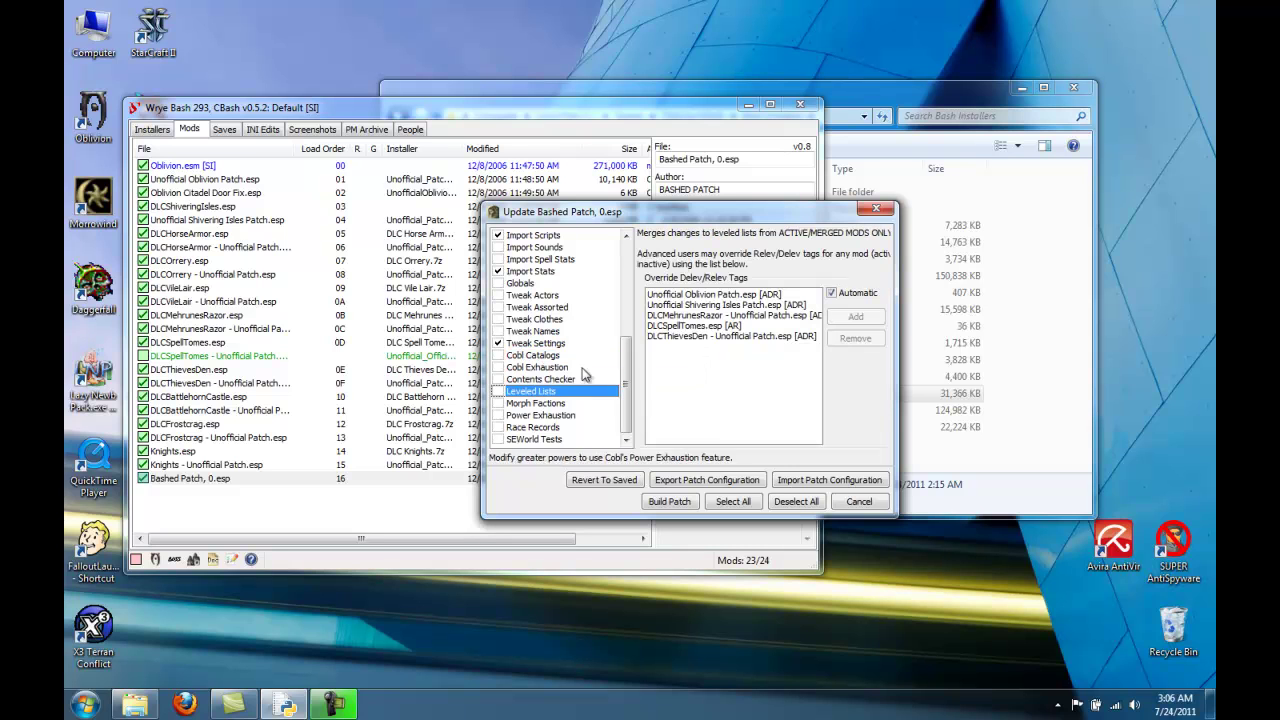
pyautogui.click(497, 391)
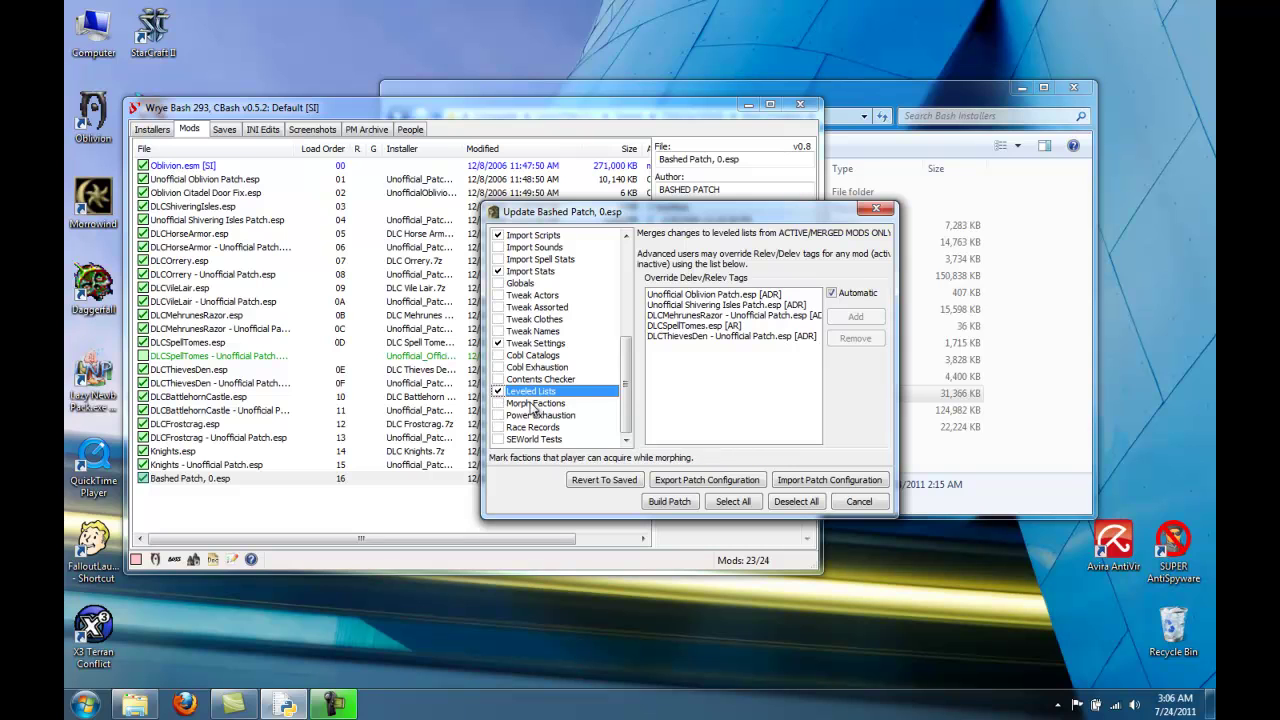
# Check the remaining options from Morph Factions to SEWorld Tests without enabling them, and build Bashed Patch, 0.esp
pyautogui.click(533, 405)
pyautogui.click(533, 415)
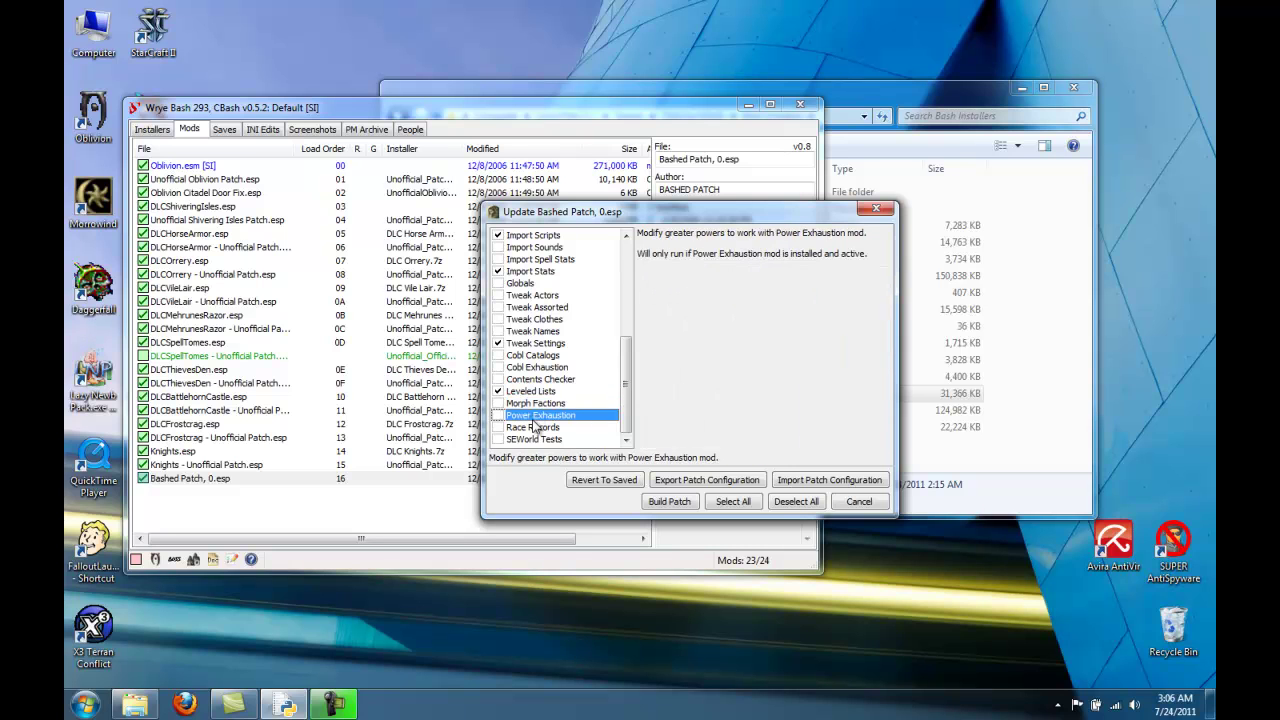
pyautogui.click(533, 427)
pyautogui.click(535, 440)
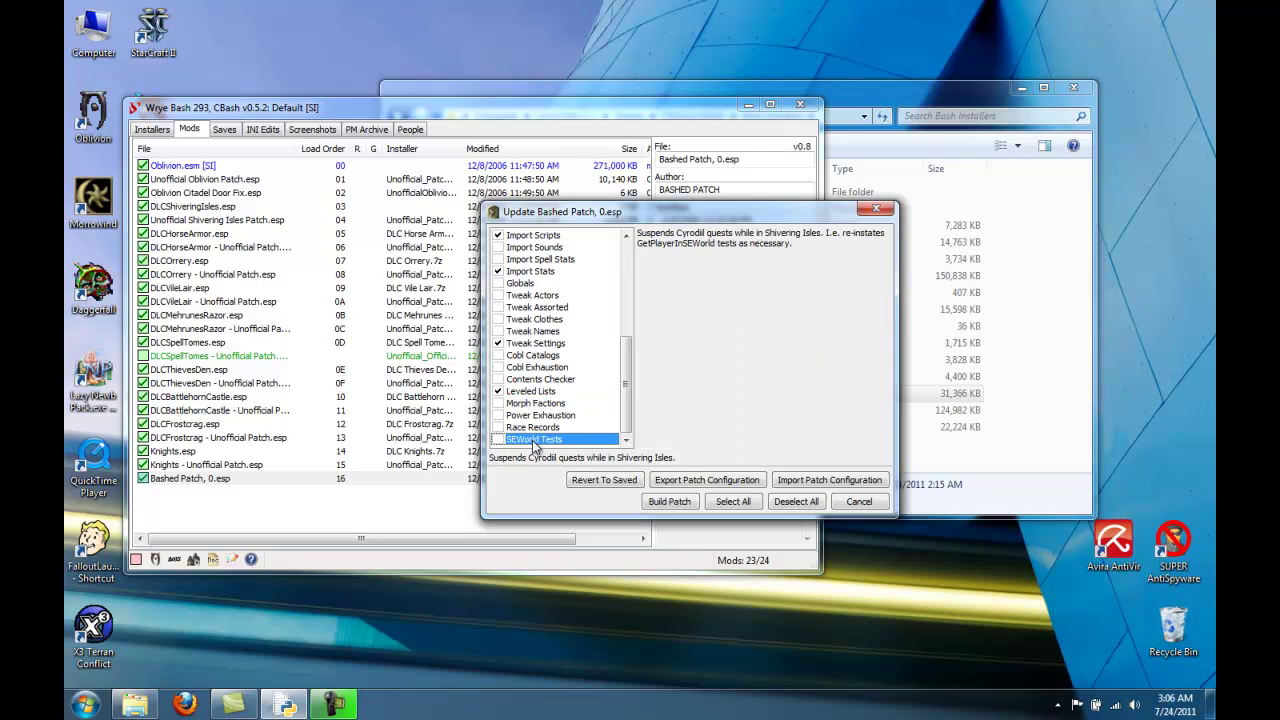
pyautogui.click(663, 503)
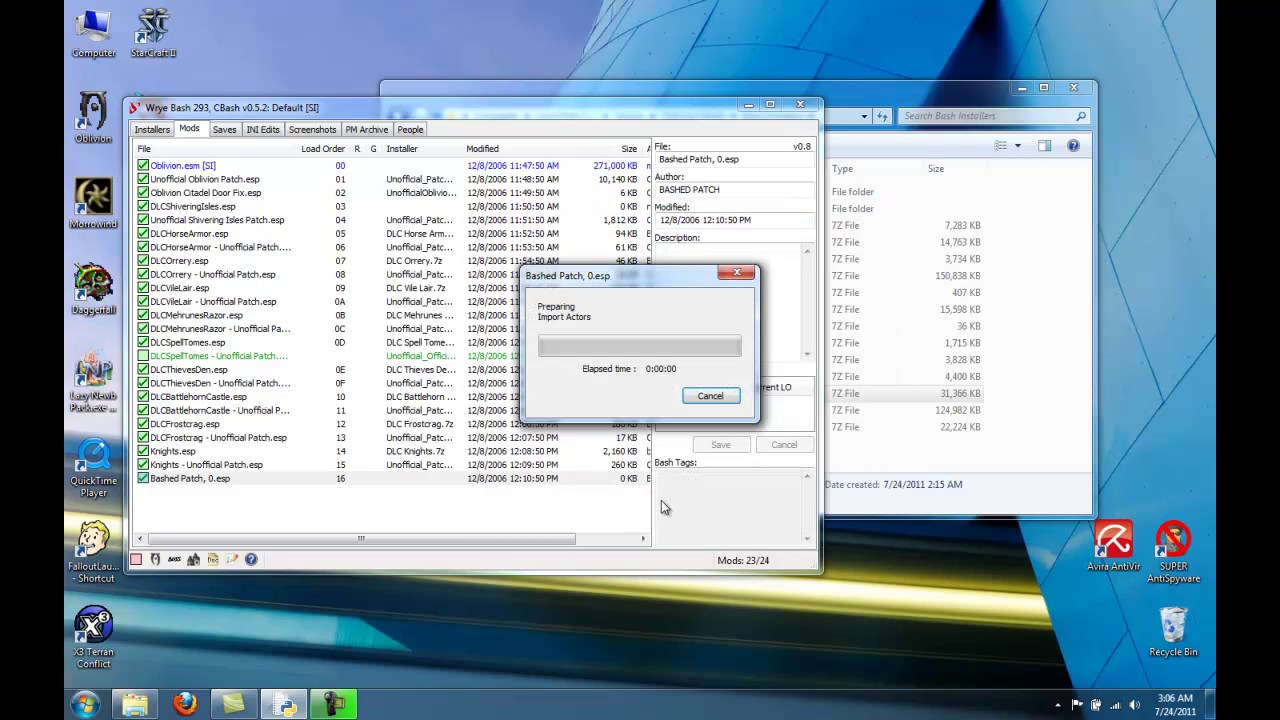